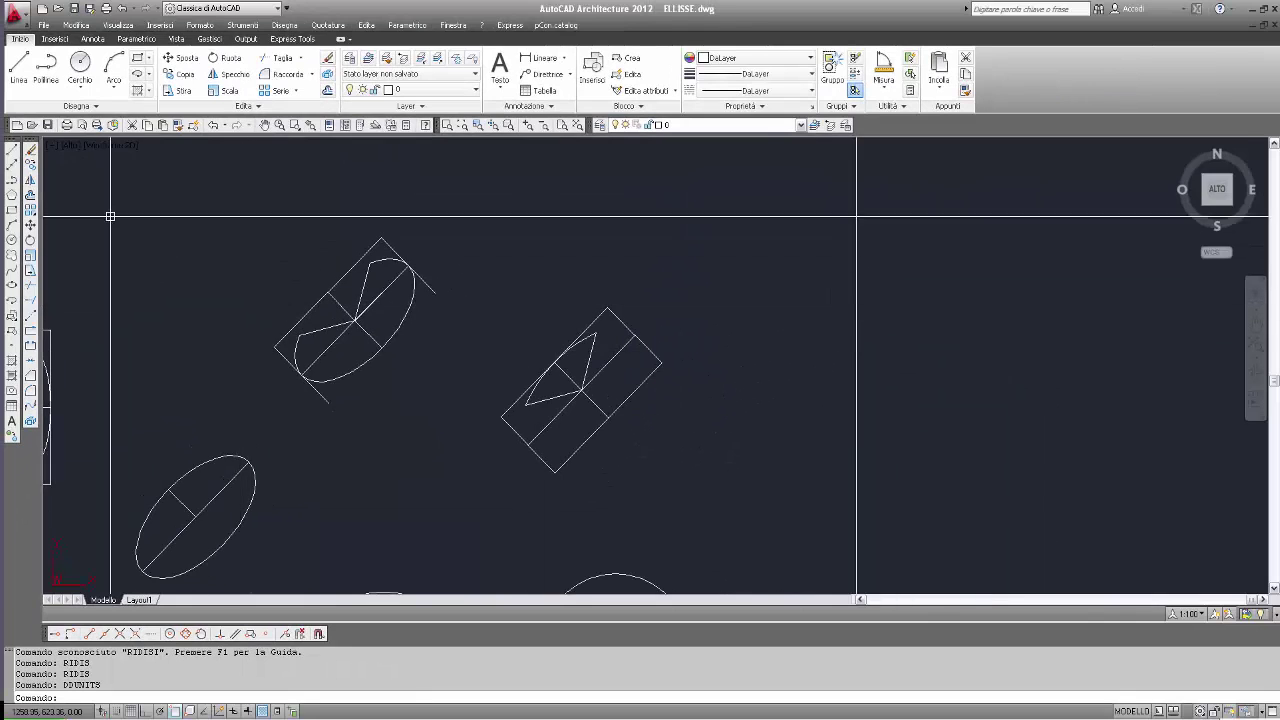
Step: Copy the inclined rectangle and its axis lines, without the elliptical arc, to the free area up and to its right
left_click(30, 165)
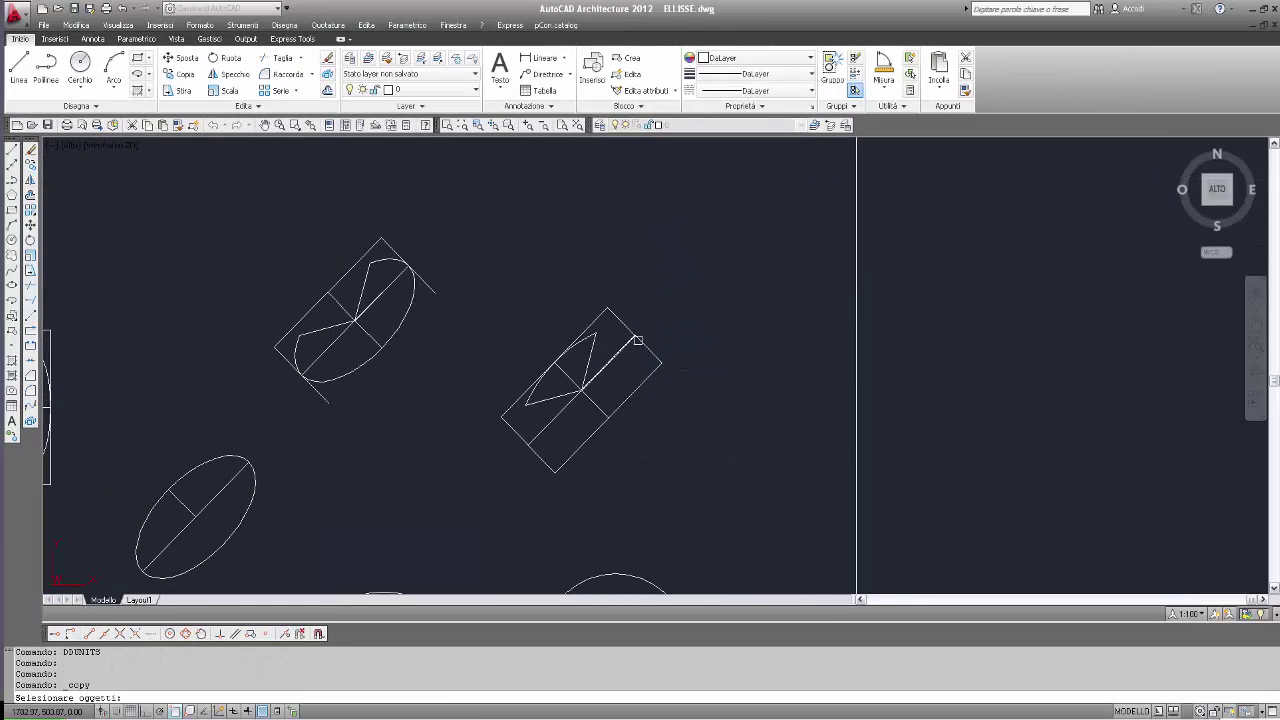
left_click(637, 341)
left_click(615, 358)
left_click(623, 401)
left_click(601, 408)
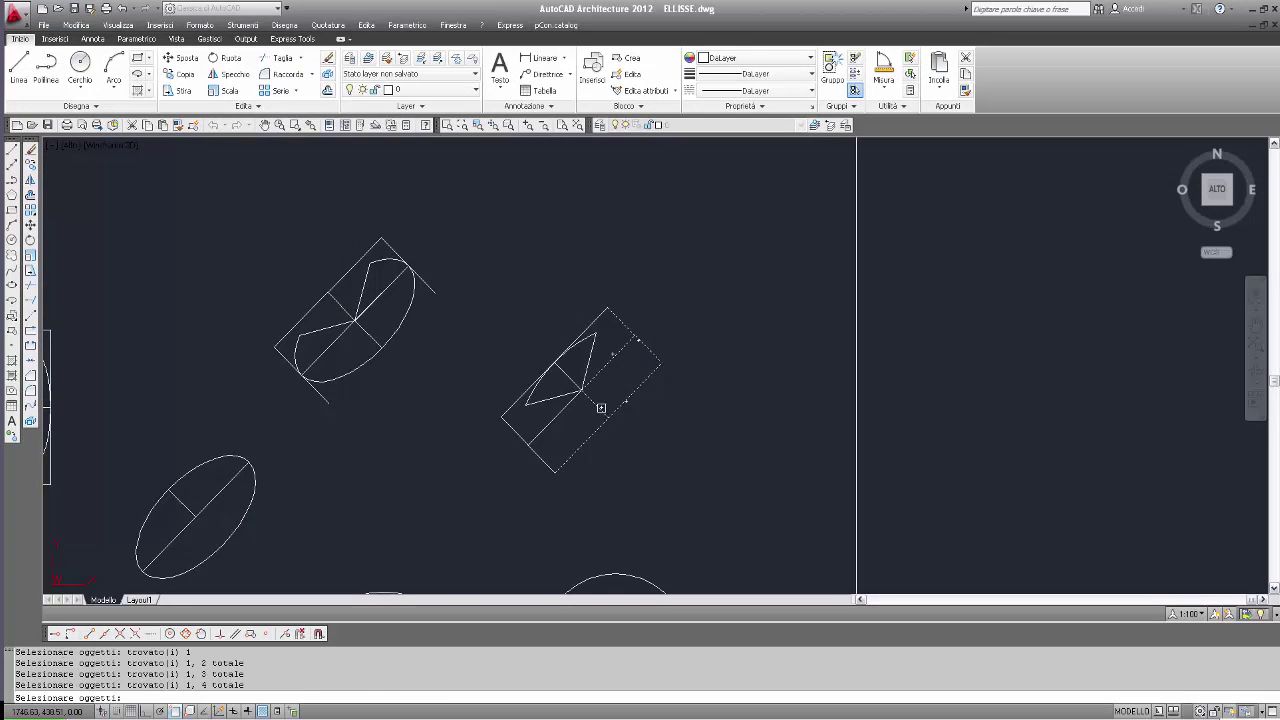
left_click(564, 420)
left_click(513, 408)
key("Return")
left_click(630, 447)
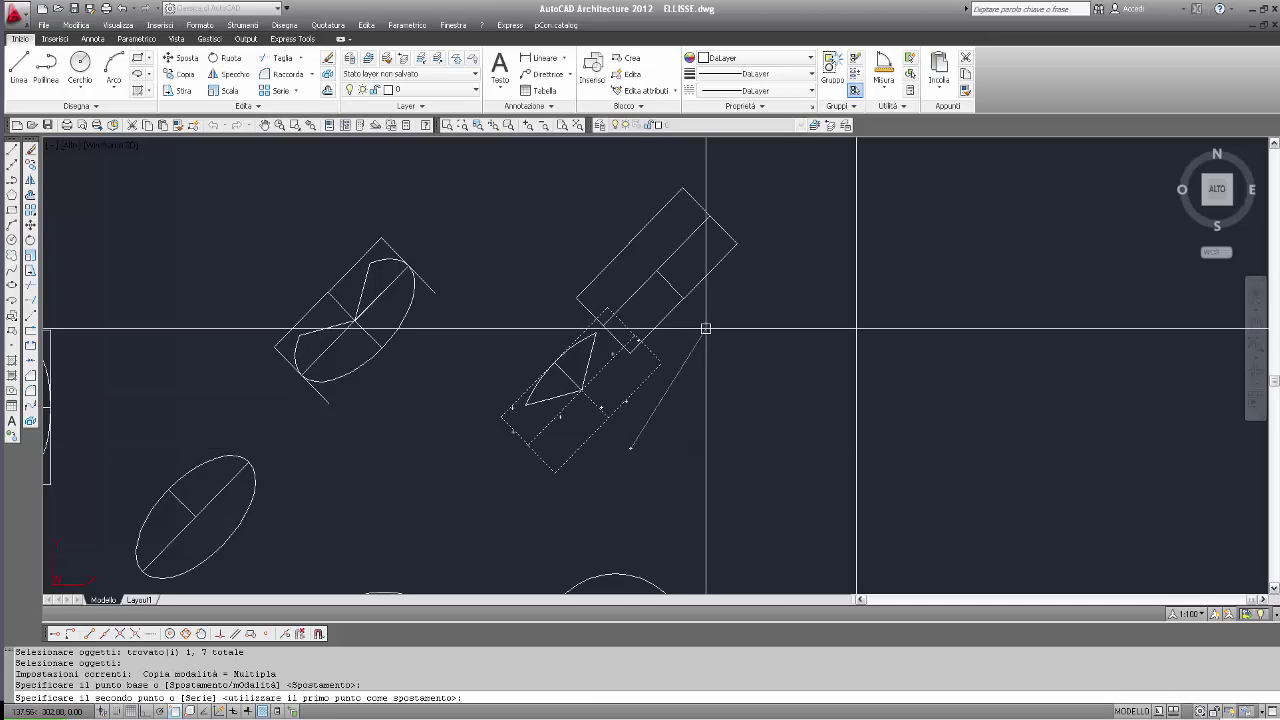
left_click(784, 272)
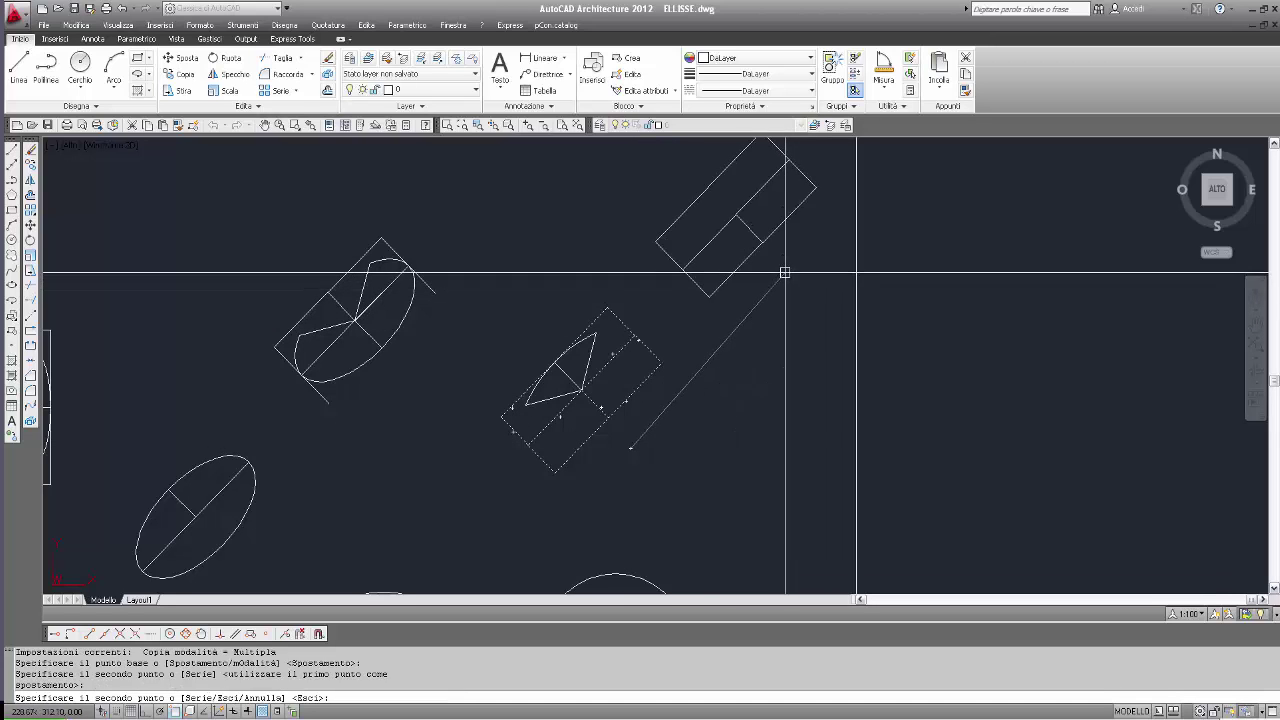
mouse_move(784, 272)
middle_mouse_down()
mouse_move(797, 409)
mouse_move(781, 463)
mouse_move(772, 330)
middle_mouse_up()
key("Return")
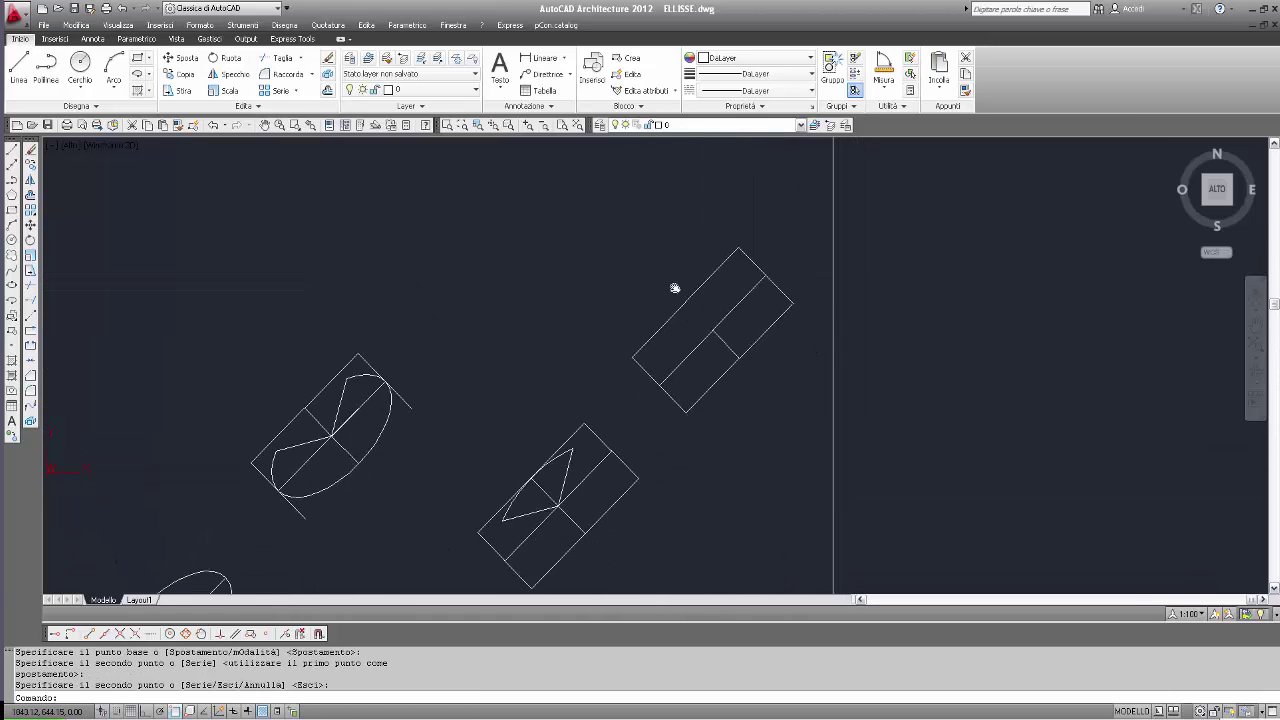
Step: Copy the missing half of the minor axis from the original figure onto the centre of the copied rectangle
left_click(30, 163)
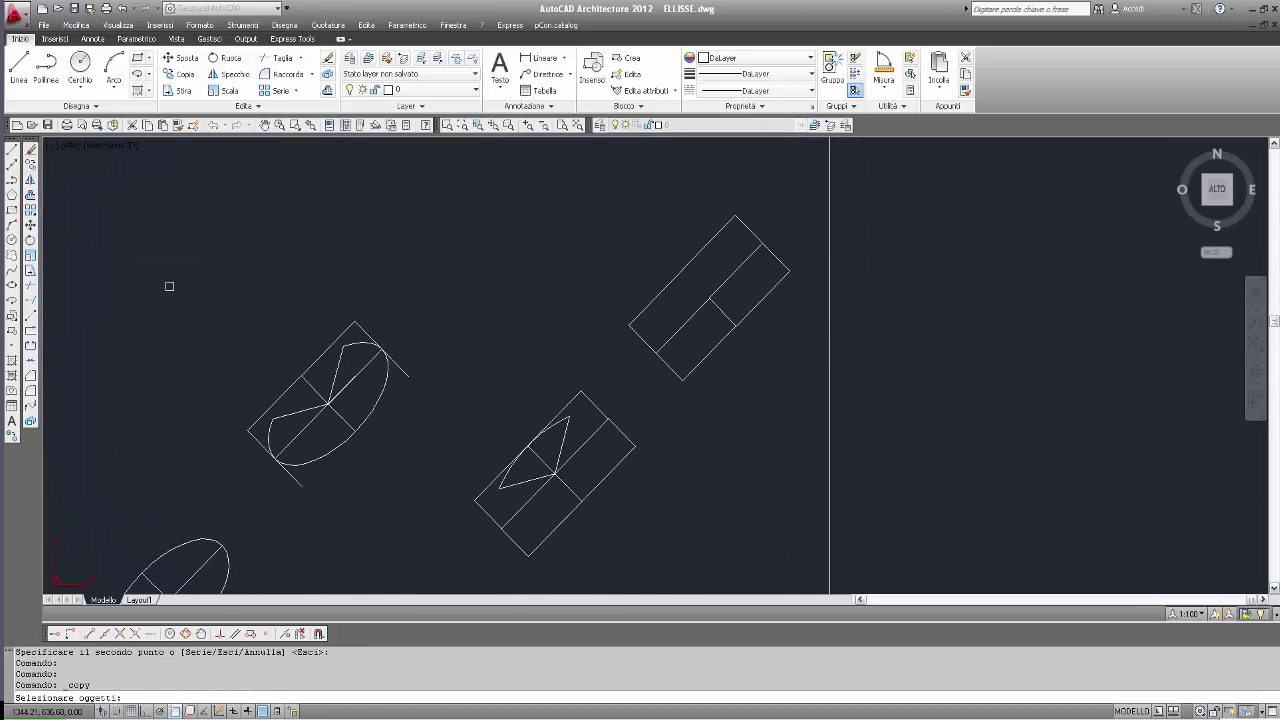
left_click(538, 456)
key("Return")
left_click(554, 472)
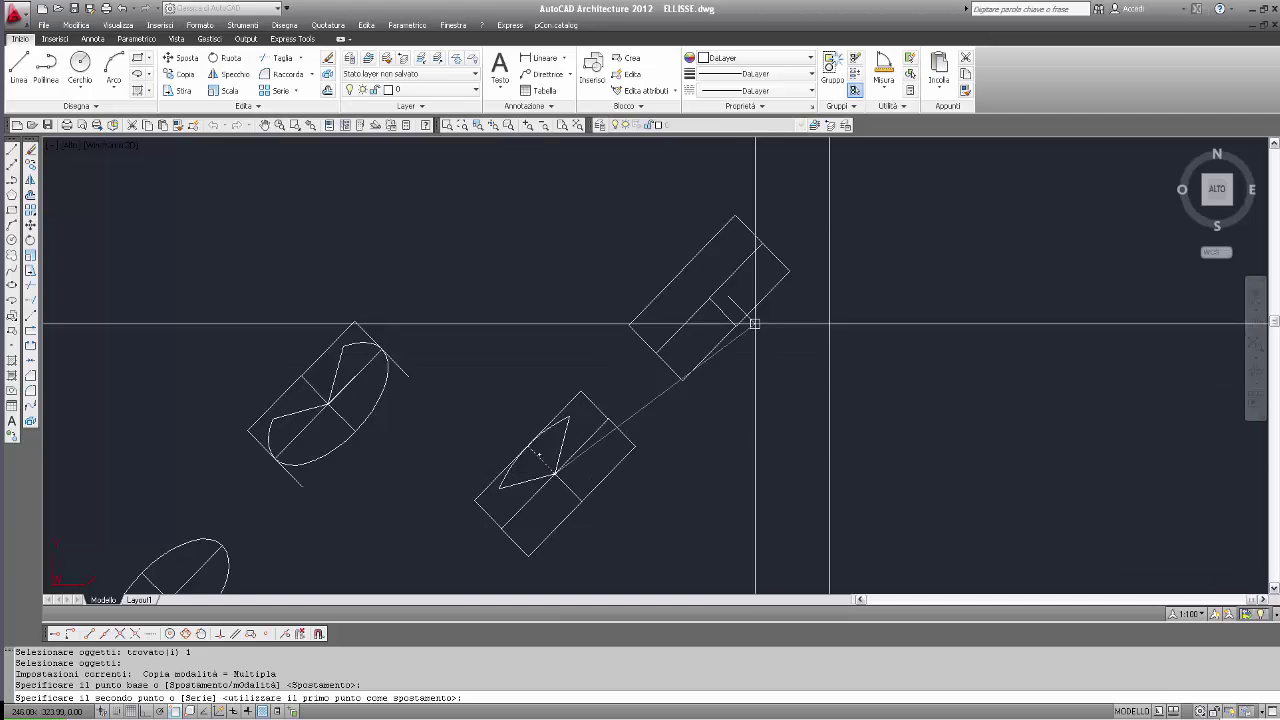
left_click(709, 297)
key("Escape")
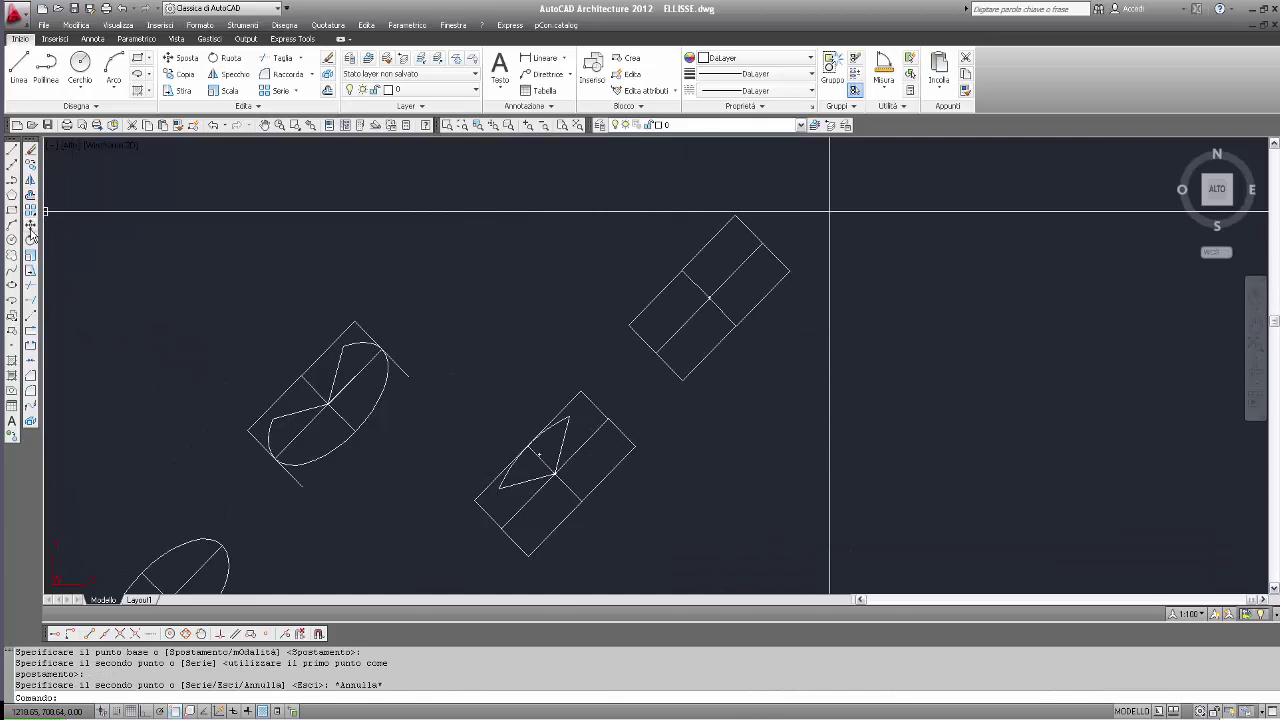
Step: Move the copied rectangle with all its axis lines farther up, away from the other figures
left_click(30, 228)
left_click_drag(805, 197, 628, 354)
key("Return")
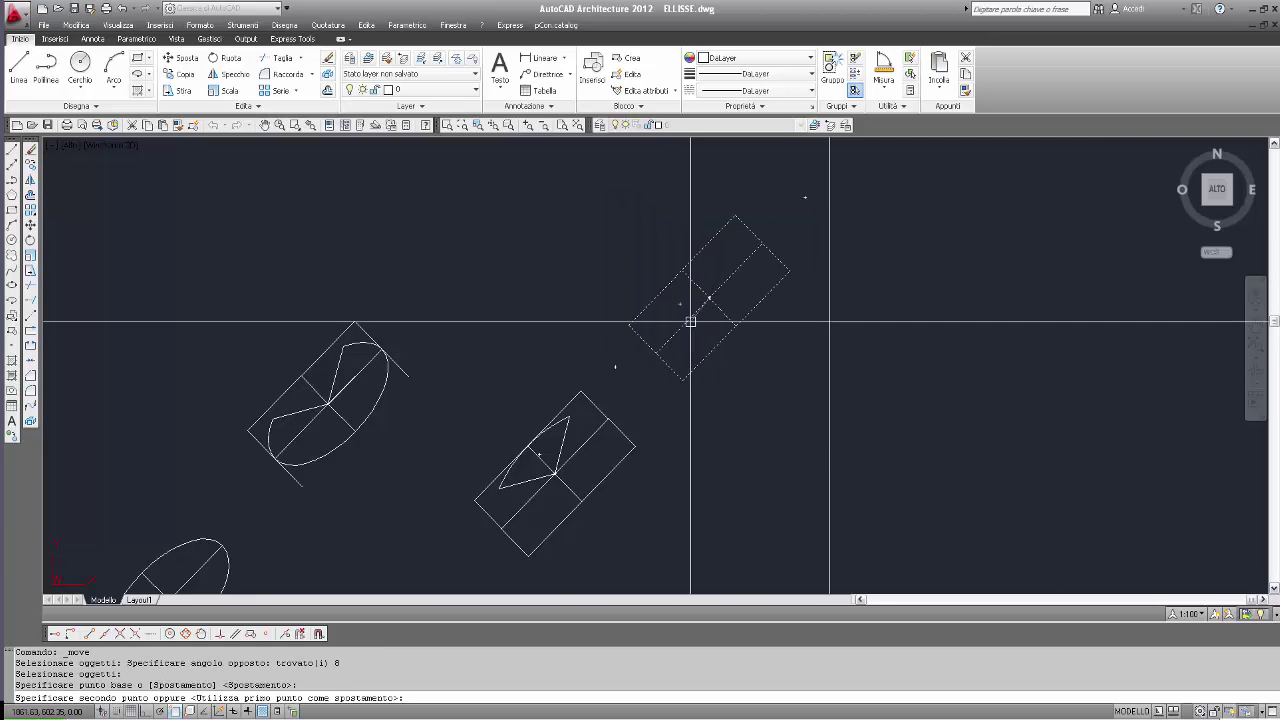
left_click(705, 300)
middle_click_drag(723, 364, 804, 539)
key("Escape")
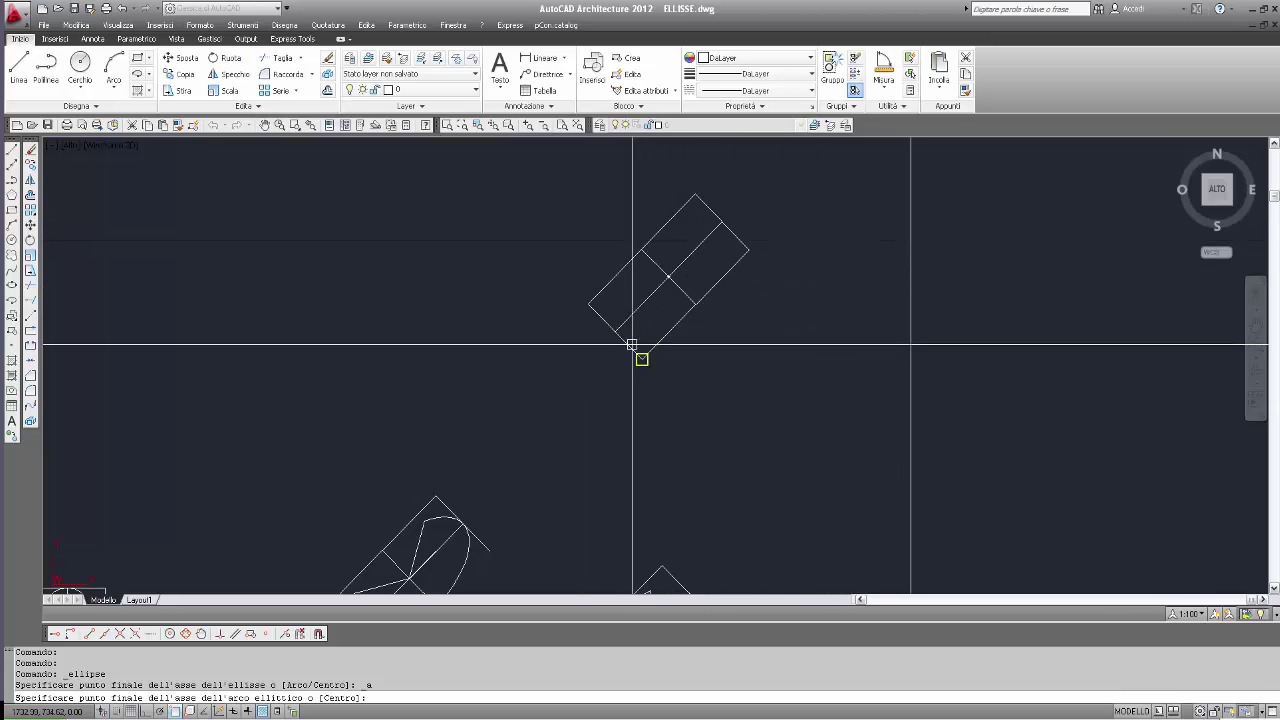
Step: Draw an elliptical arc inscribed in the copied rectangle, using its axis endpoints, with start angle 30 and end angle 150
left_click(715, 231)
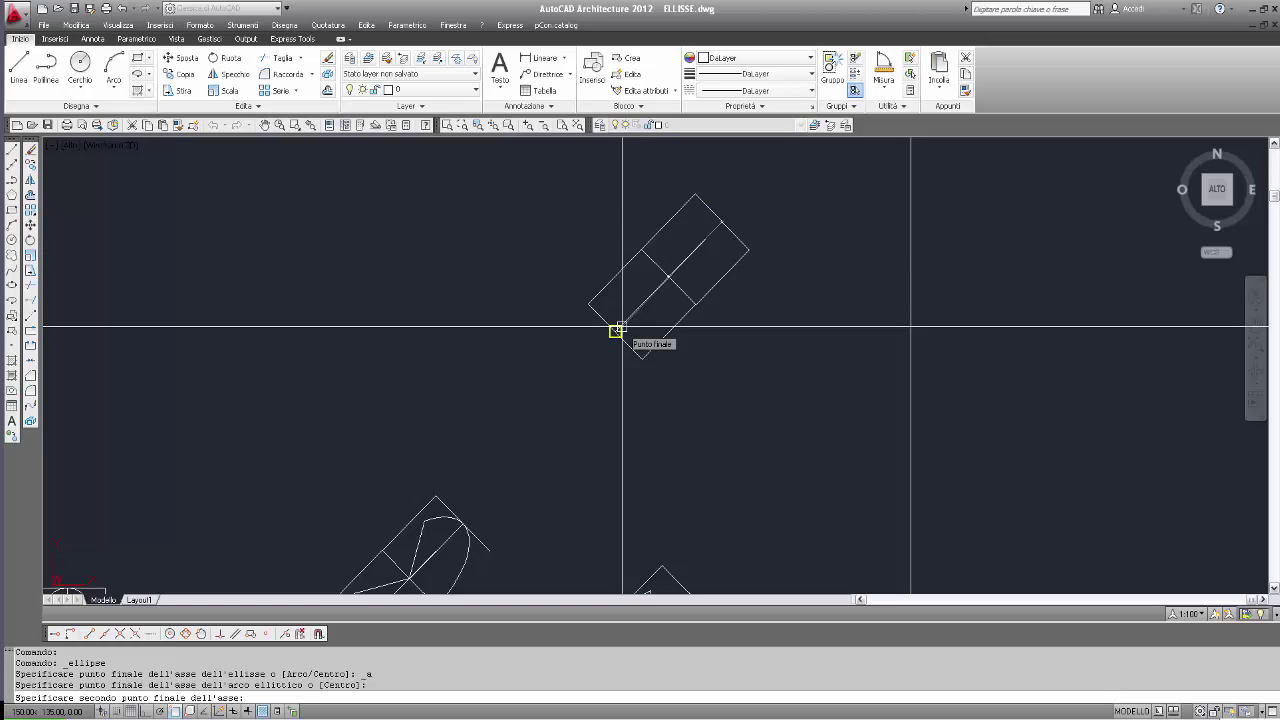
left_click(617, 330)
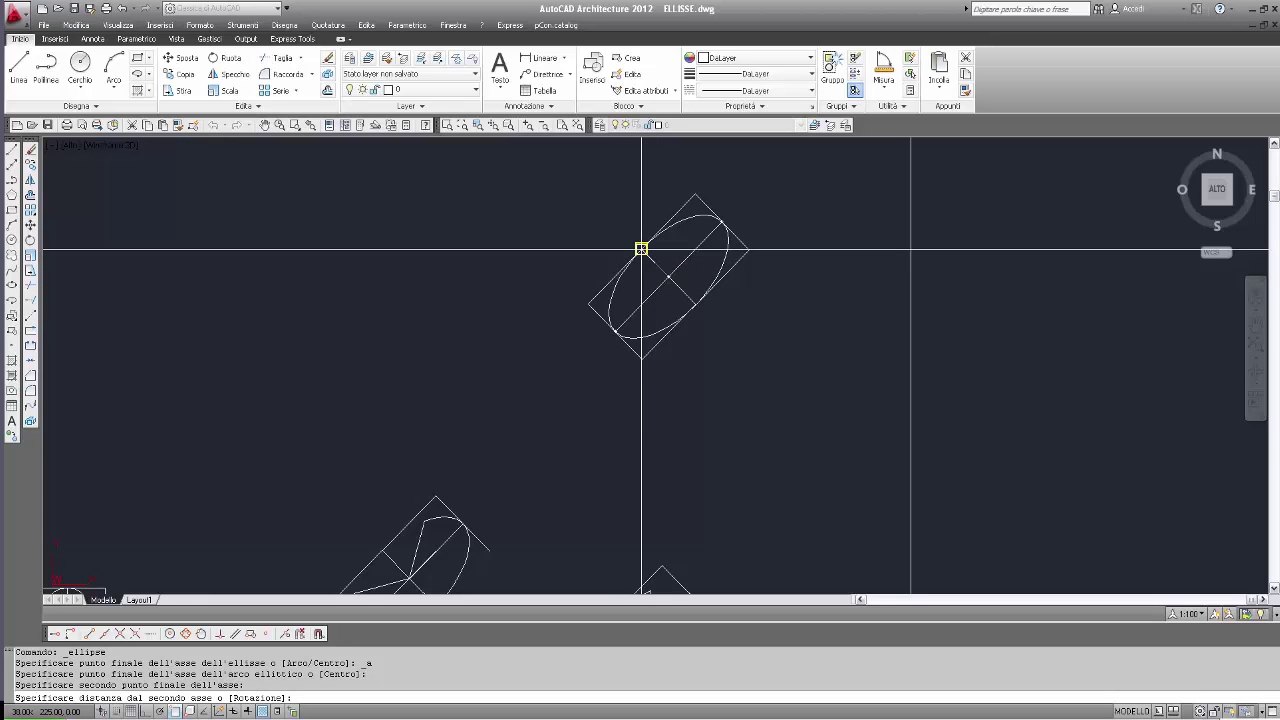
left_click(641, 249)
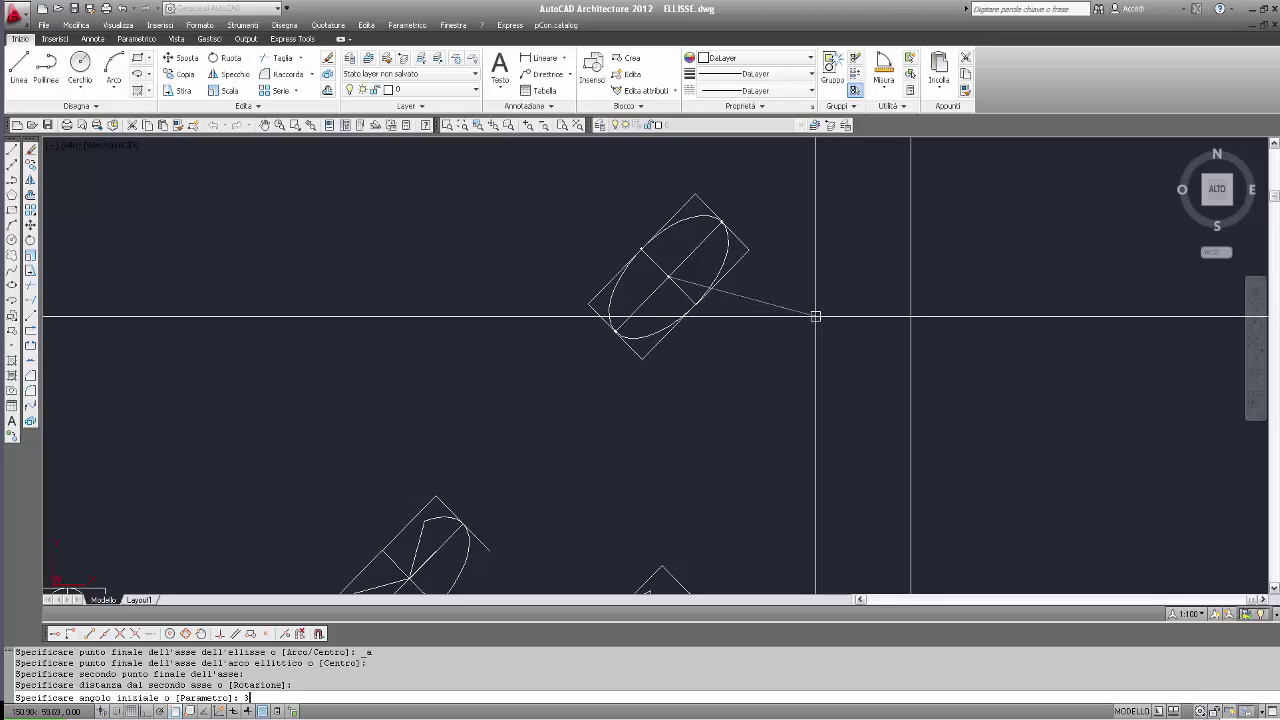
key("Return")
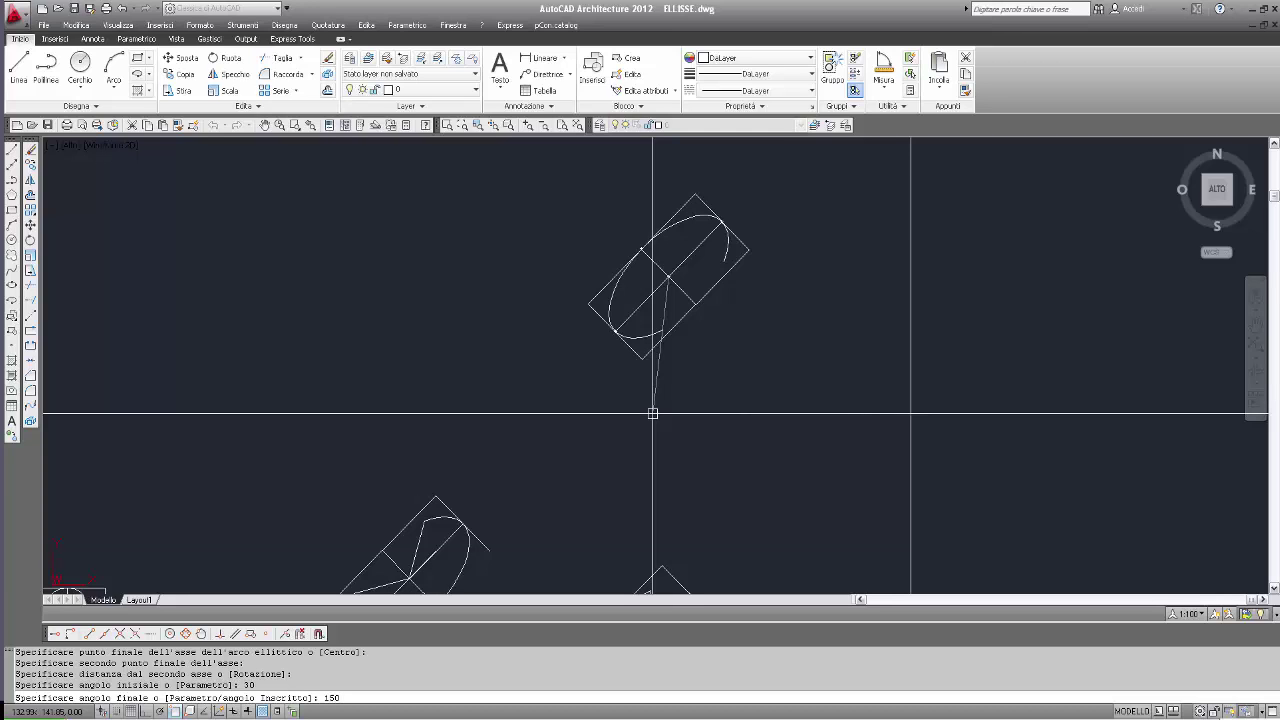
key("Return")
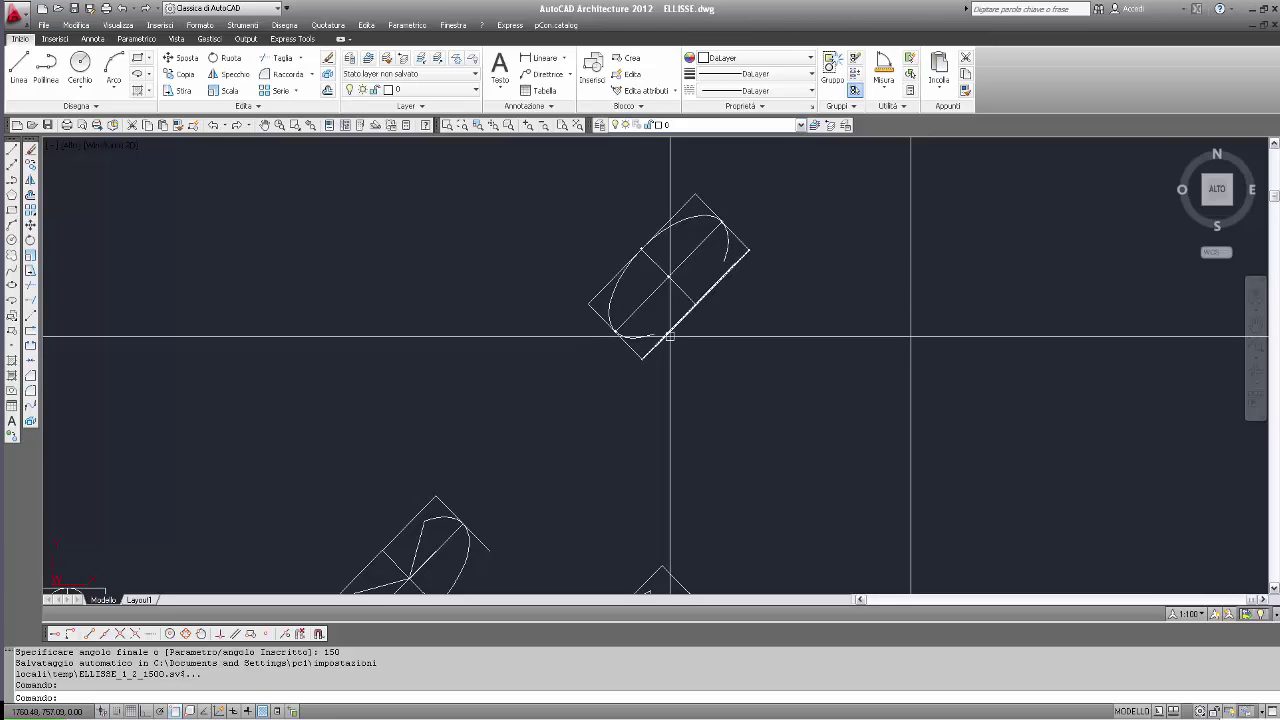
Step: Set the current drawing colour to index colour 10 (red) with the COLORE command
mouse_move(670, 332)
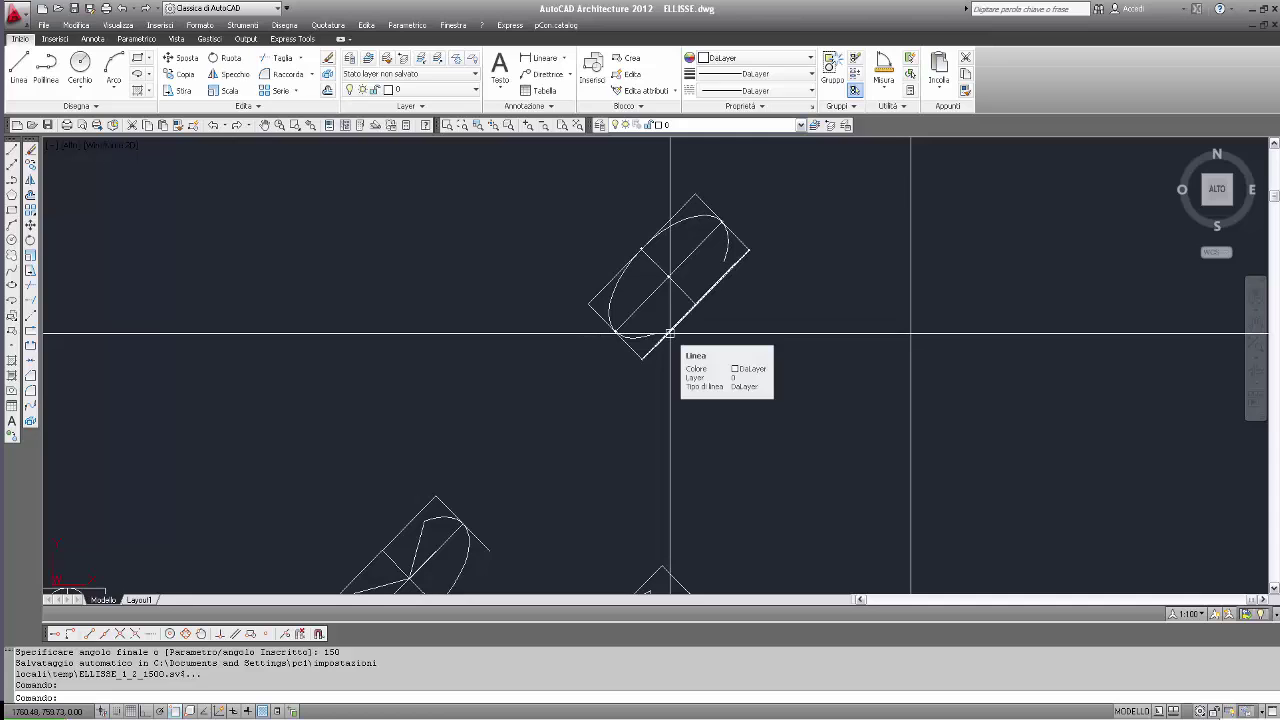
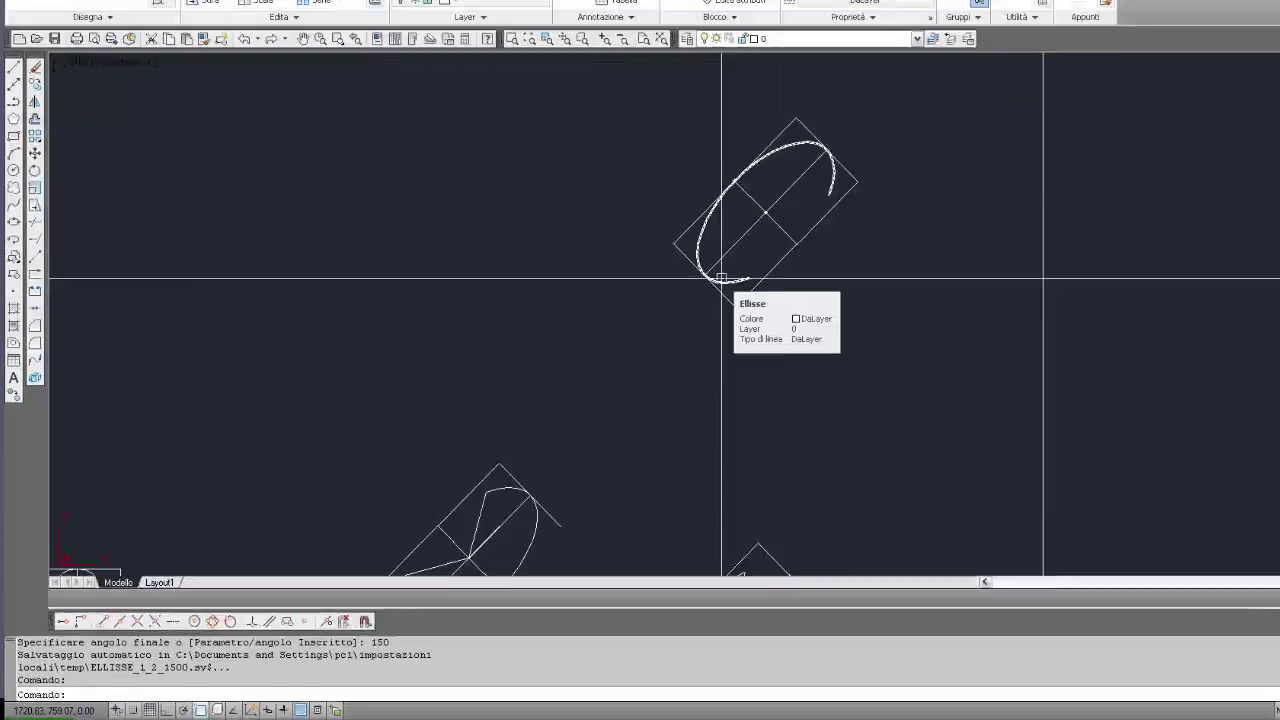
type("COLORE")
key("Return")
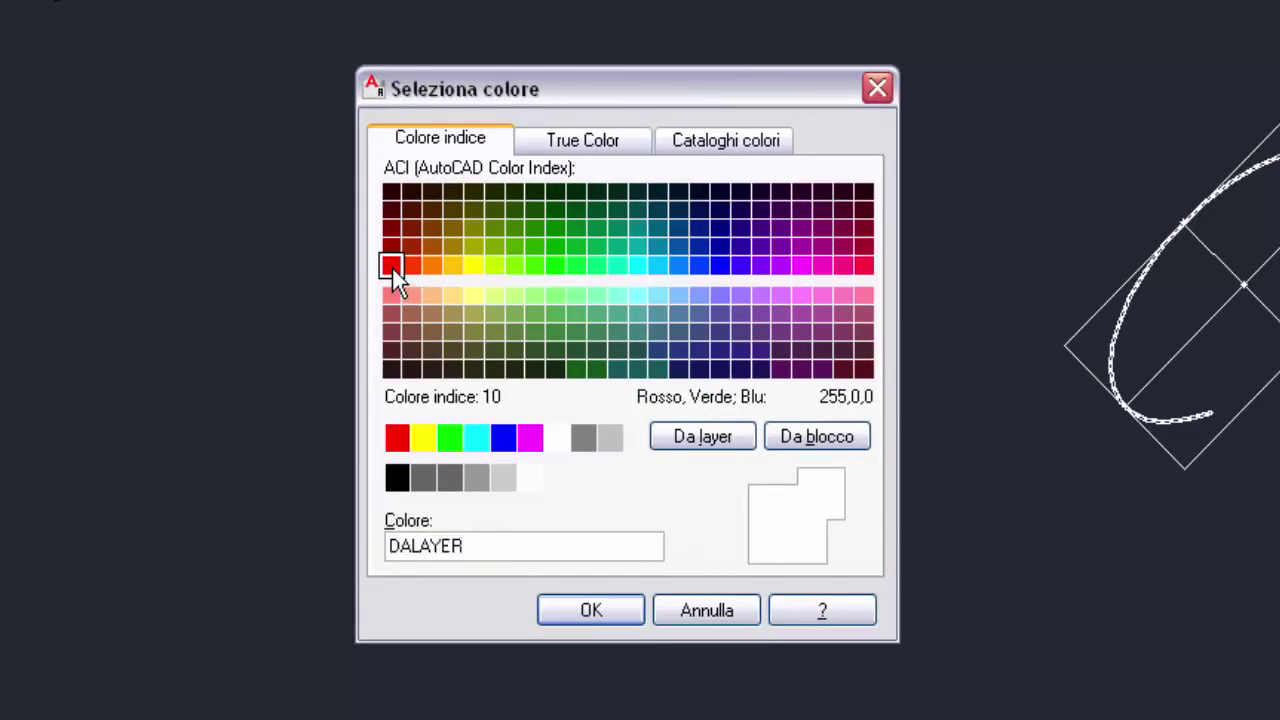
left_click(392, 268)
left_click(589, 609)
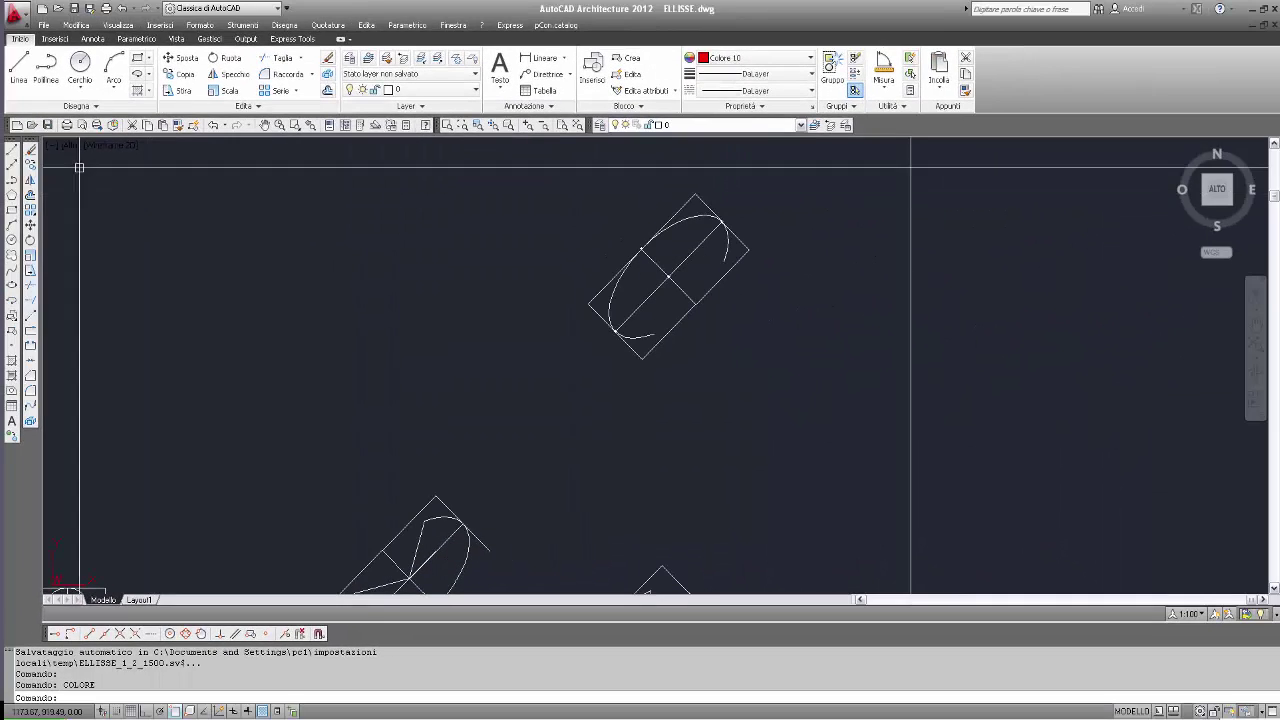
Step: Draw two lines from the ellipse centre, one to each endpoint of the elliptical arc
left_click(12, 149)
left_click(668, 275)
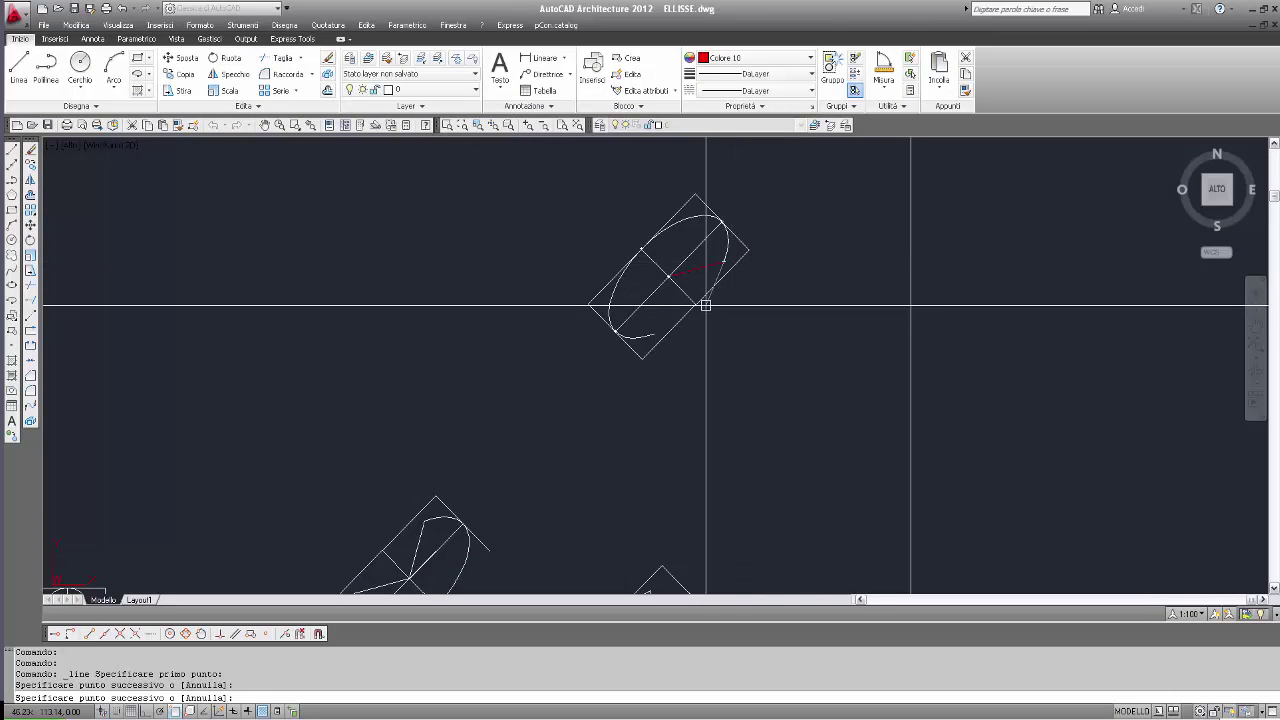
key("Return")
key("Return")
left_click(668, 276)
left_click(655, 334)
key("Return")
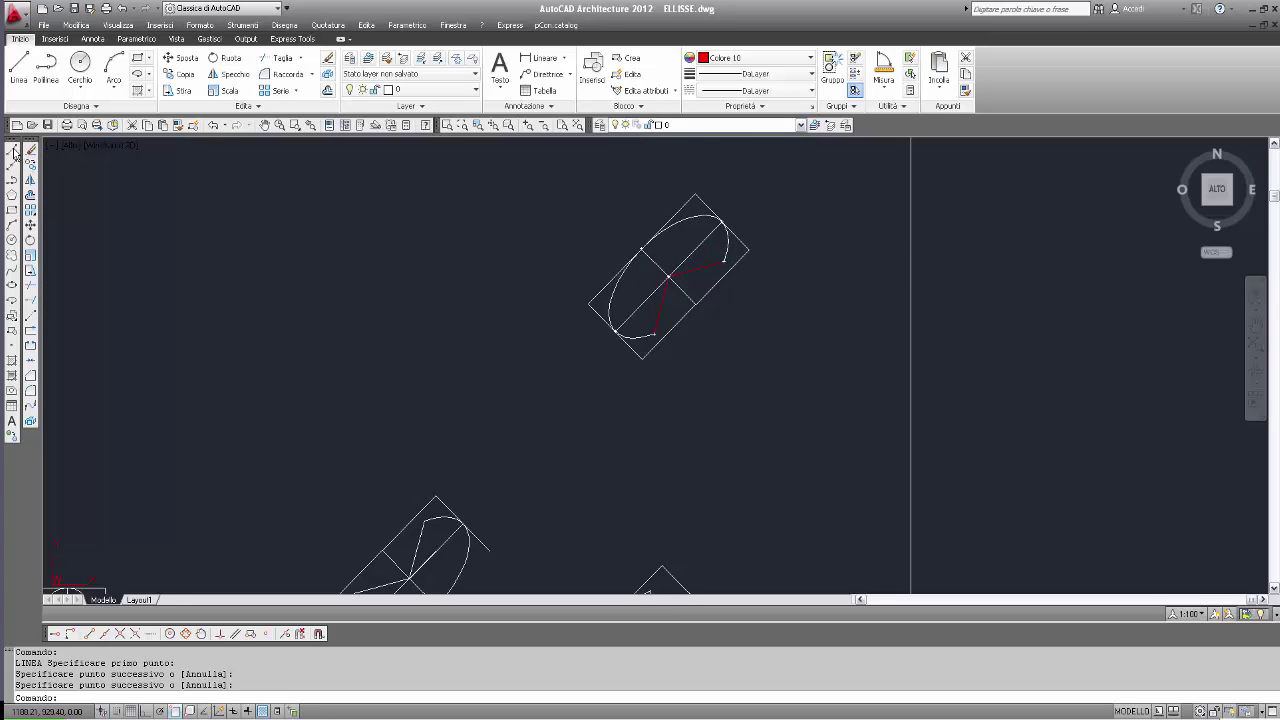
Step: Draw a line from the ellipse centre to the upper endpoint of the major axis
left_click(13, 150)
left_click(667, 276)
left_click(720, 221)
key("Return")
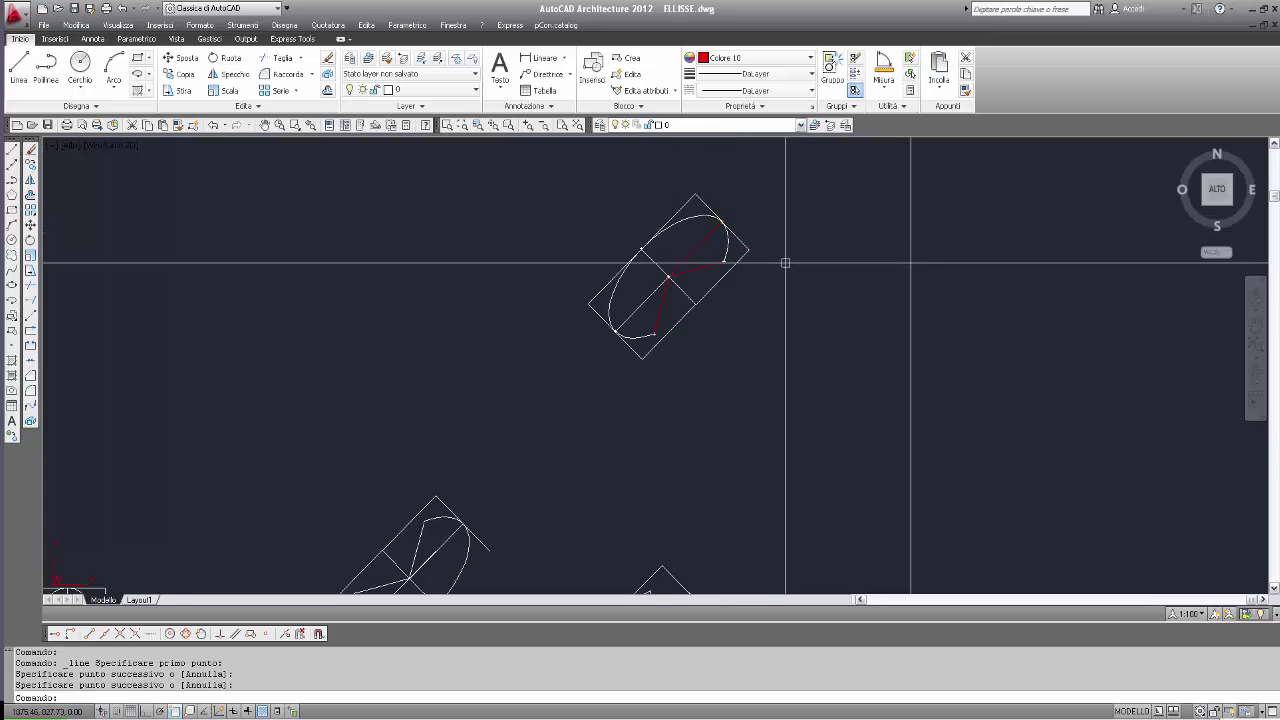
Step: Move the three red lines out of the ellipse to the empty area down and to its right
left_click(30, 226)
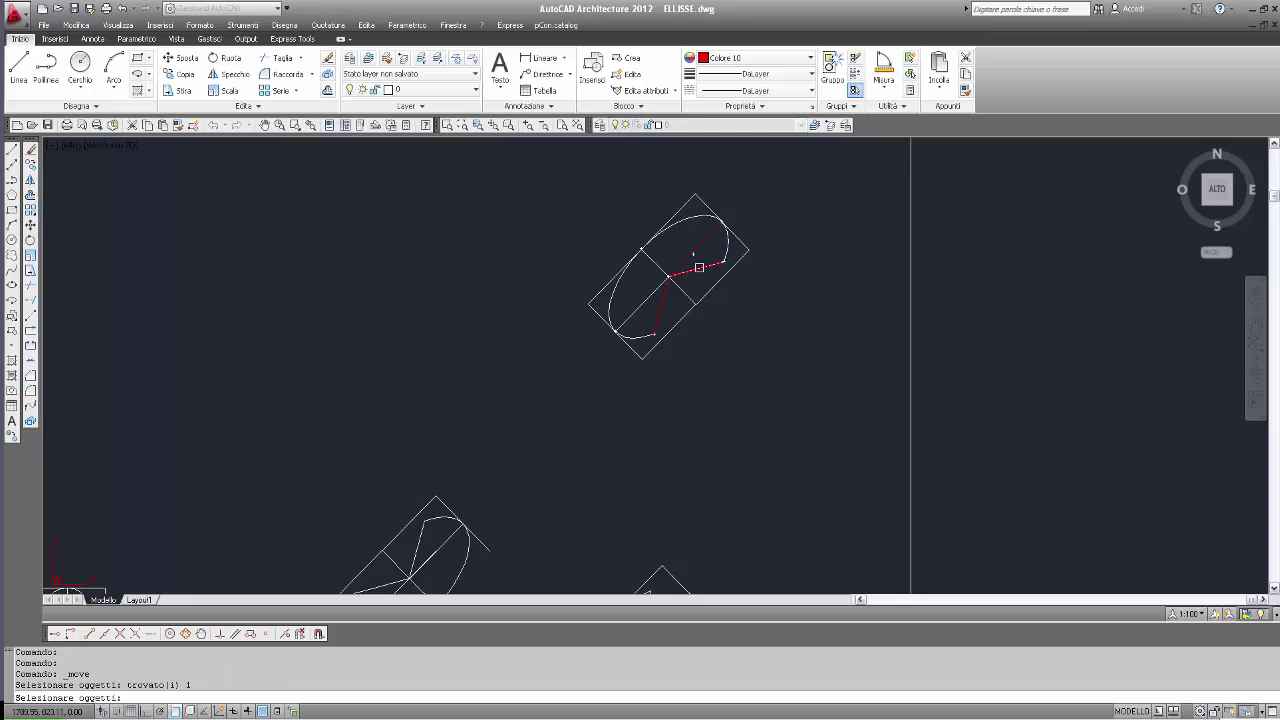
key("Return")
left_click(706, 351)
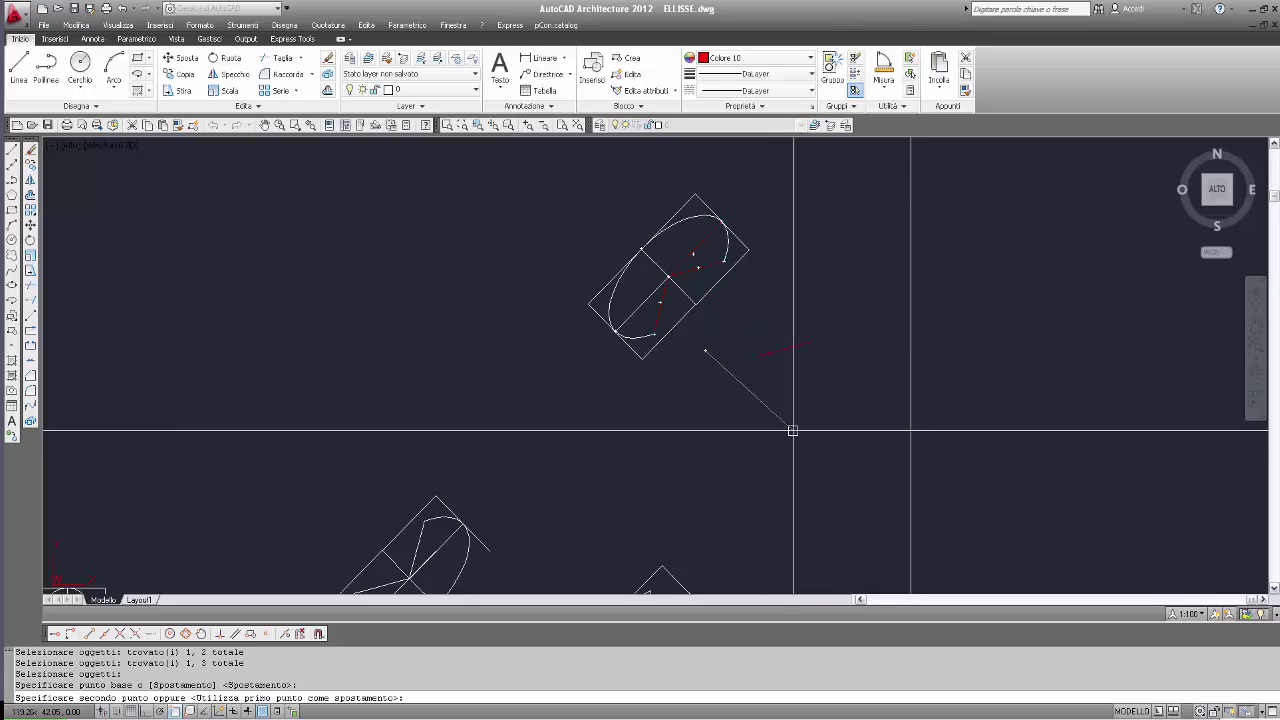
left_click(804, 445)
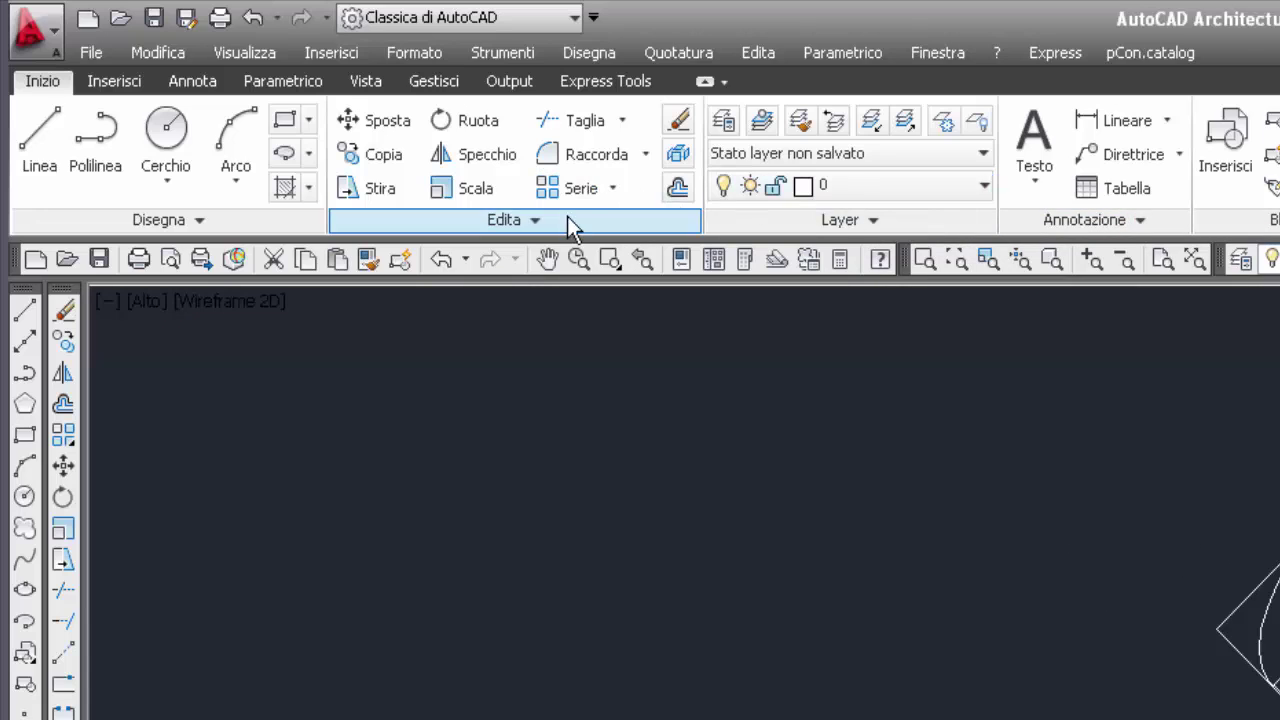
Step: Add an angular dimension between the red major-axis line and the adjacent red line to the arc's start
left_click(1022, 224)
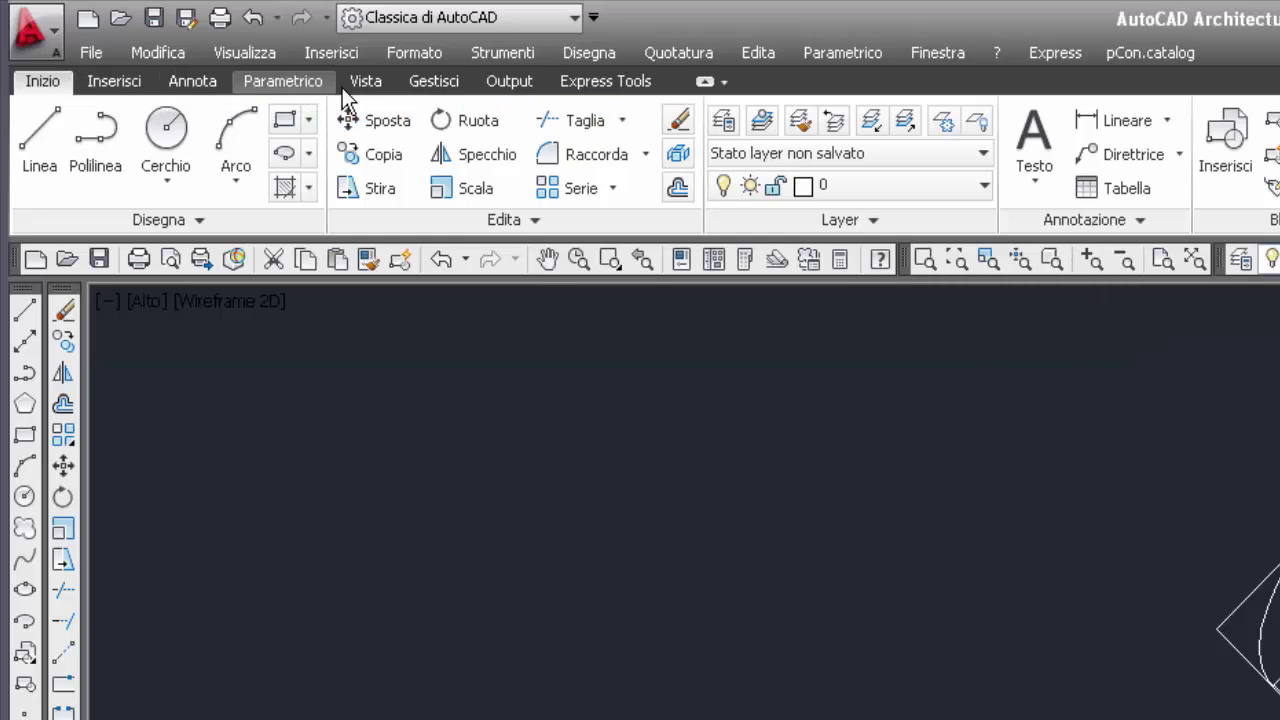
left_click(200, 84)
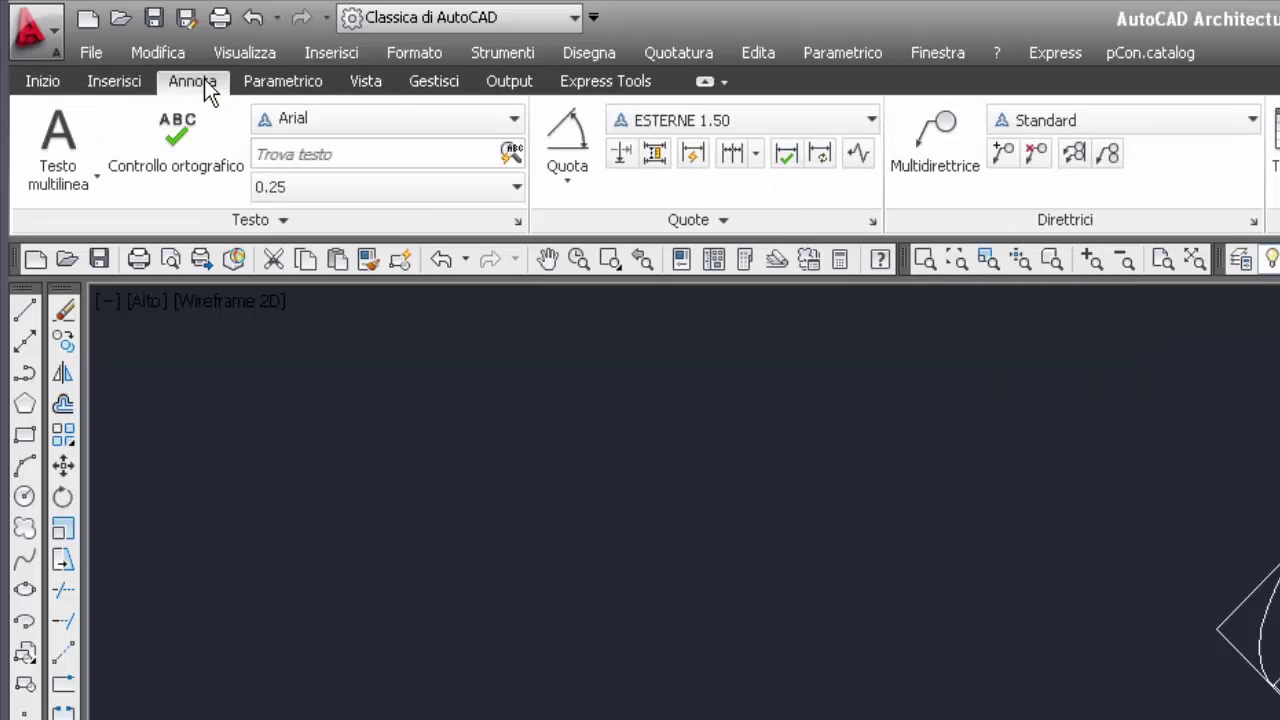
left_click(572, 150)
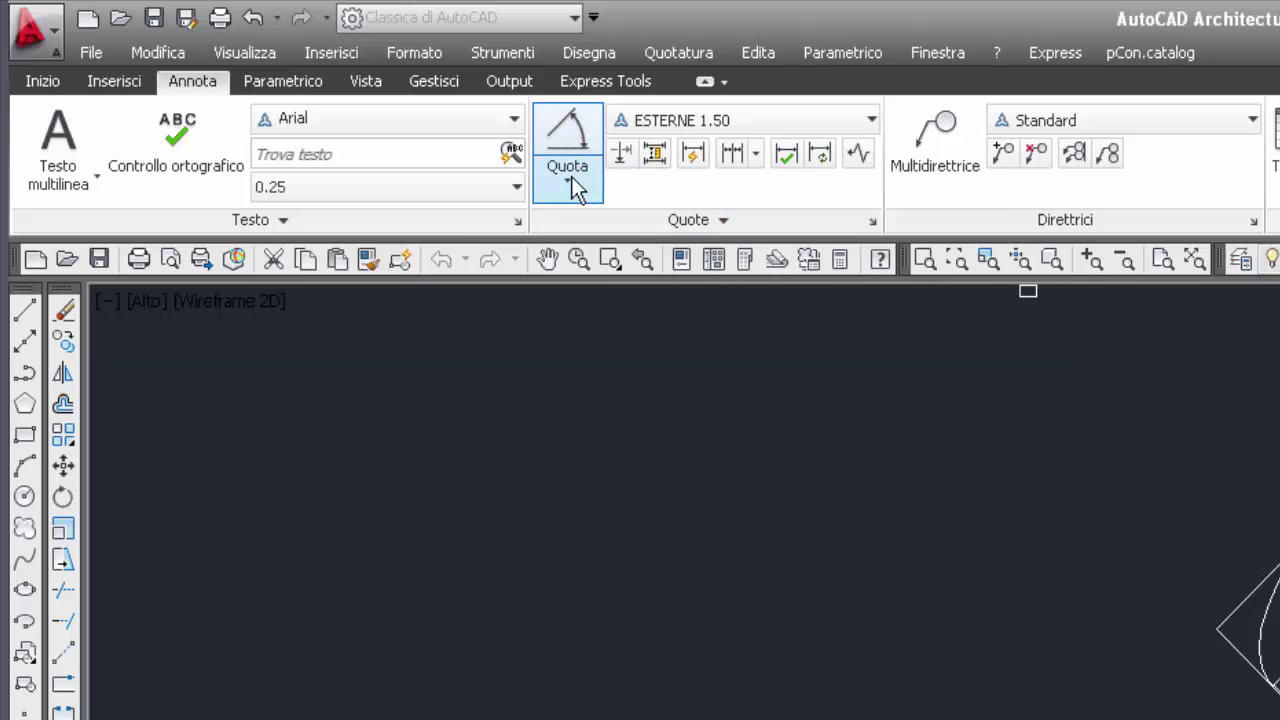
left_click(571, 176)
left_click(622, 359)
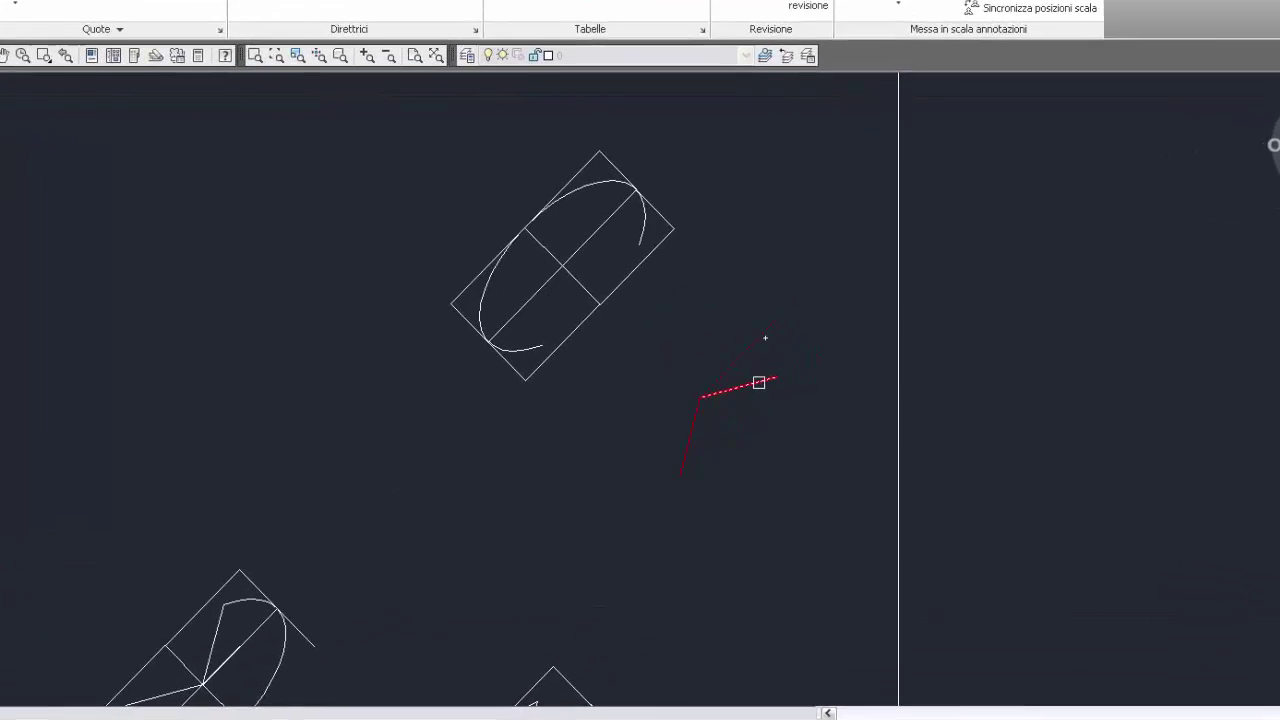
left_click(758, 382)
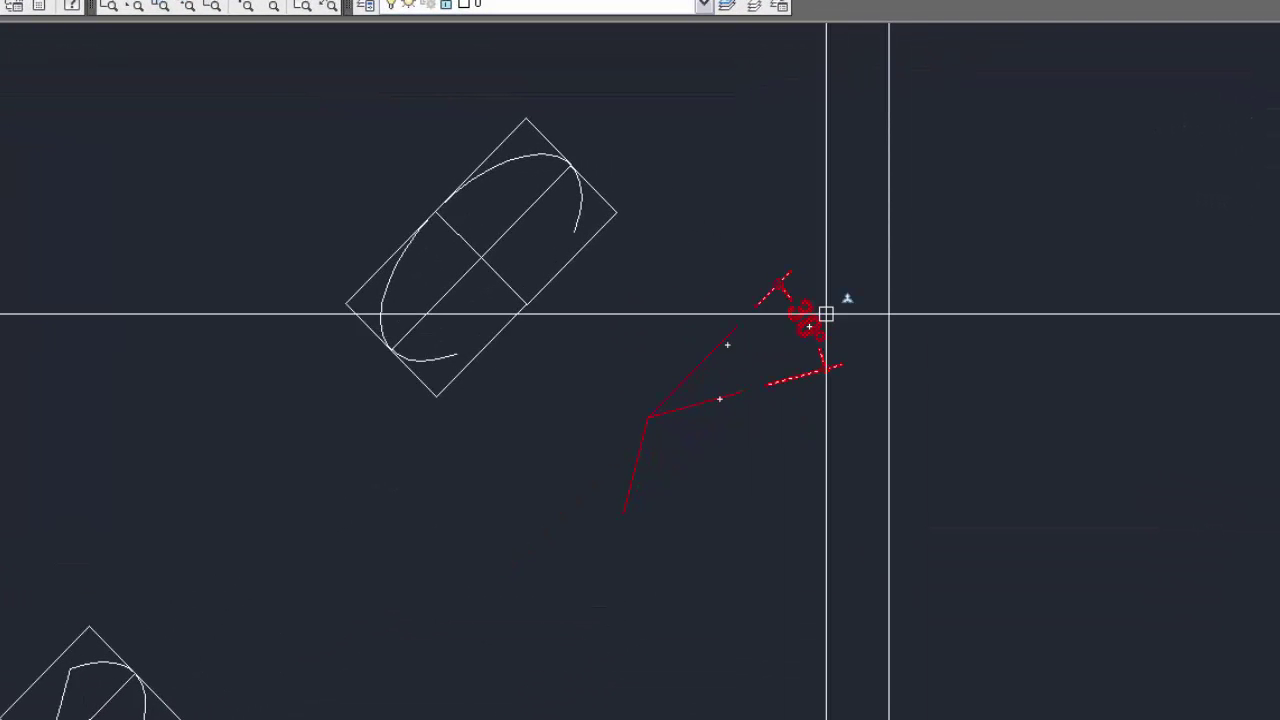
left_click(826, 314)
Step: Add an angular dimension between the red major-axis line and the red line to the arc's end, outside the first dimension
scroll(830, 318, "up", 3)
scroll(877, 474, "down", 2)
middle_click_drag(877, 474, 806, 251)
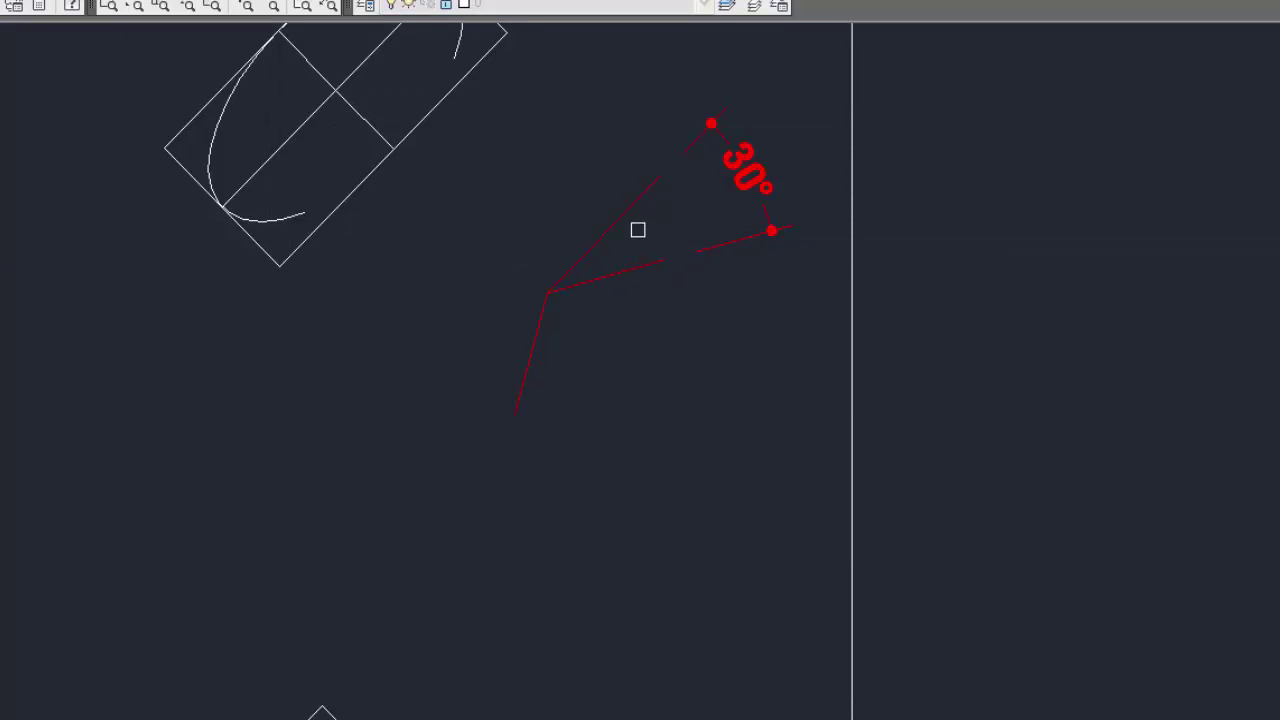
left_click(532, 340)
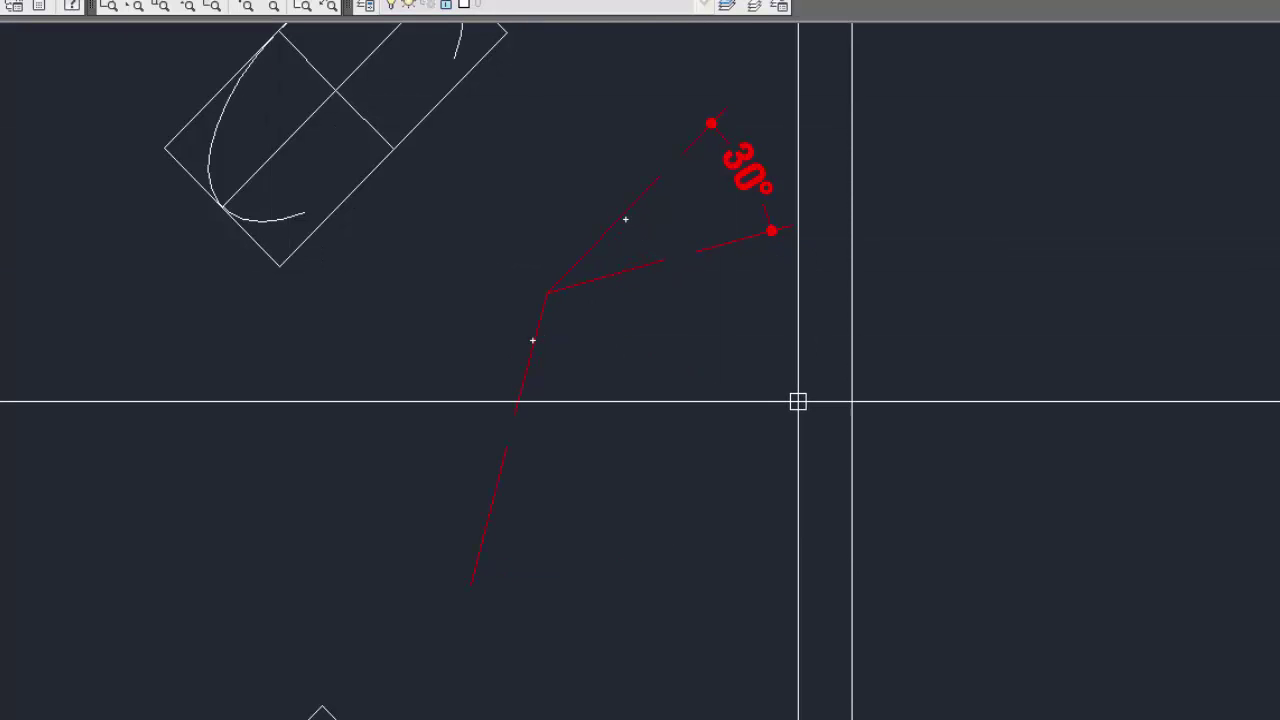
left_click(797, 400)
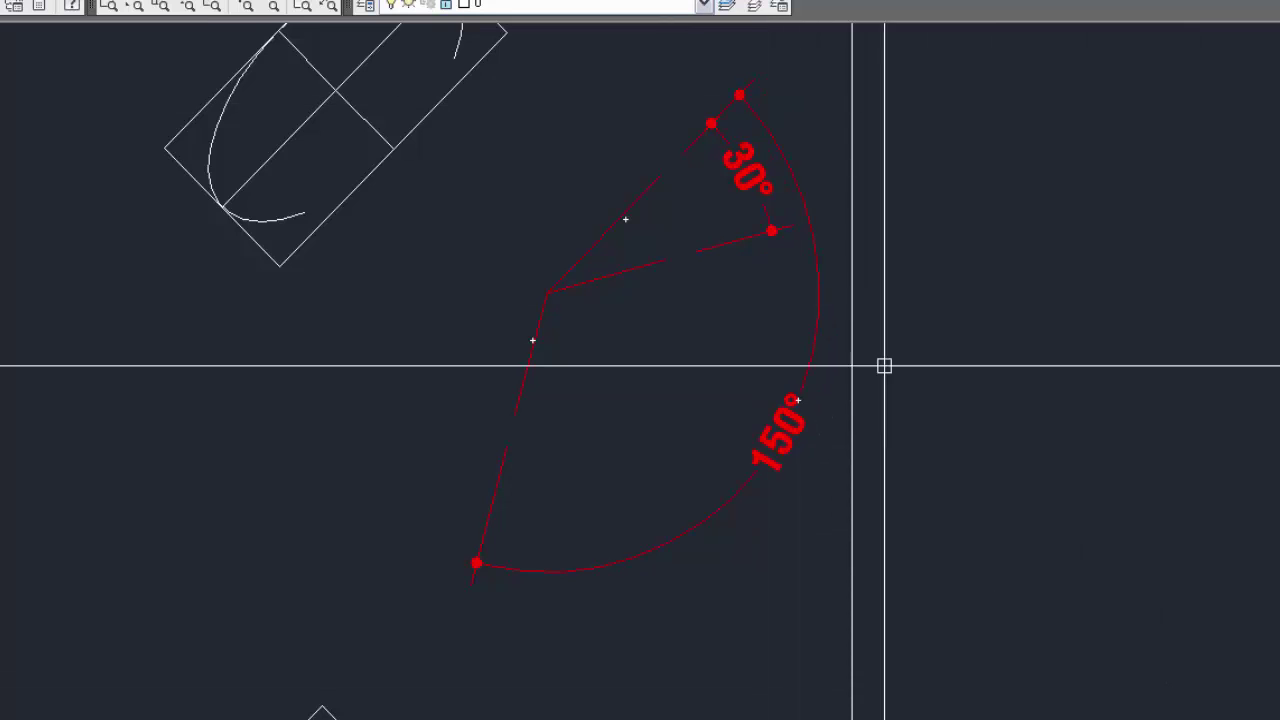
Step: Draw two red lines from the ellipse centre to the two endpoints of the elliptical arc
middle_click_drag(567, 277, 586, 397)
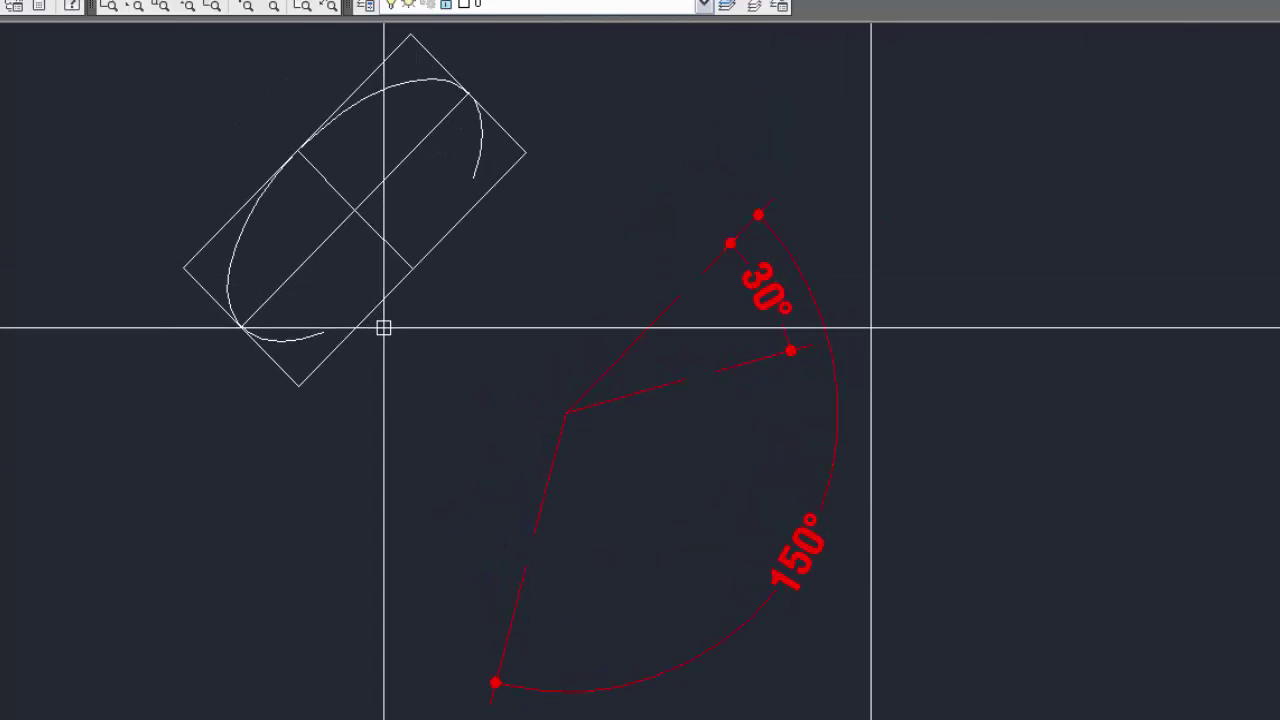
left_click(355, 211)
left_click(322, 330)
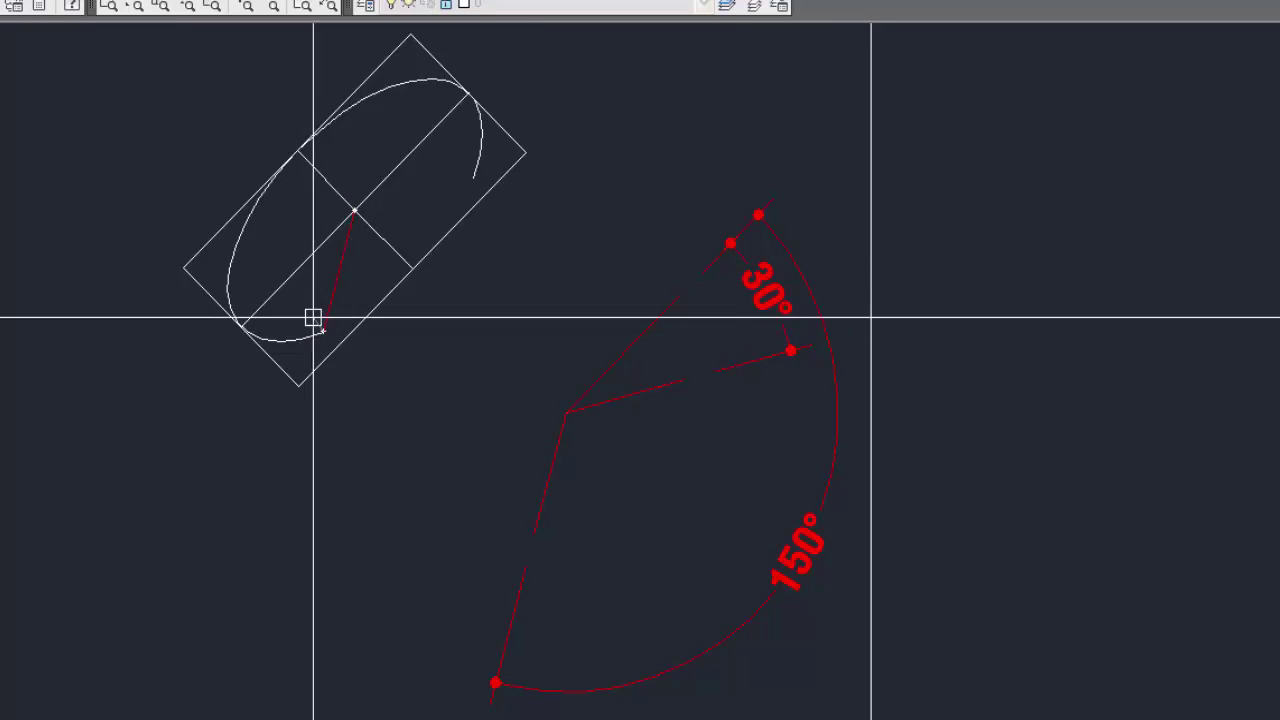
left_click(473, 178)
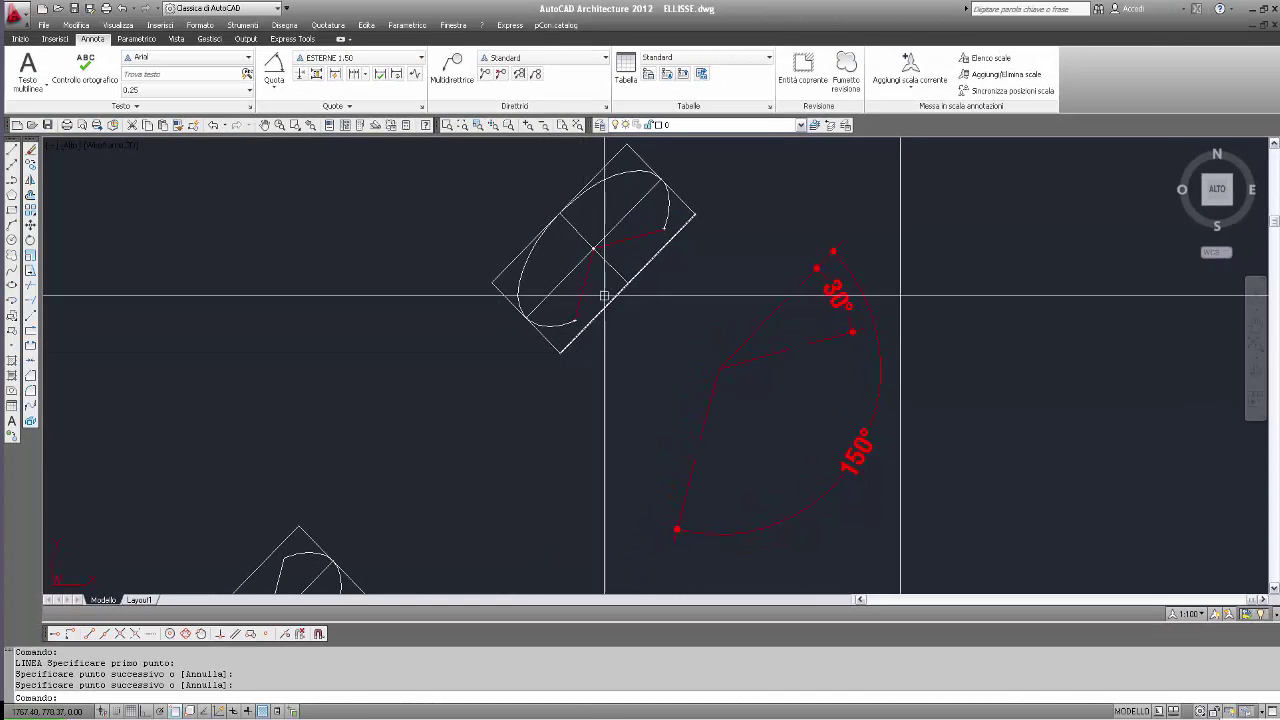
Step: Erase the elliptical arc, the two red lines inside it, and the three red lines with both angular dimensions beside the rectangle
left_click(666, 212)
key("Delete")
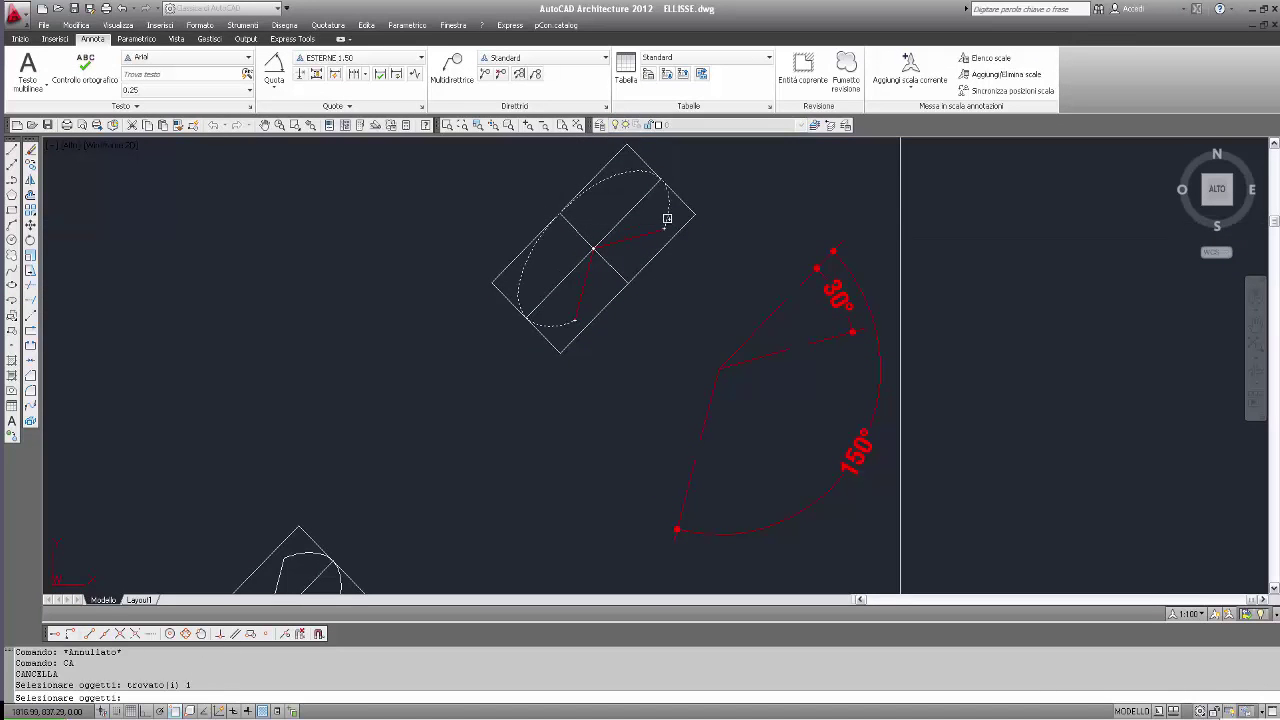
key("Return")
key("Return")
left_click(770, 280)
left_click(684, 418)
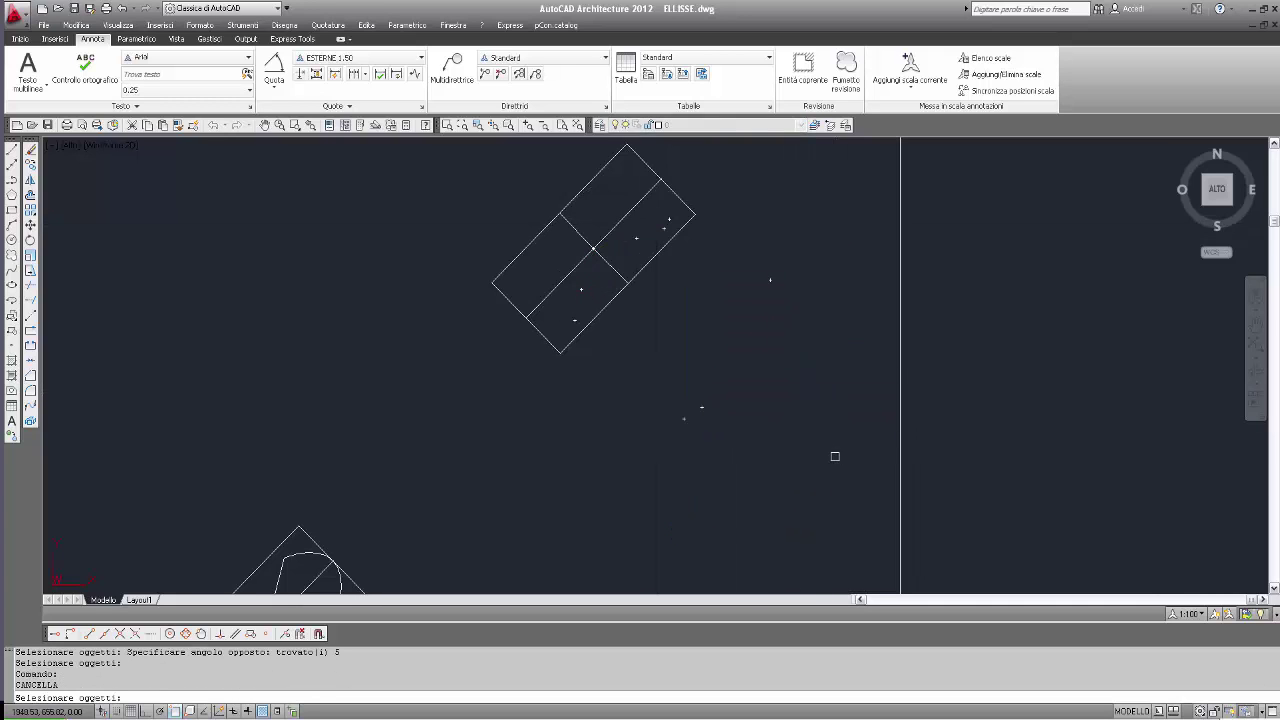
key("Escape")
middle_click_drag(684, 275, 662, 296)
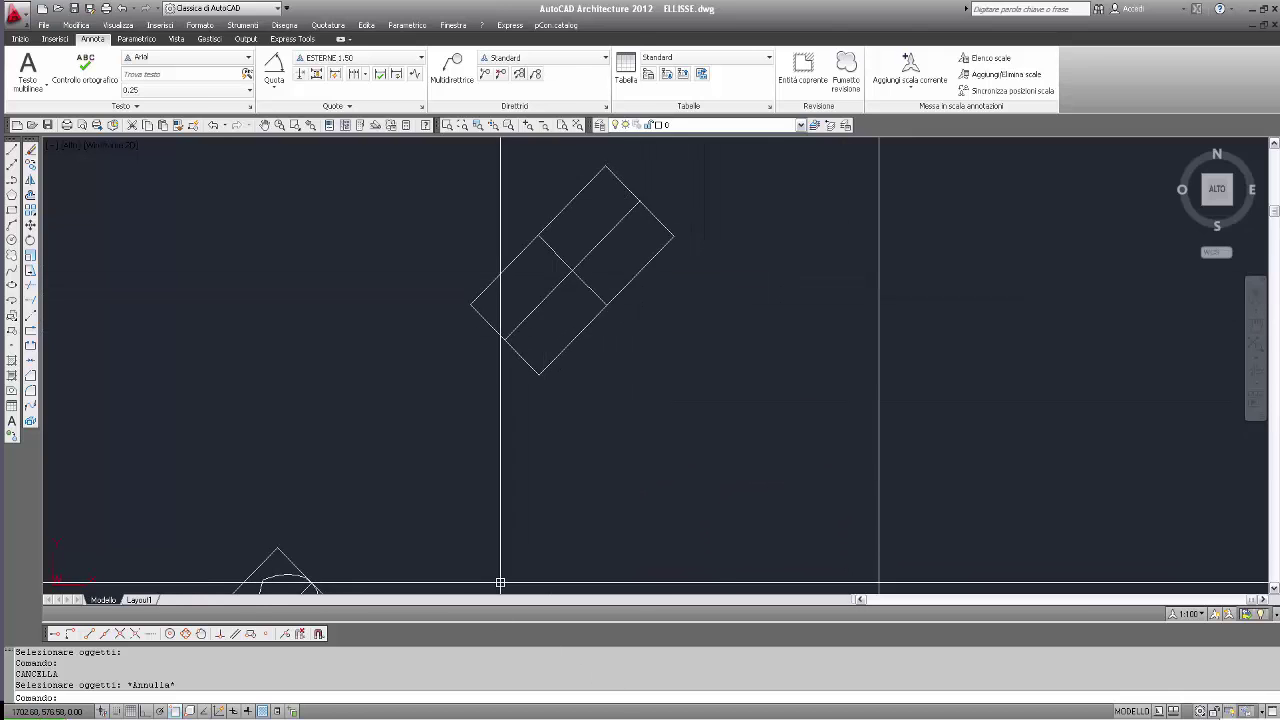
Step: Consult the PDF scheme in Adobe Reader, and begin an elliptical arc centred on the axes' intersection, through the minor axis's lower and major axis's upper endpoints
key("alt+Tab")
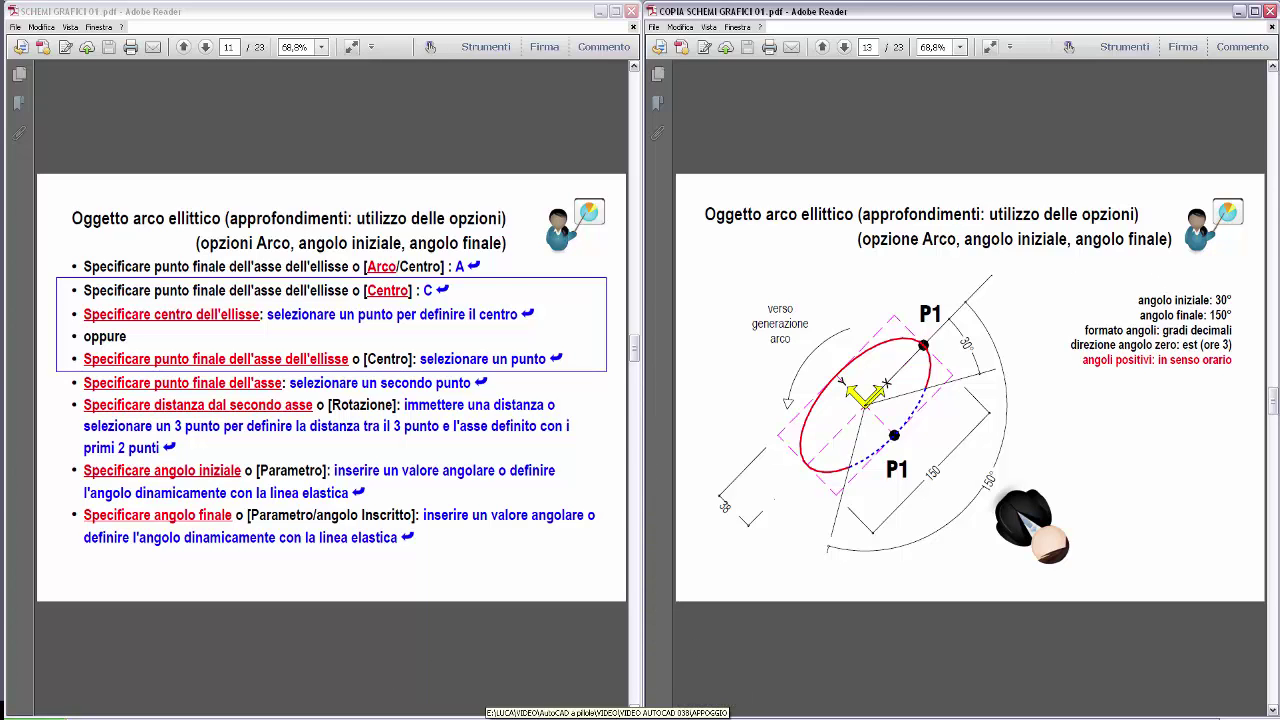
left_click(410, 717)
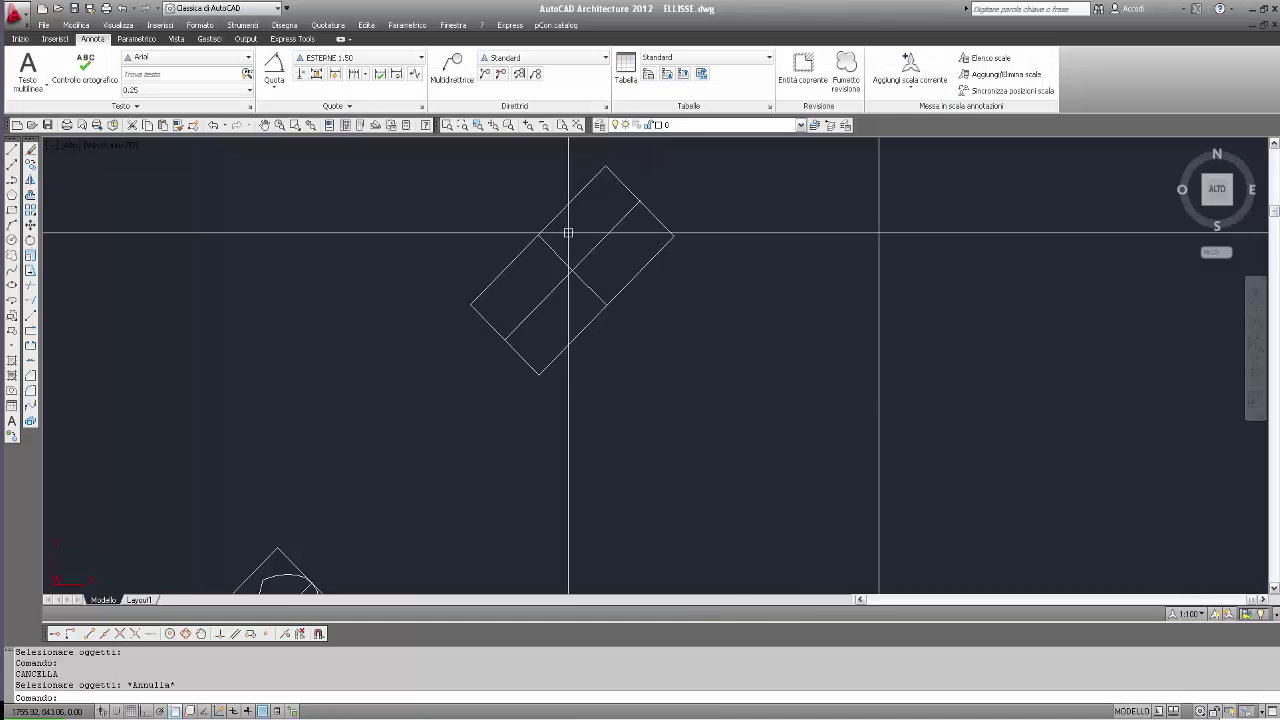
left_click(20, 39)
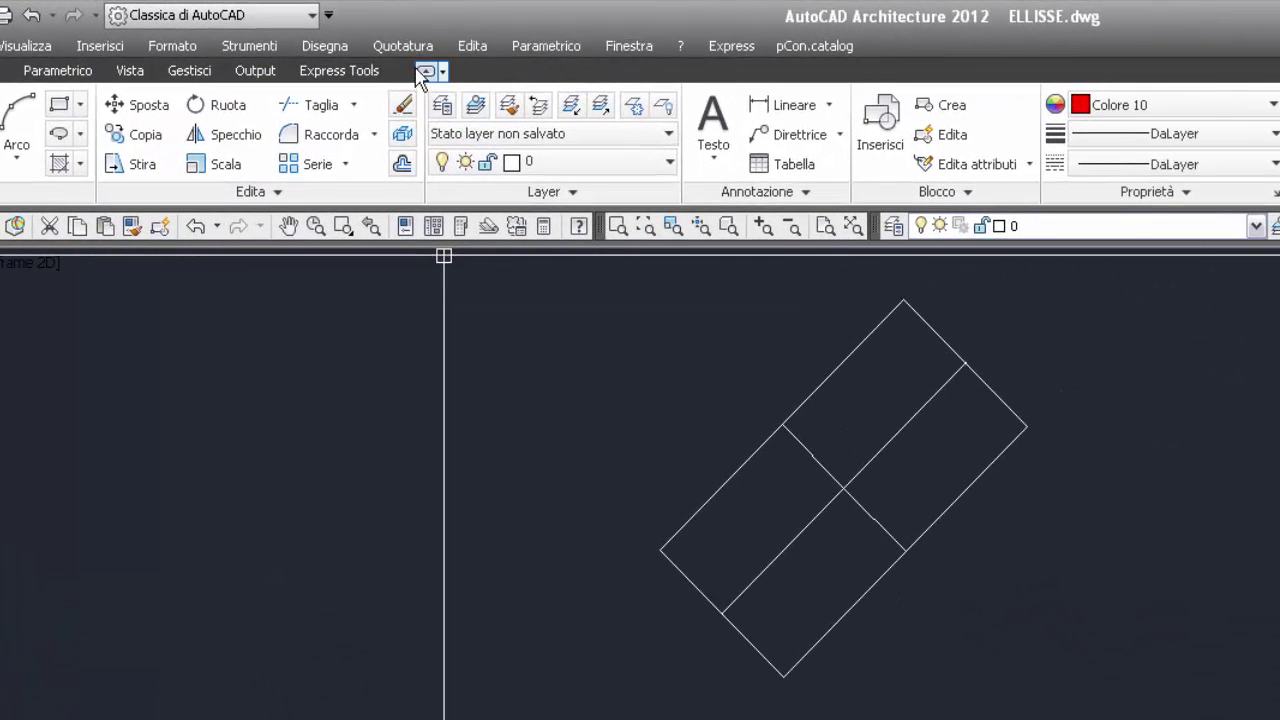
left_click(334, 52)
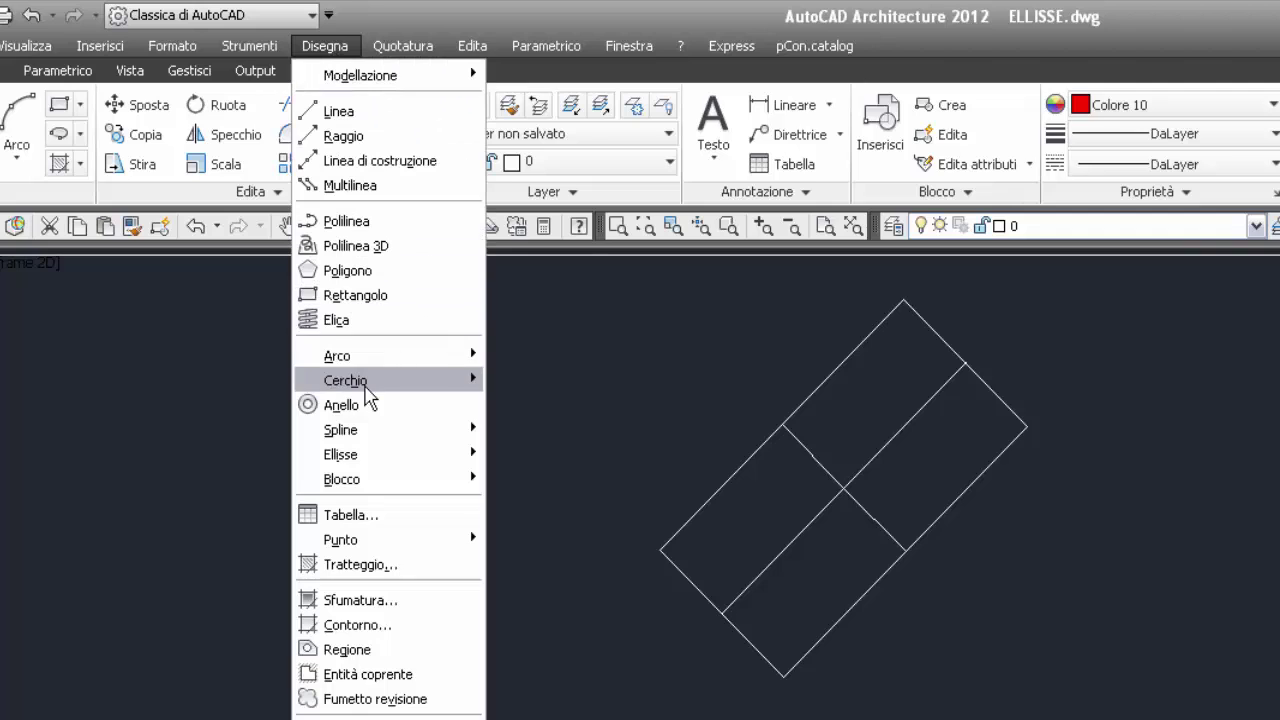
mouse_move(364, 386)
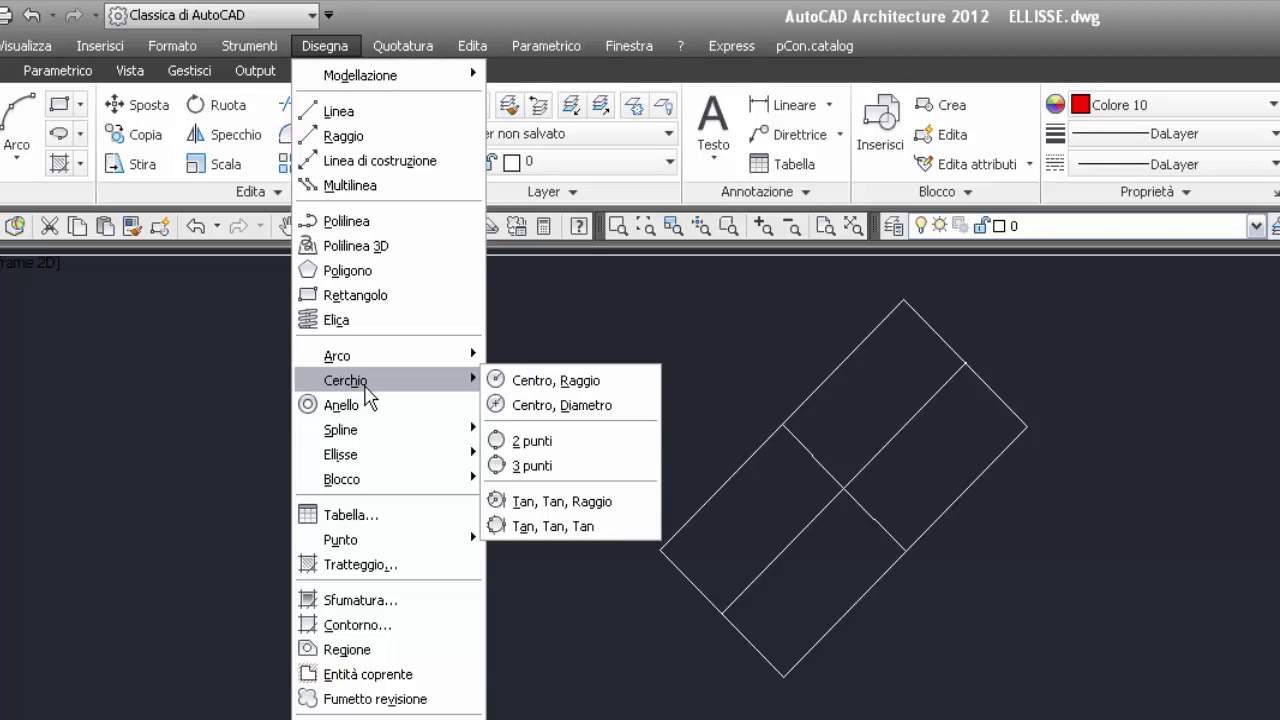
mouse_move(372, 470)
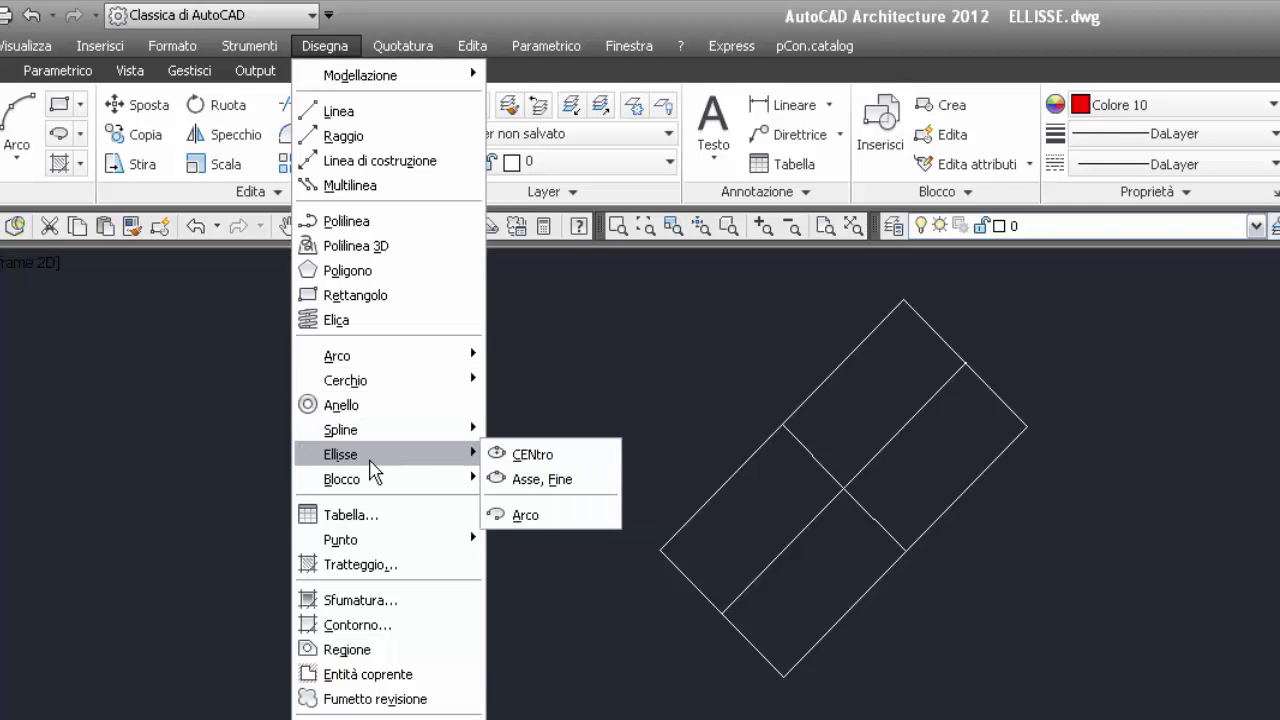
left_click(527, 515)
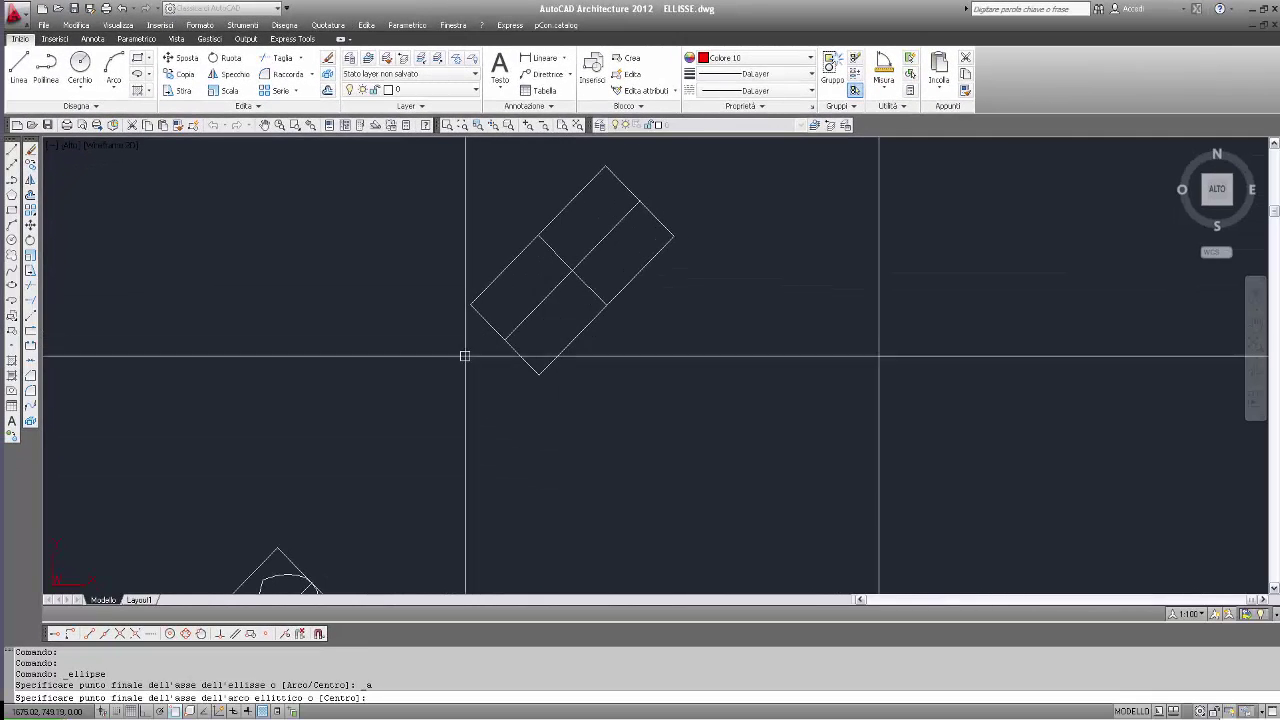
type("C")
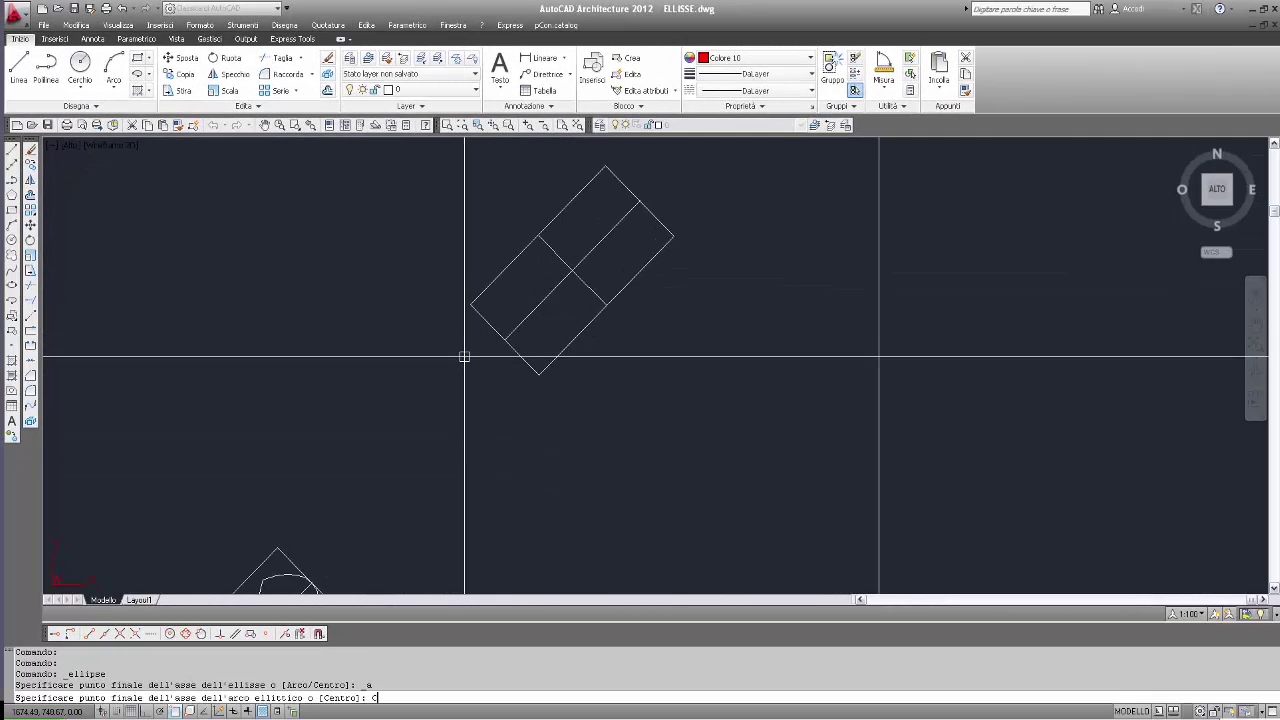
key("Return")
left_click(572, 270)
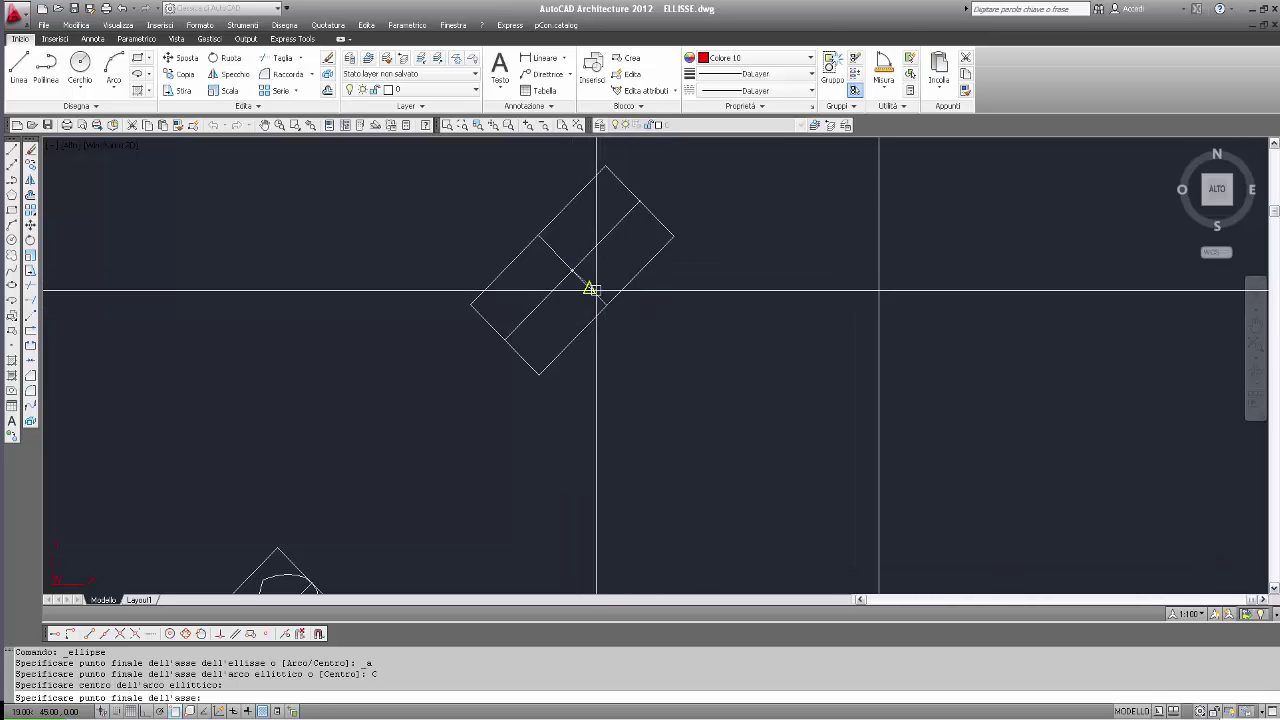
left_click(607, 305)
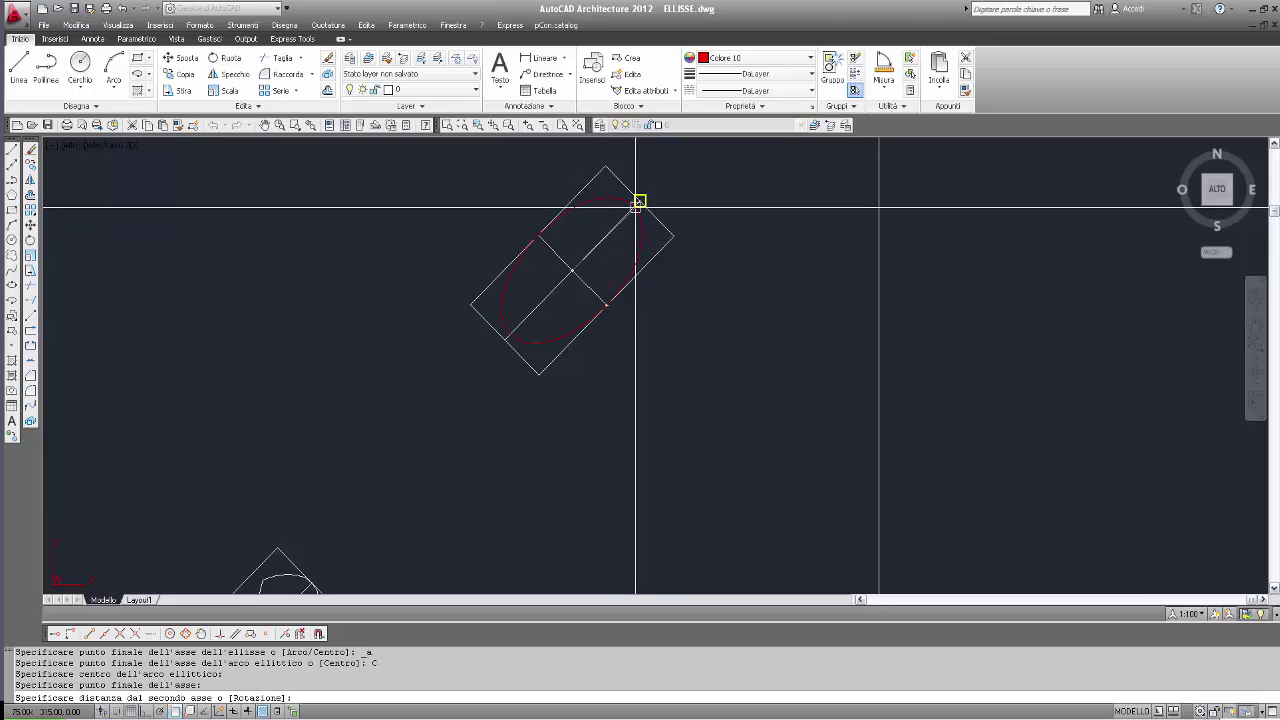
left_click(640, 201)
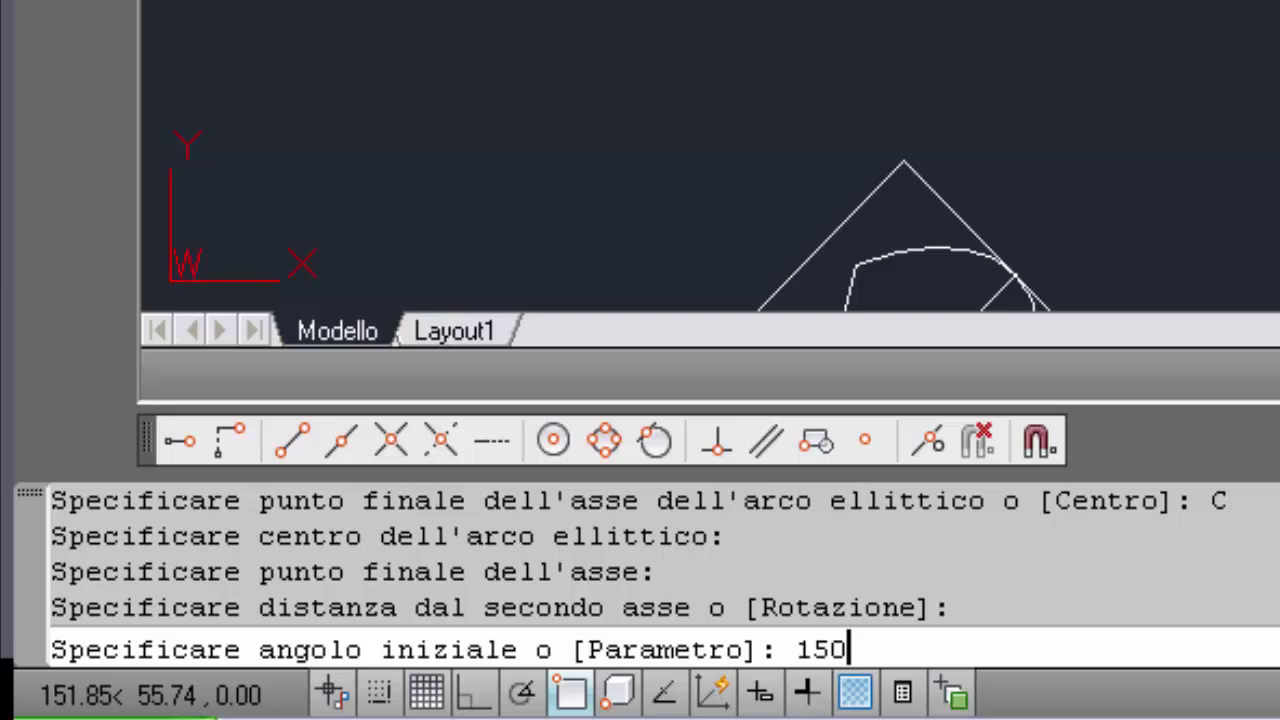
Step: Complete the elliptical arc with a start angle of 150 and an end angle of 30
type("150")
key("Return")
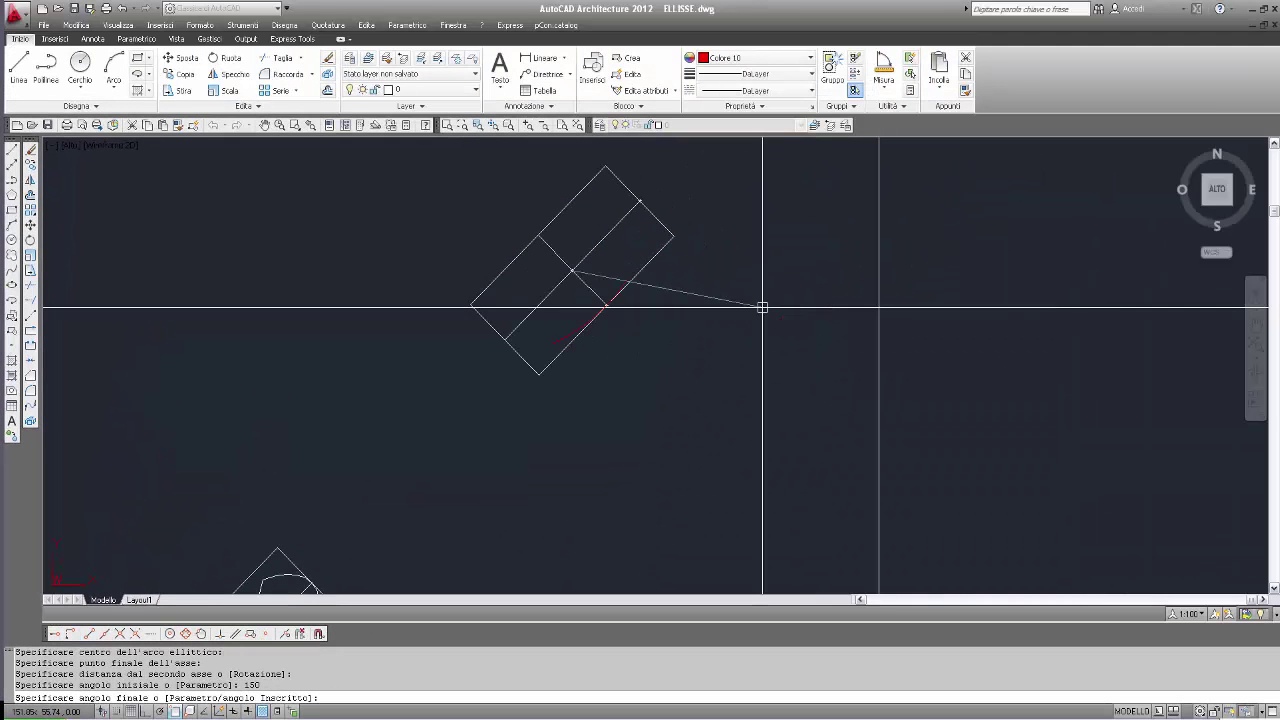
type("30")
key("Return")
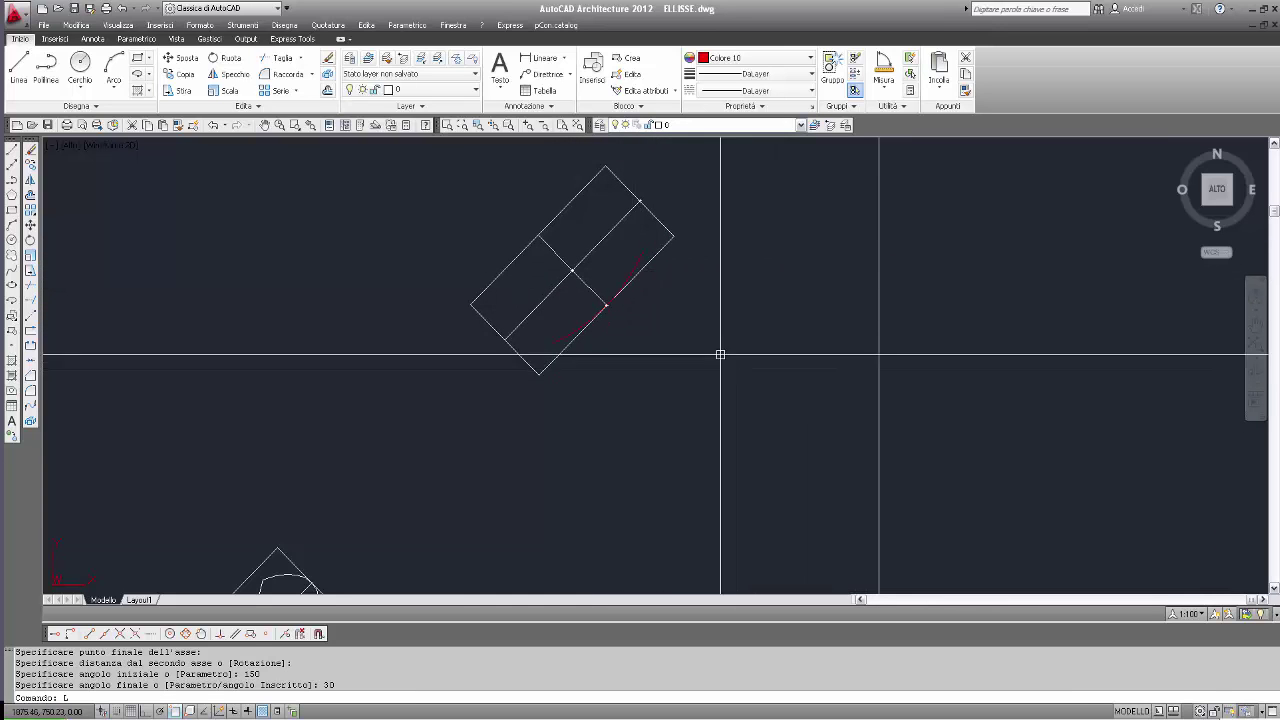
Step: Draw two red lines joining the ellipse centre to the lower and upper endpoints of the new arc
type("L")
key("Return")
left_click(555, 343)
left_click(562, 276)
key("Escape")
key("Return")
left_click(571, 271)
left_click(641, 256)
key("Escape")
key("Return")
key("Escape")
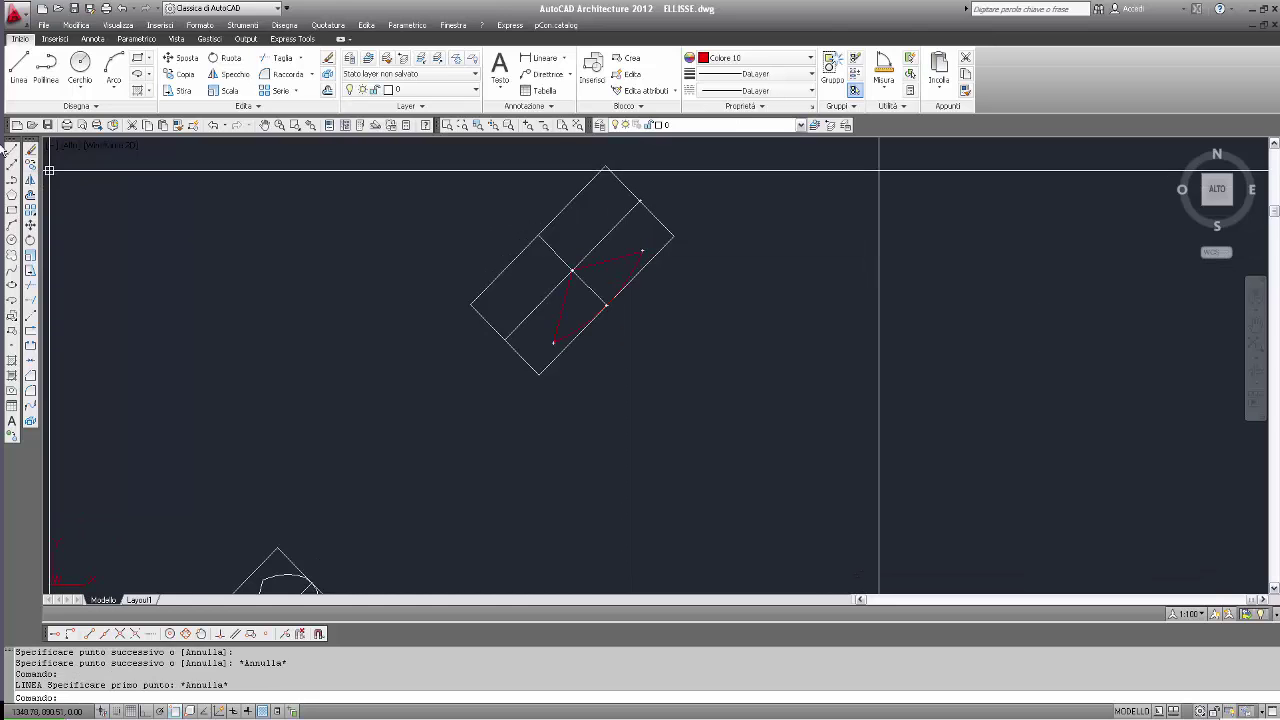
Step: Draw a red line from the ellipse centre to the upper endpoint of the major axis
type("line")
key("Return")
left_click(571, 271)
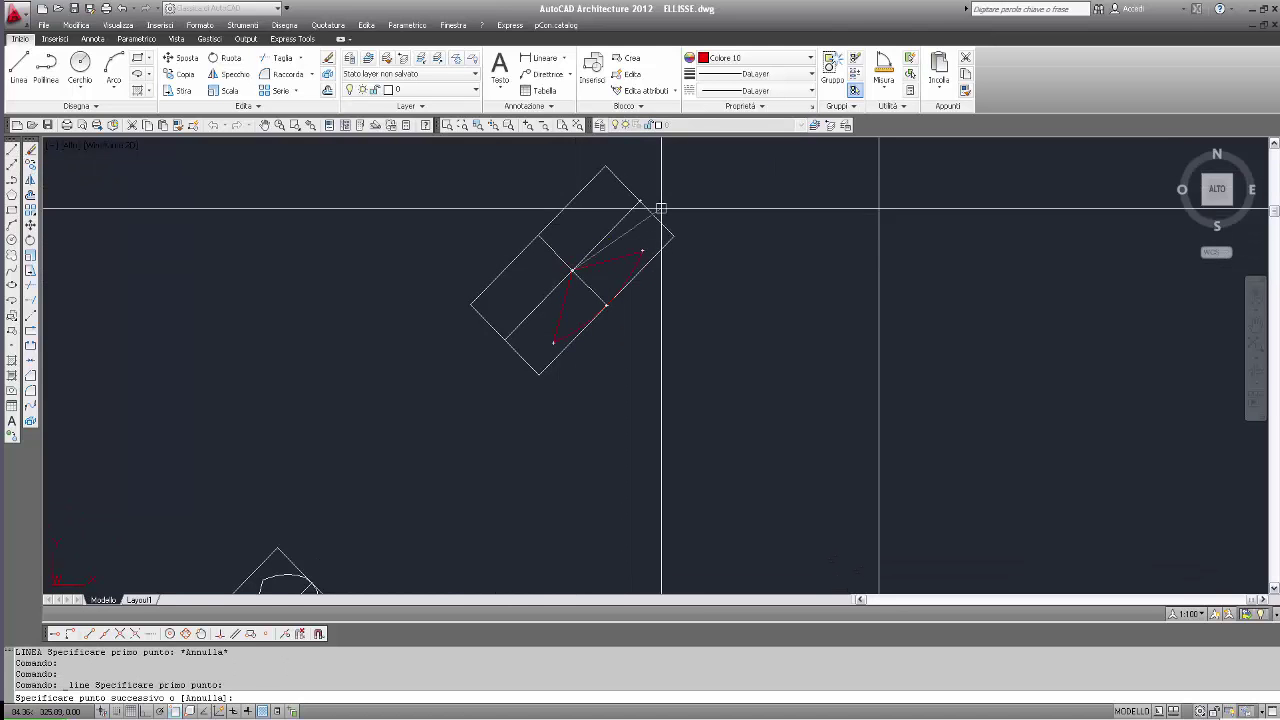
left_click(645, 207)
key("Escape")
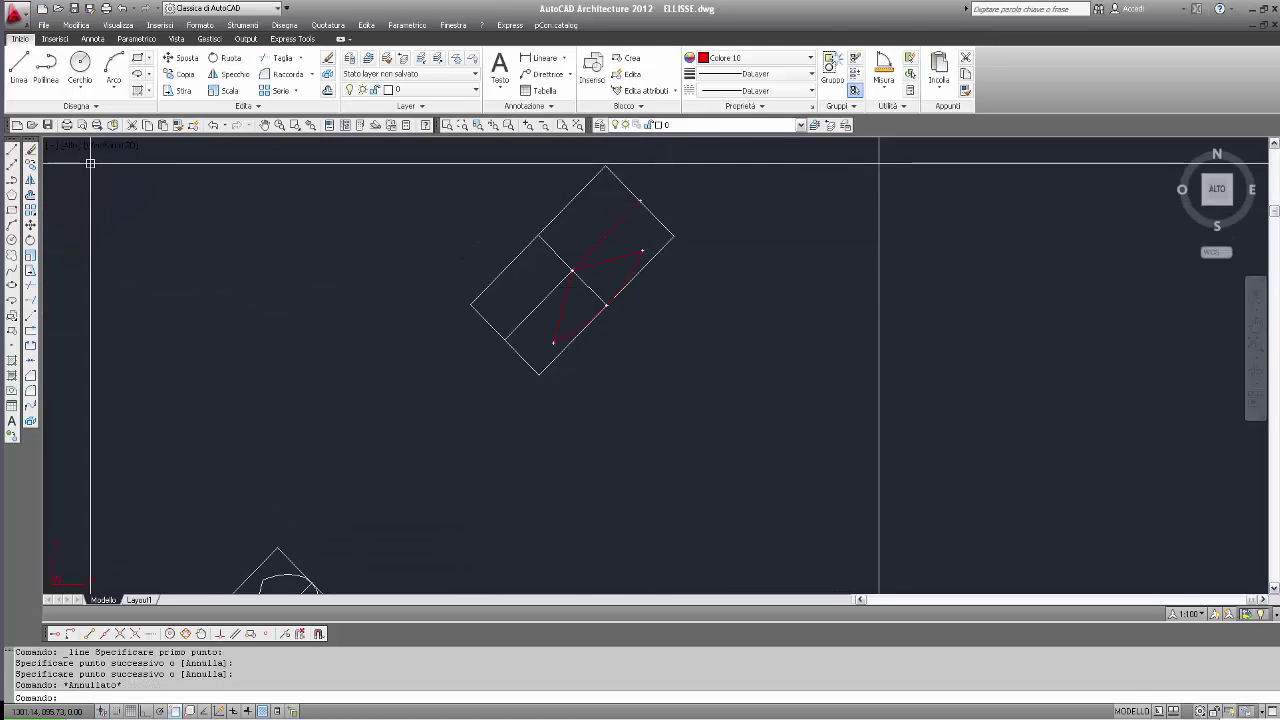
Step: Move the three red lines out of the rectangle to the empty area down and to its right
left_click(30, 225)
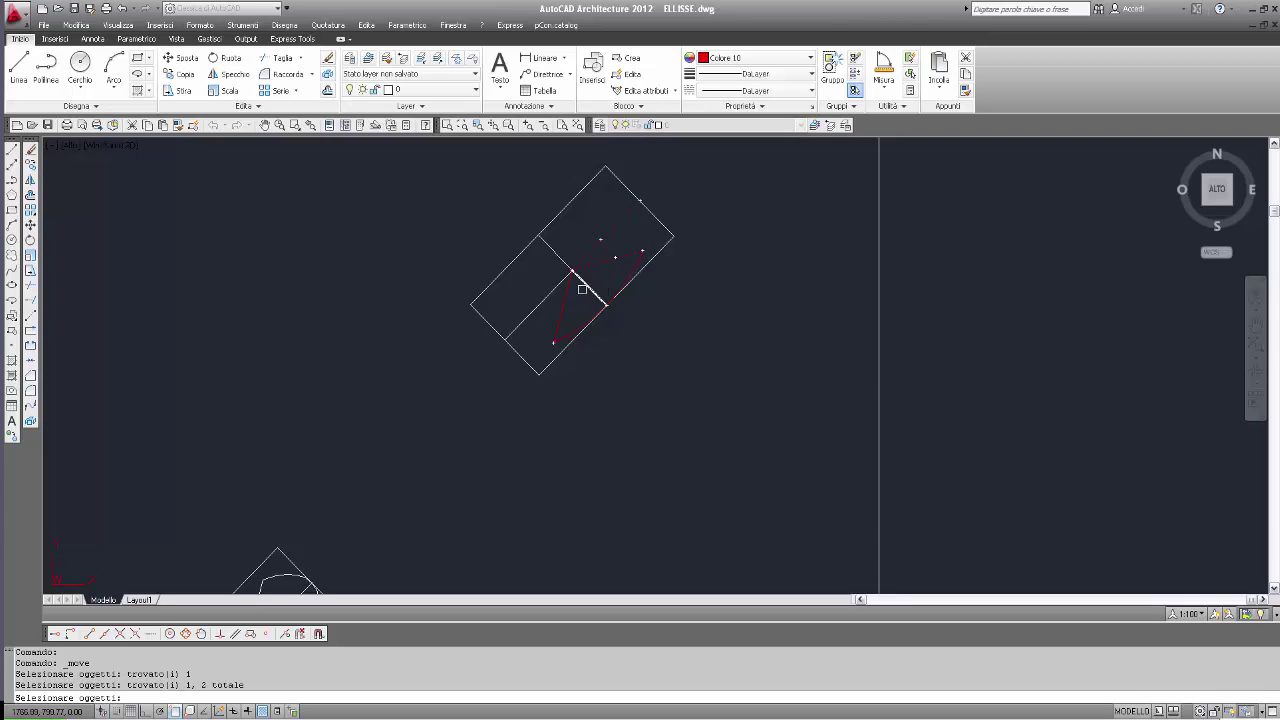
key("Return")
left_click(586, 306)
key("Escape")
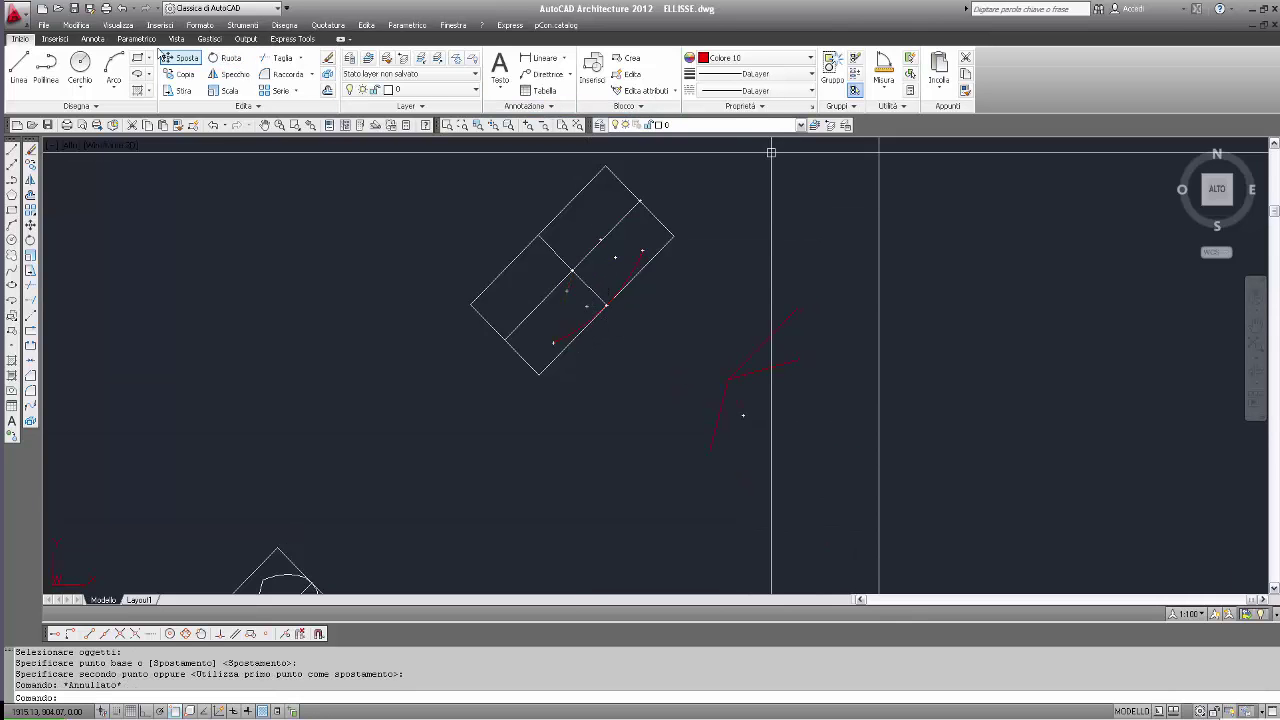
Step: Add an angular dimension between the red major-axis line and the lower red line, with its arc well outside the lines
left_click(97, 39)
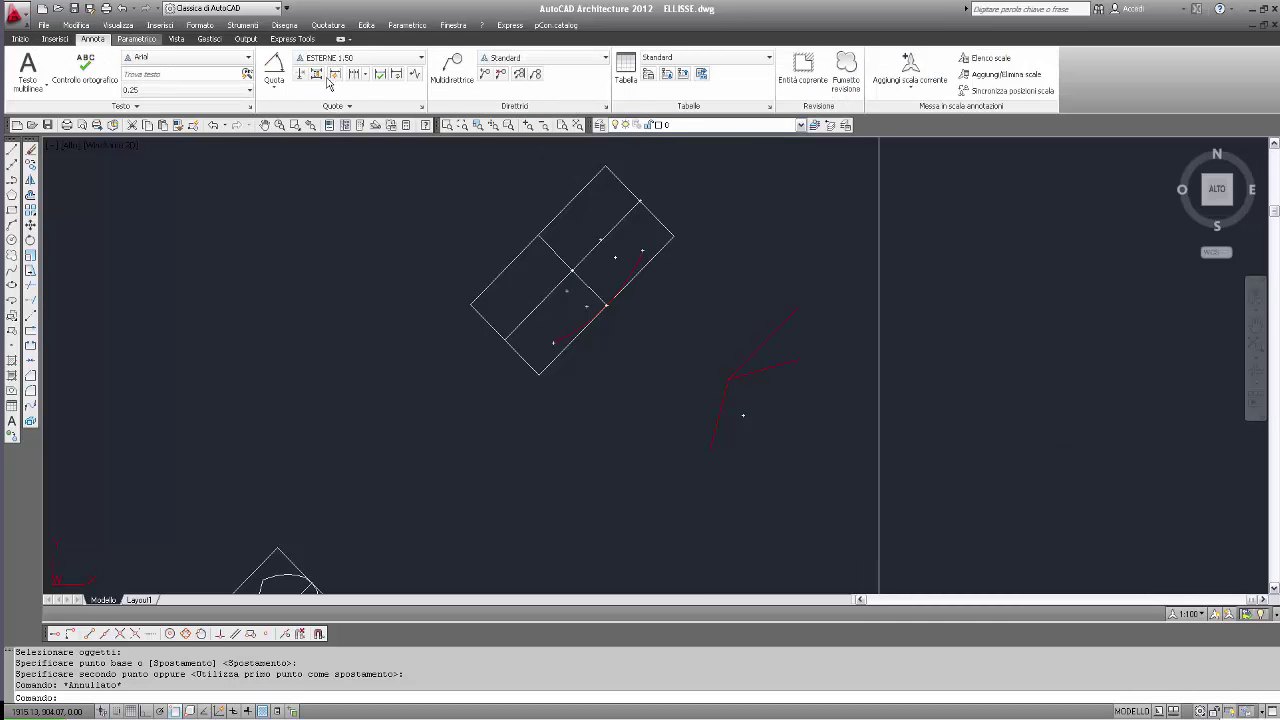
left_click(275, 68)
left_click(791, 317)
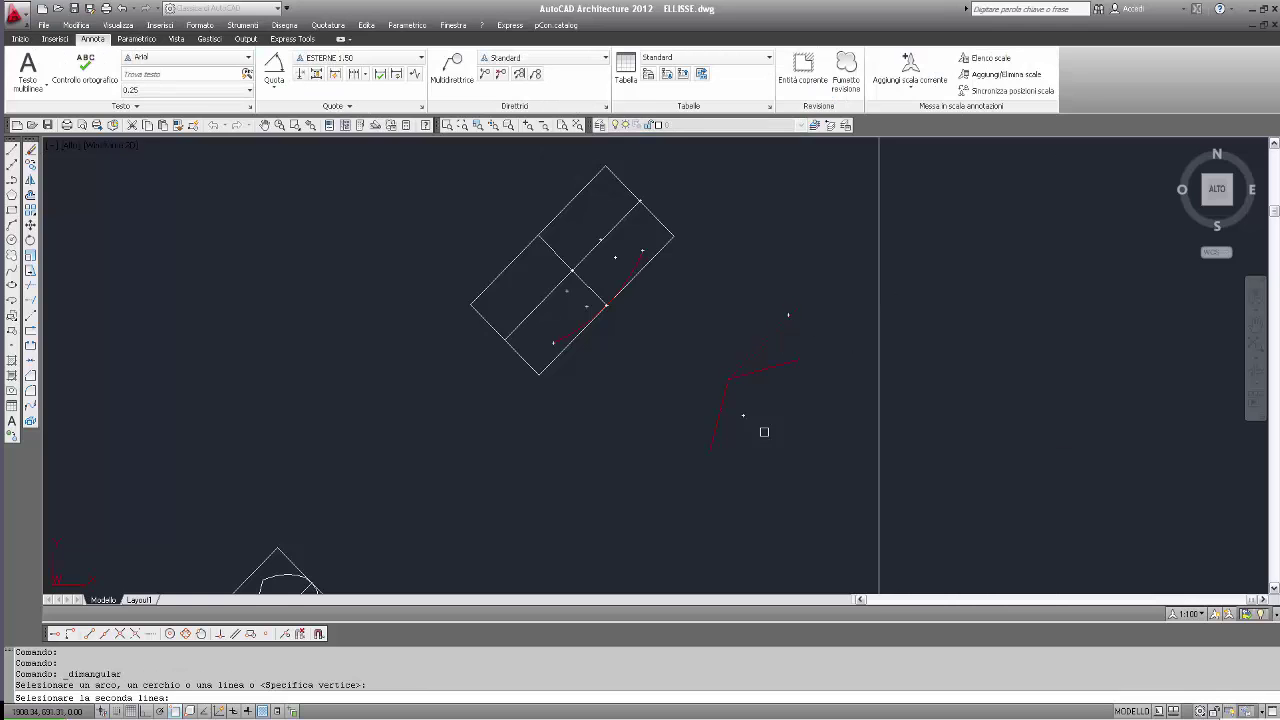
left_click(719, 412)
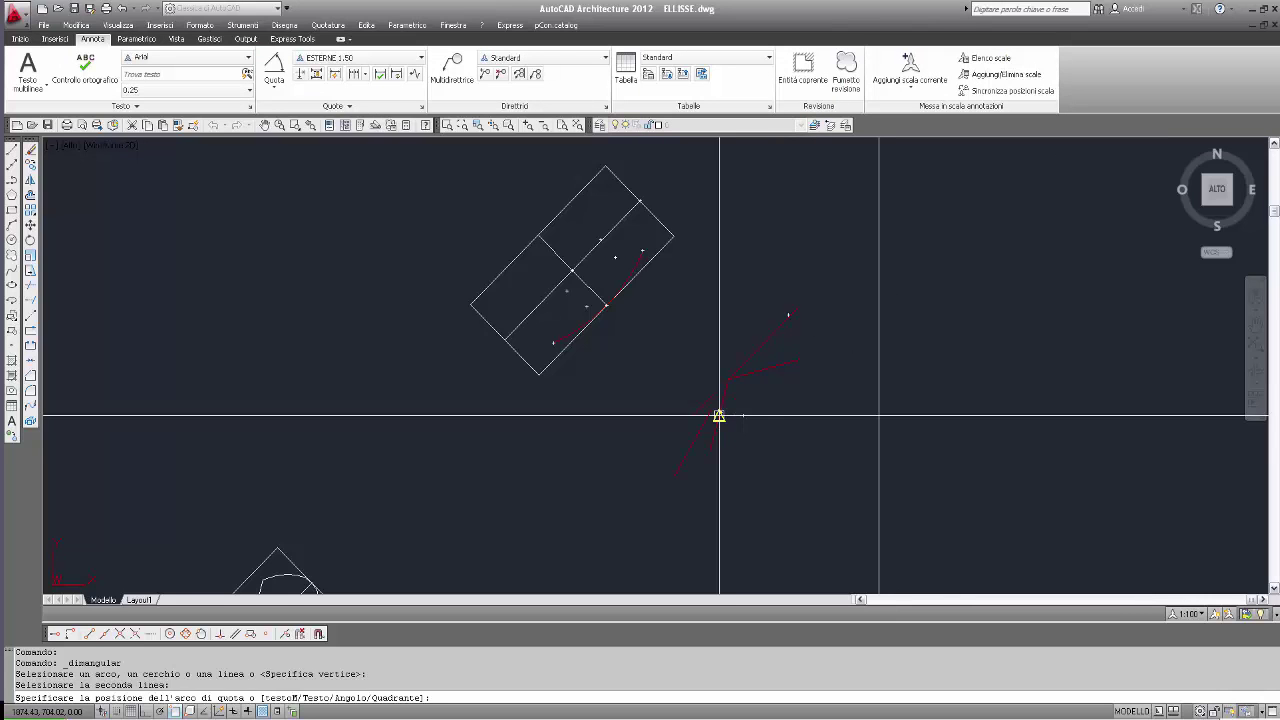
left_click(862, 491)
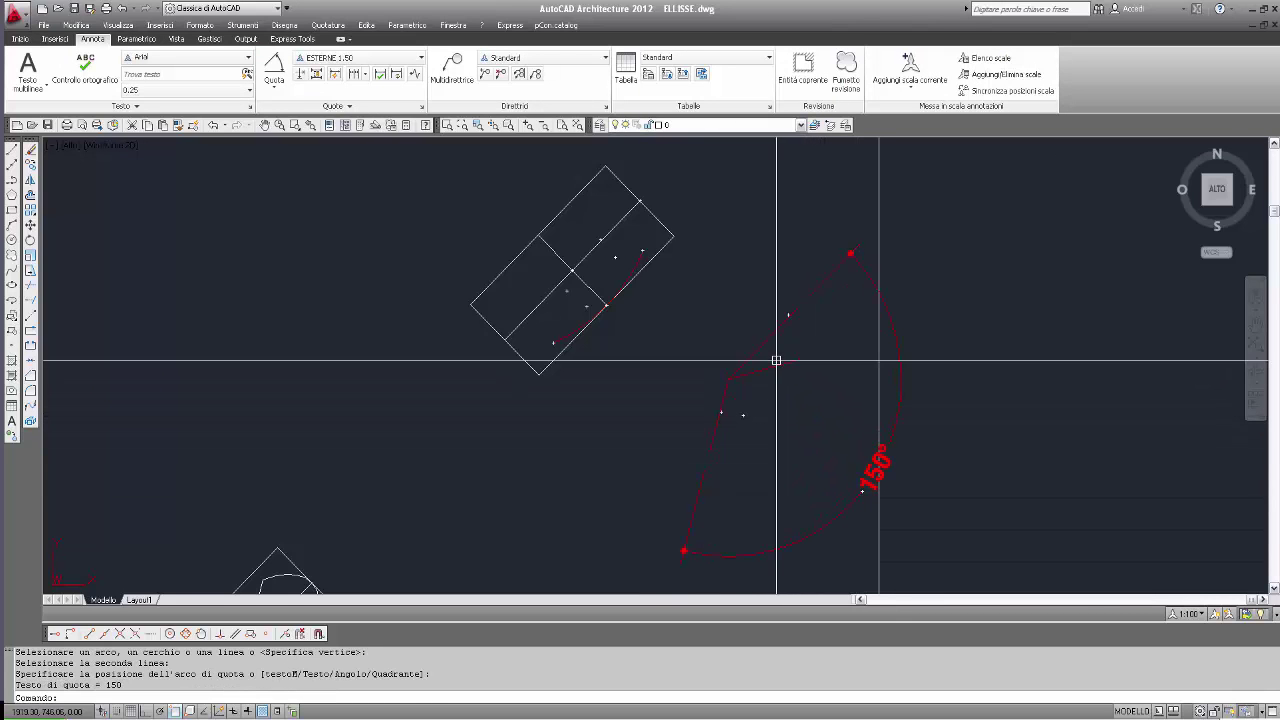
Step: Add an angular dimension between the red major-axis line and the adjacent red line, inside the larger dimension
left_click(275, 68)
left_click(751, 354)
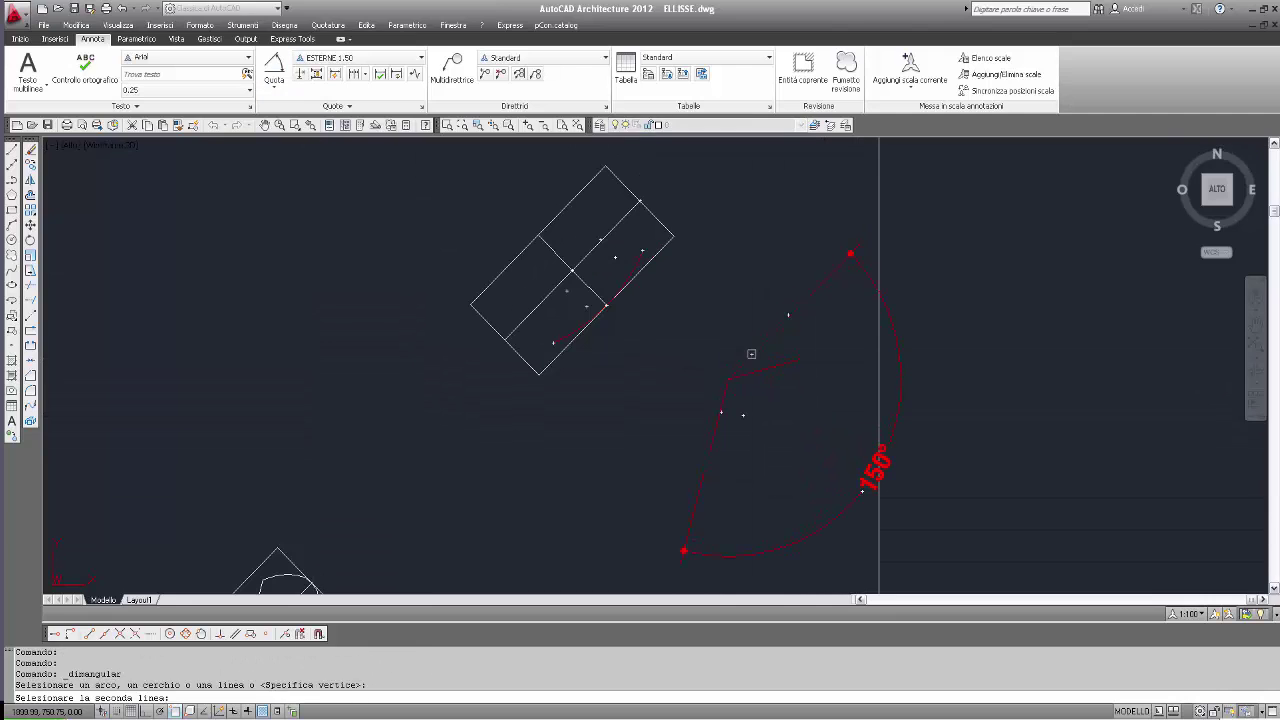
left_click(764, 367)
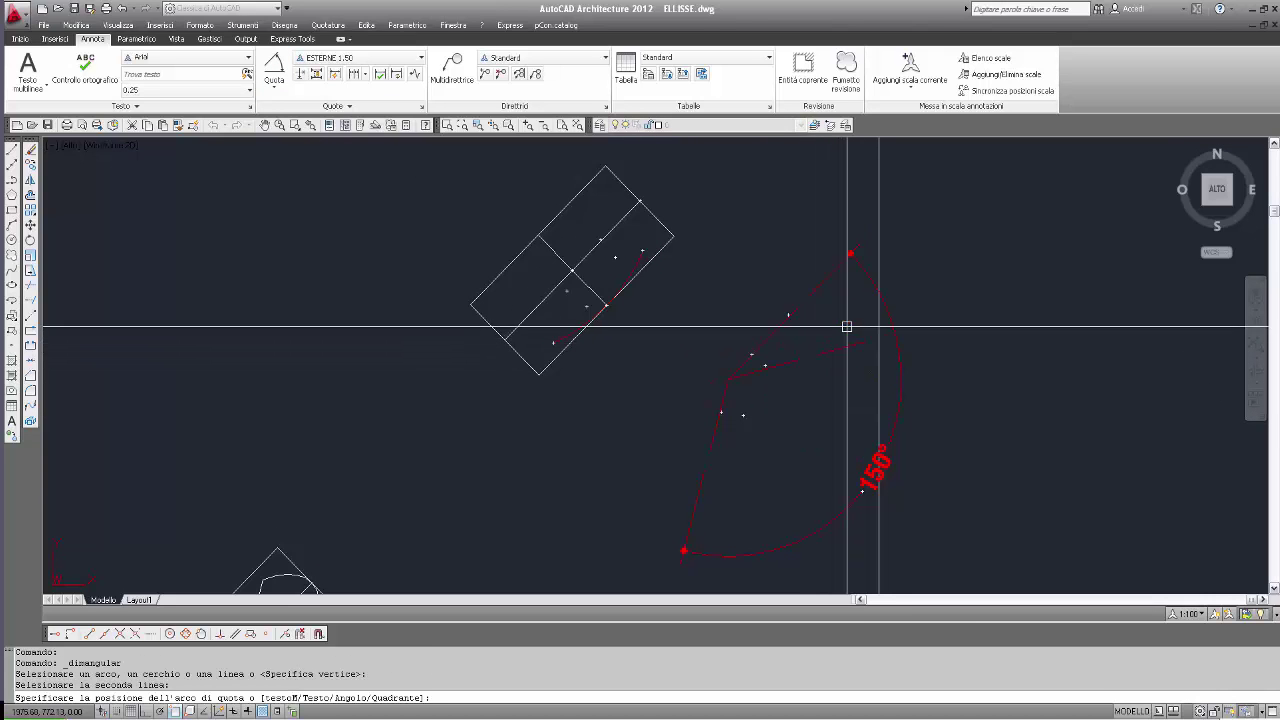
left_click(847, 320)
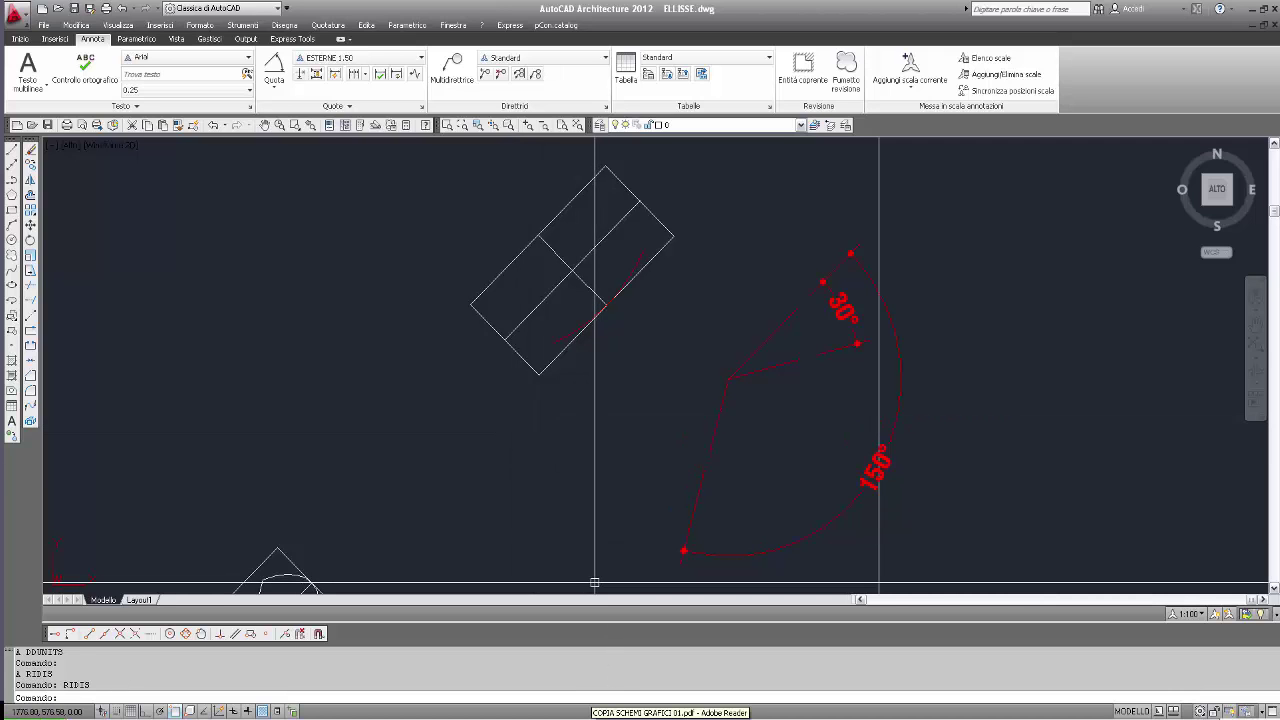
Step: Switch to Adobe Reader to examine the elliptical arc scheme with counterclockwise angles, and return to AutoCAD
key("alt+Tab")
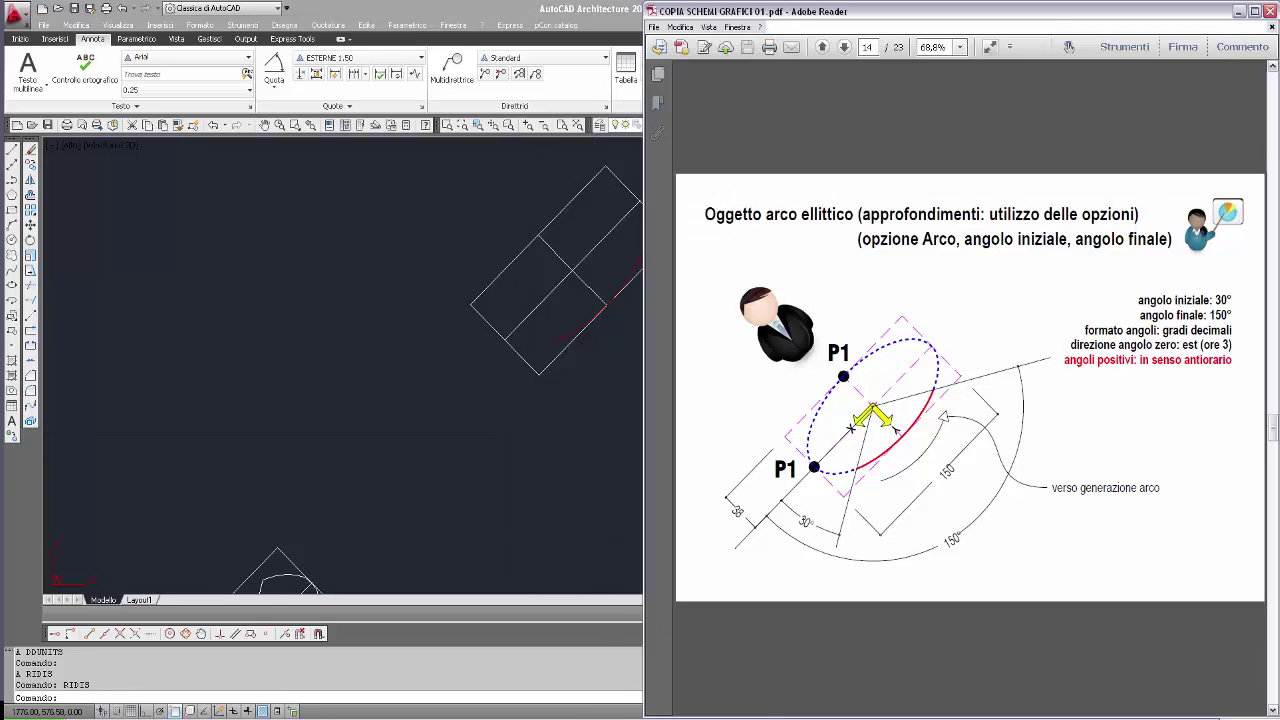
key("alt+Tab")
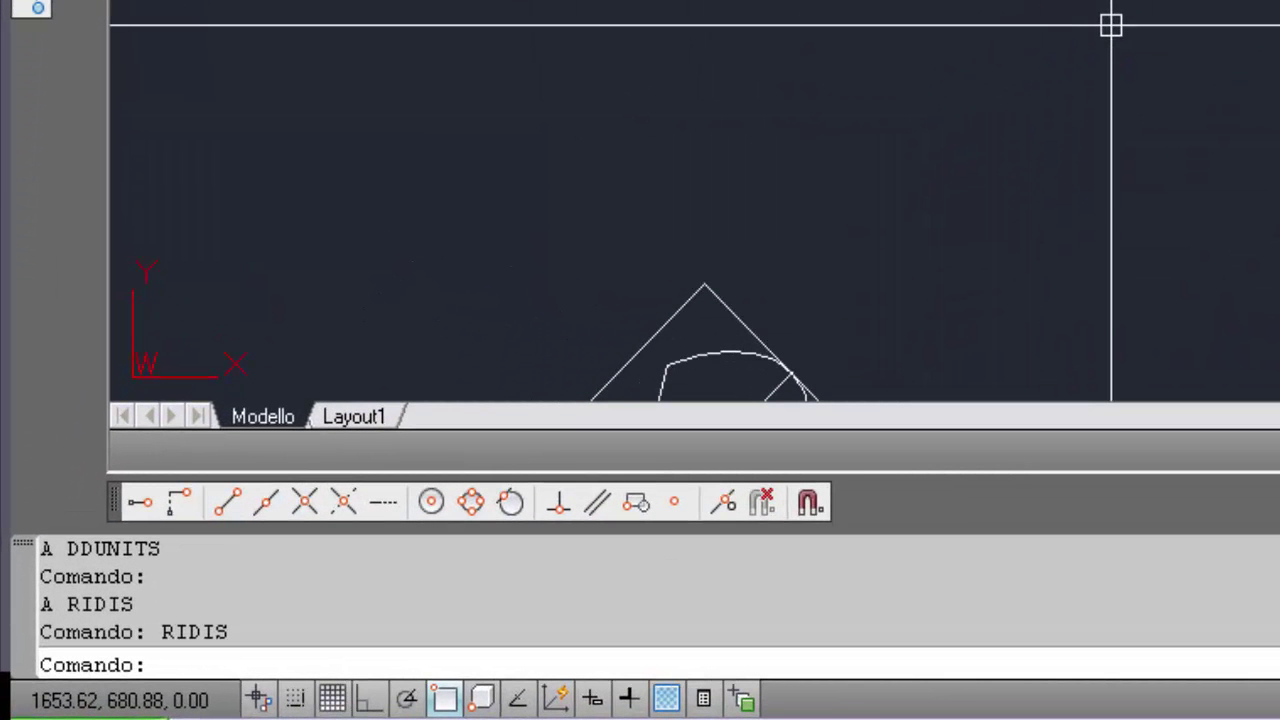
Step: Turn off clockwise angle measurement in the drawing units using DDUNITS, so that positive angles run counterclockwise
type("DUNIT")
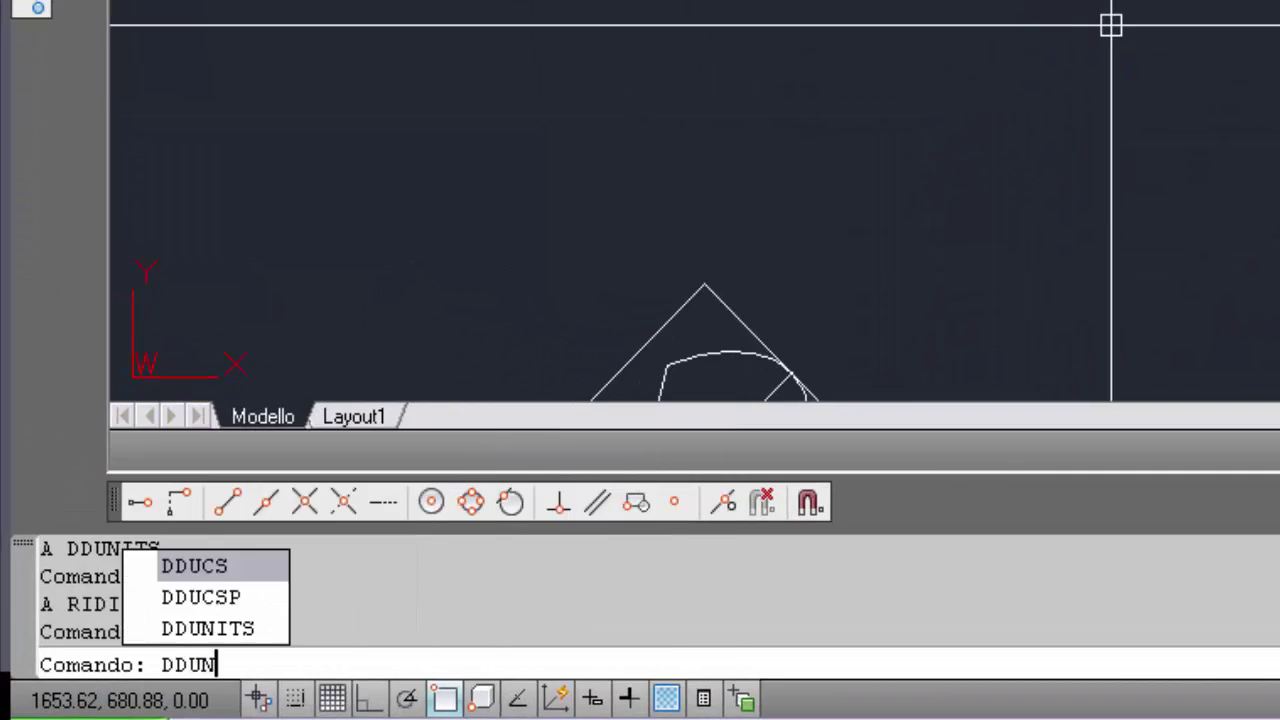
type("S")
key("Return")
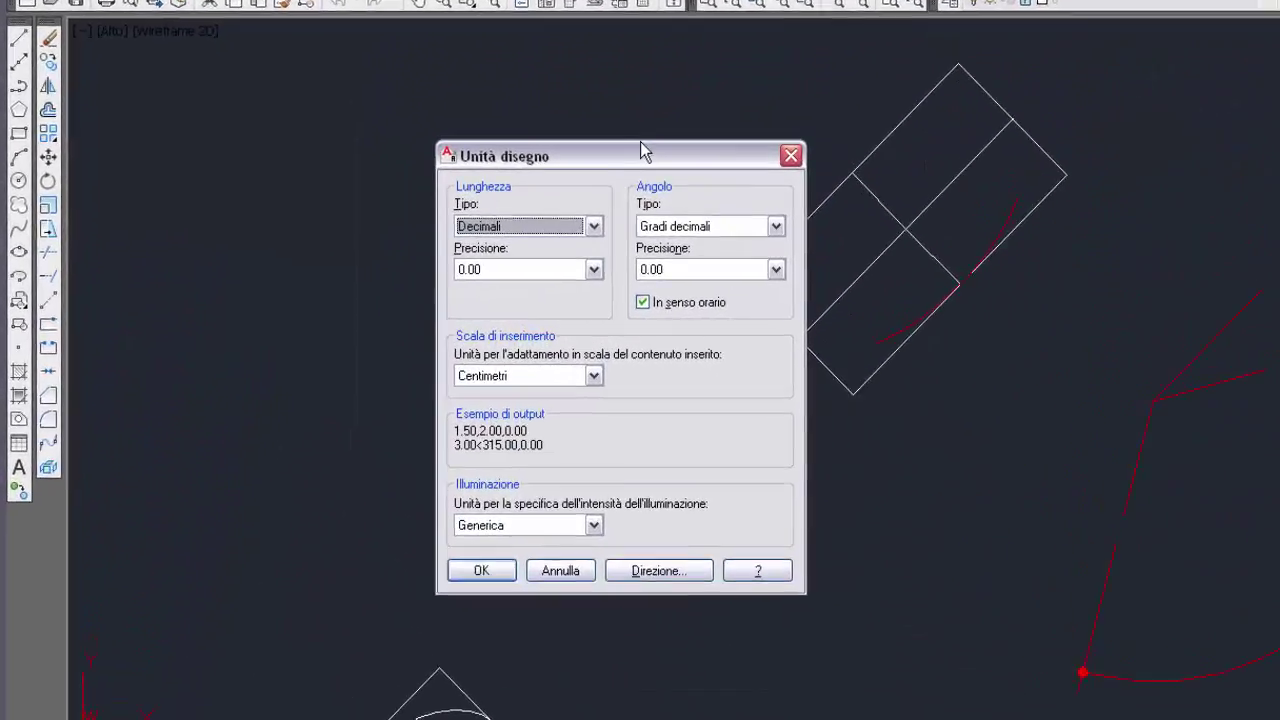
left_click_drag(406, 220, 225, 187)
left_click_drag(437, 56, 436, 55)
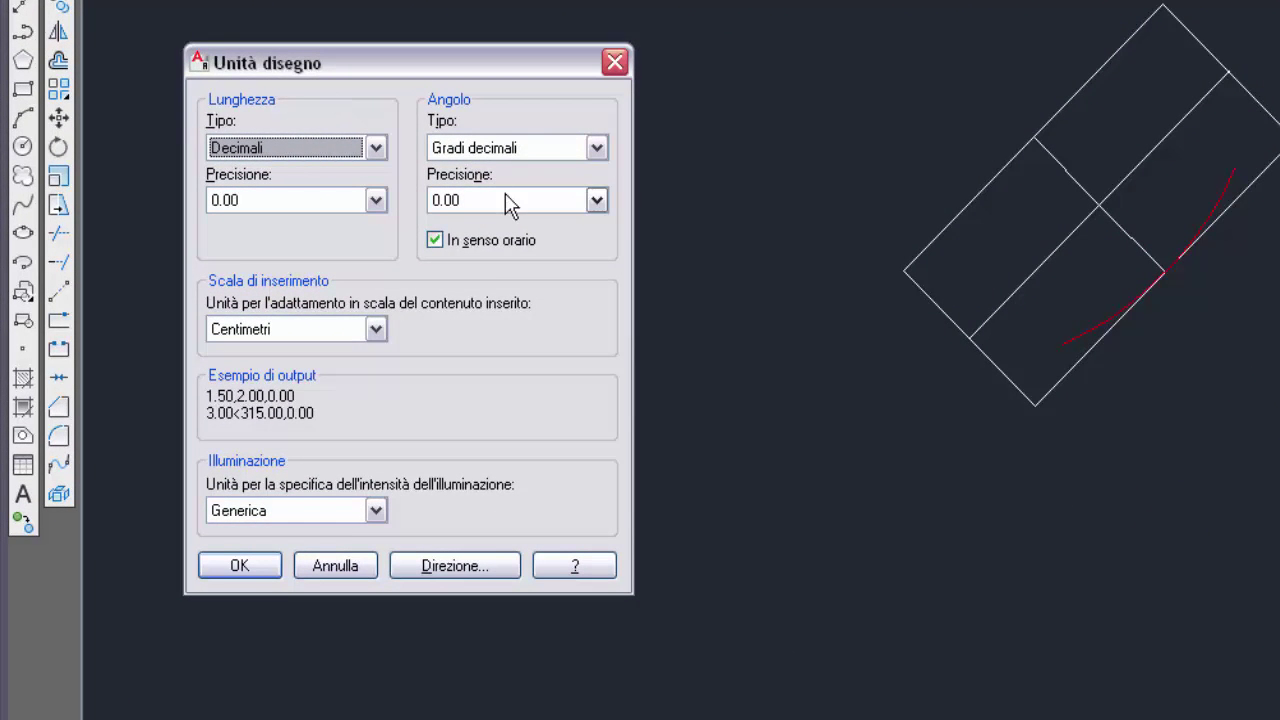
mouse_move(477, 250)
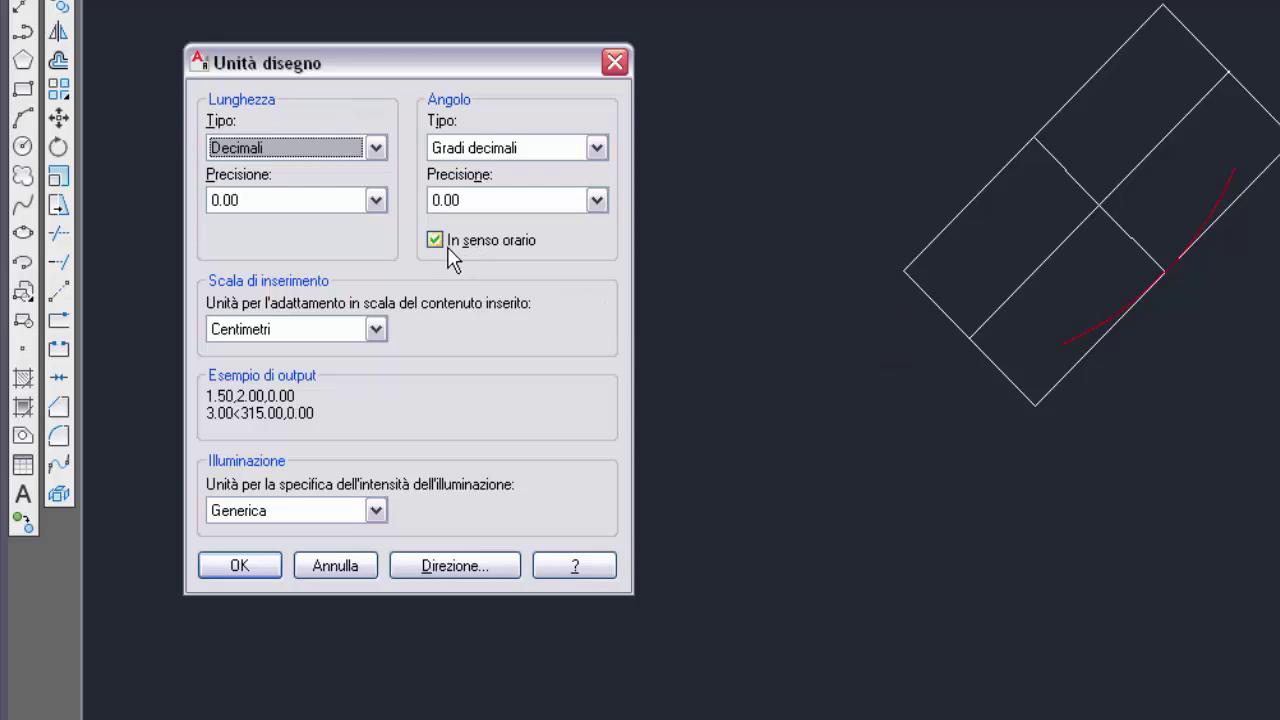
left_click(437, 241)
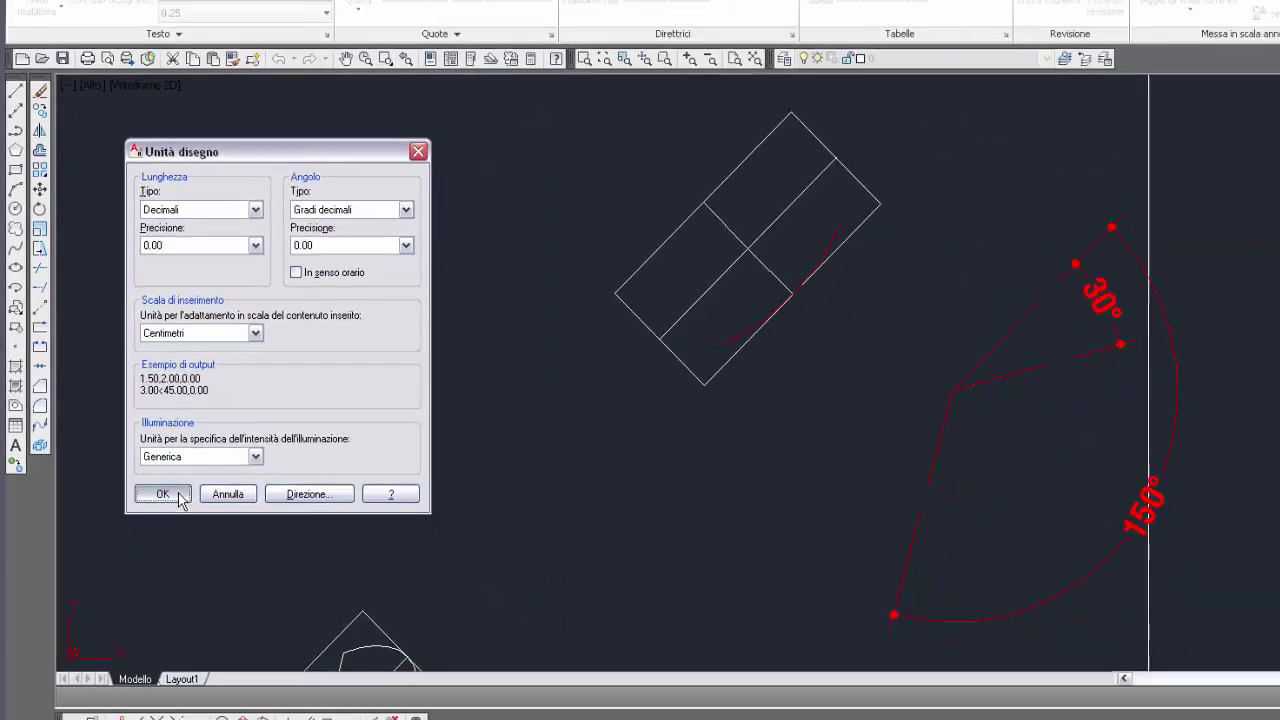
left_click(240, 565)
Step: Copy the white tilted rectangle with its axis lines, without the red arc, to the empty area on its left
scroll(491, 351, "up", 4)
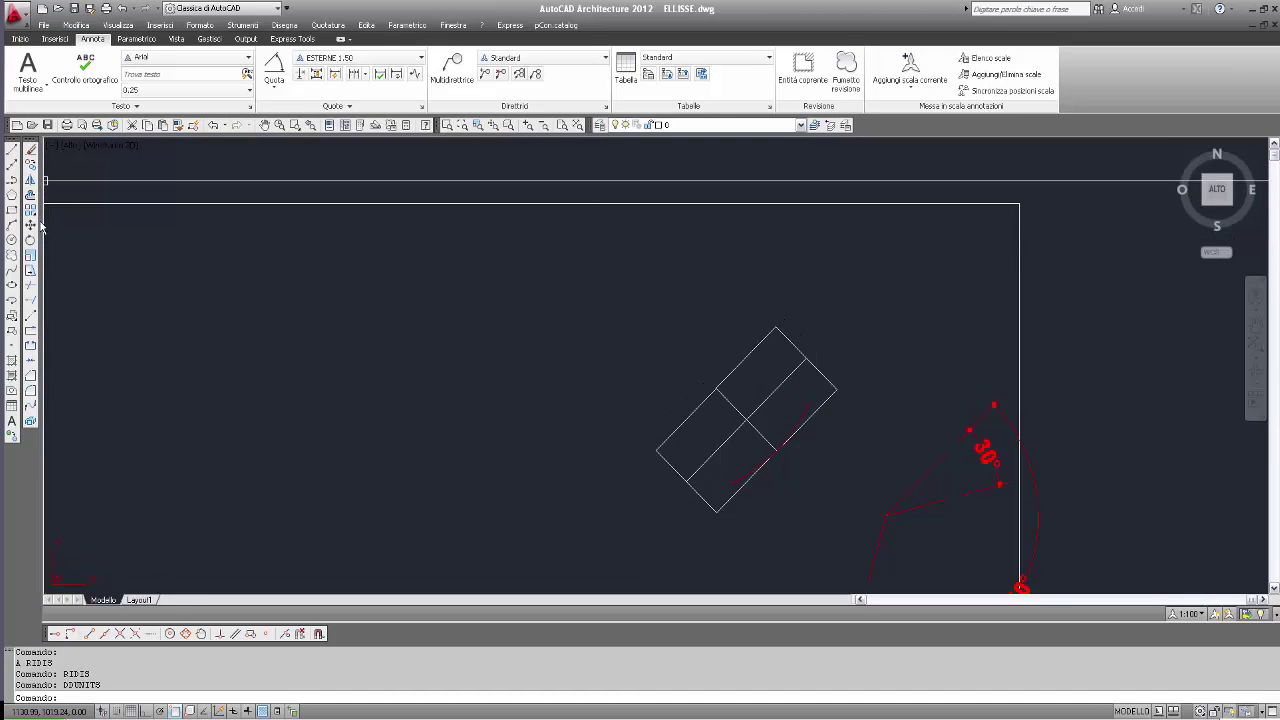
left_click(31, 165)
left_click(725, 401)
left_click(763, 401)
left_click(798, 348)
left_click(727, 436)
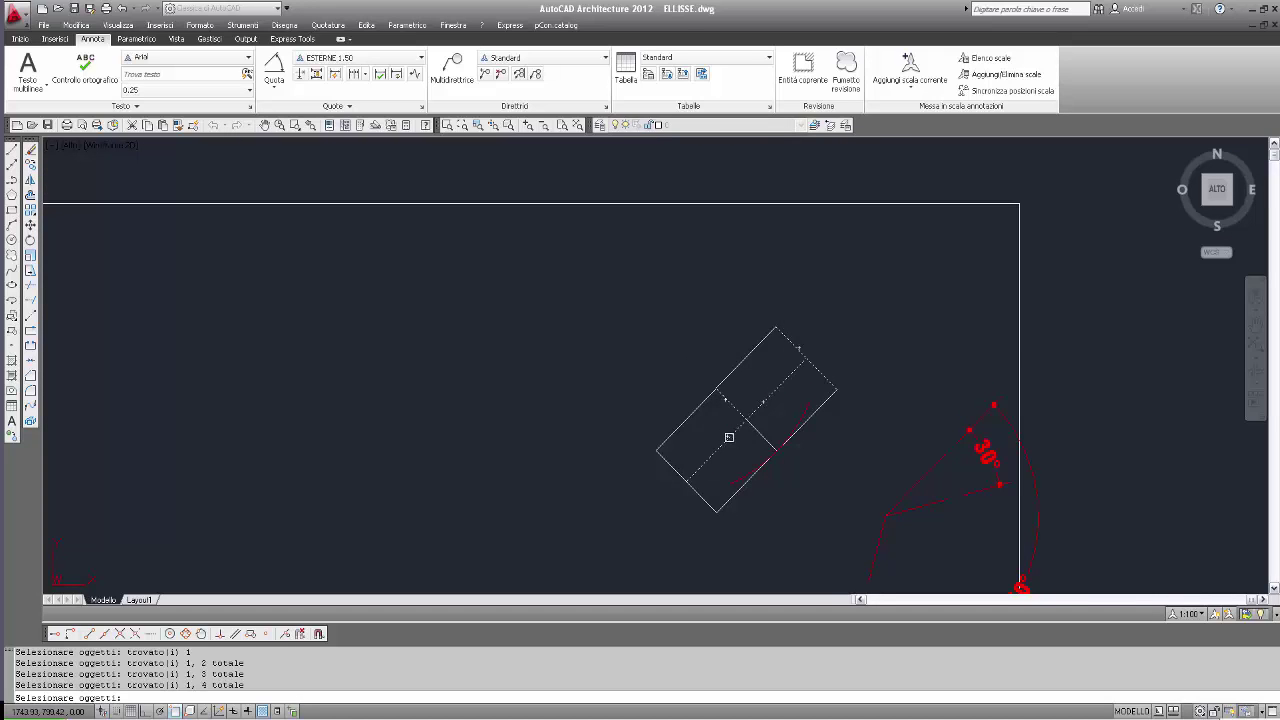
left_click(815, 418)
left_click(672, 435)
key("Return")
left_click(711, 427)
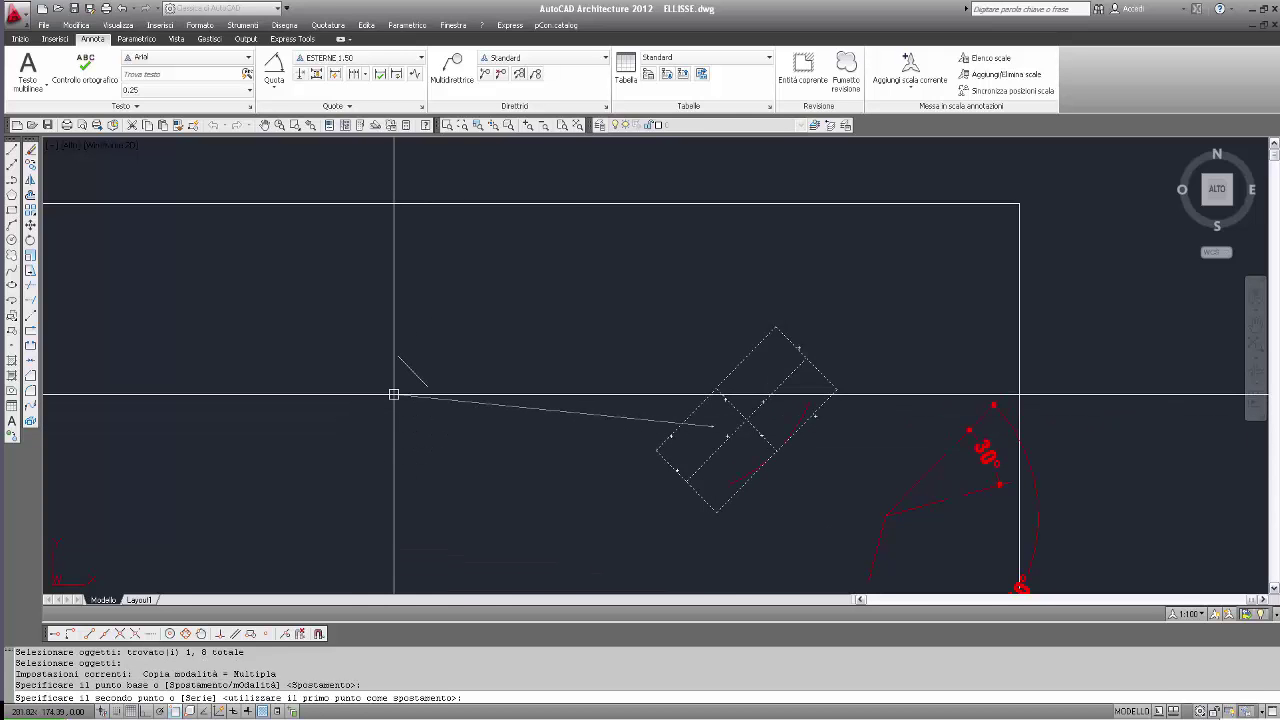
left_click(393, 394)
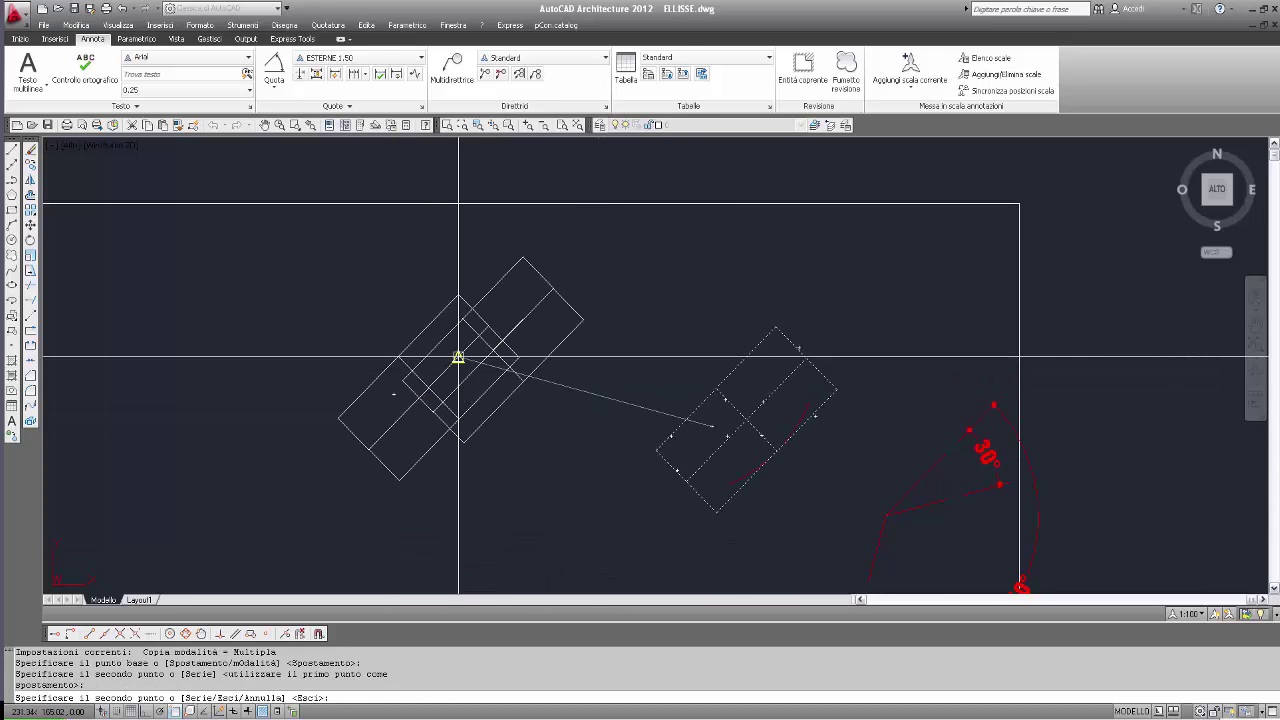
key("Escape")
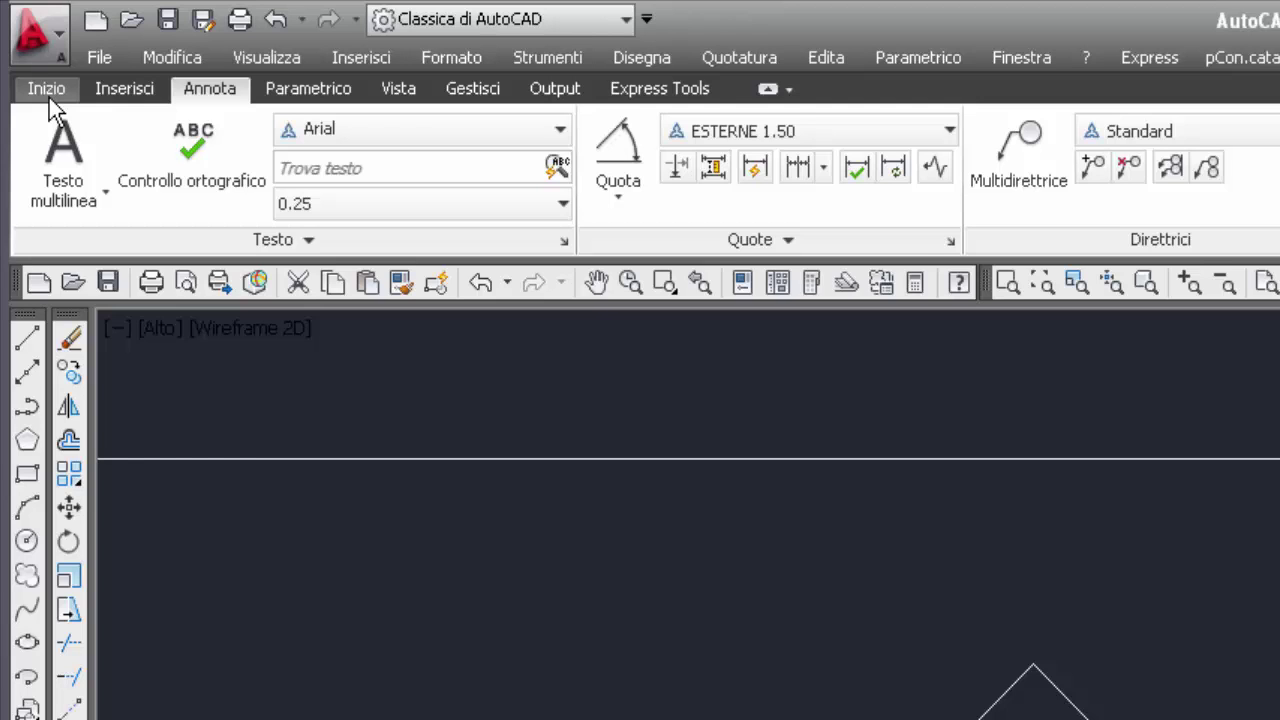
Step: Draw an elliptical arc in the copied rectangle from its lower to upper major-axis endpoint, with start angle 30 and end angle 150
left_click(48, 96)
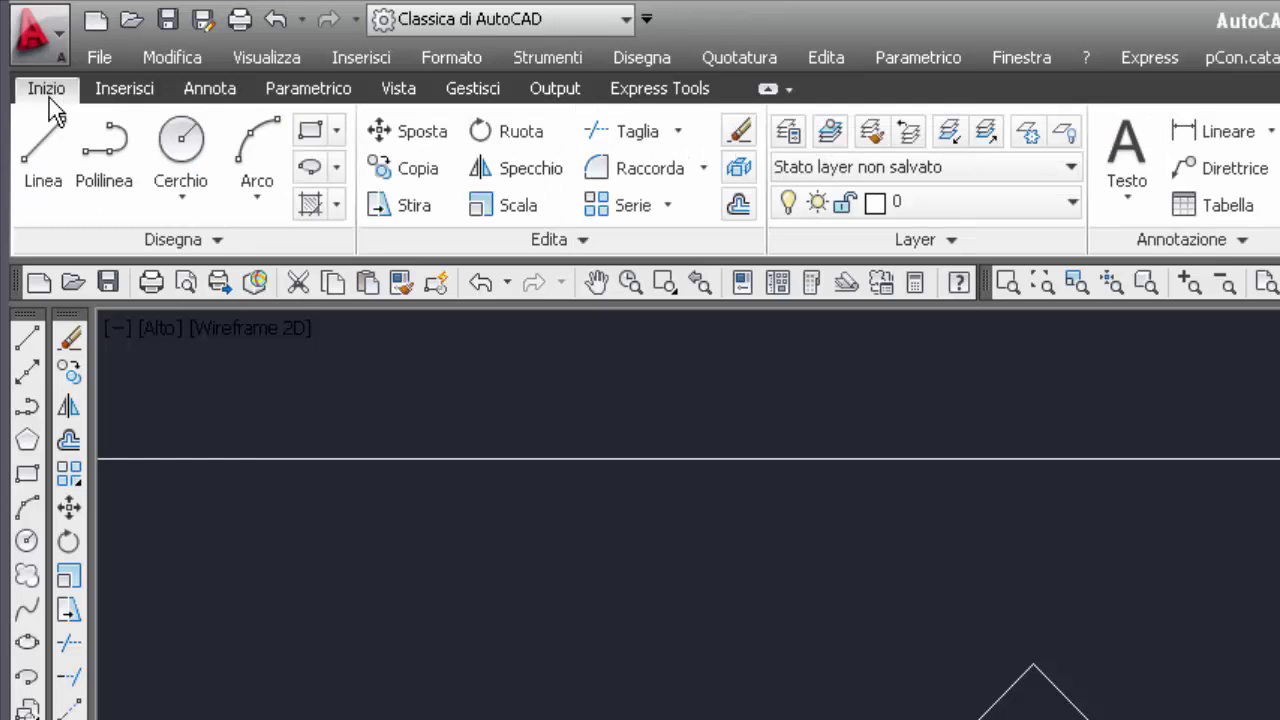
left_click(339, 170)
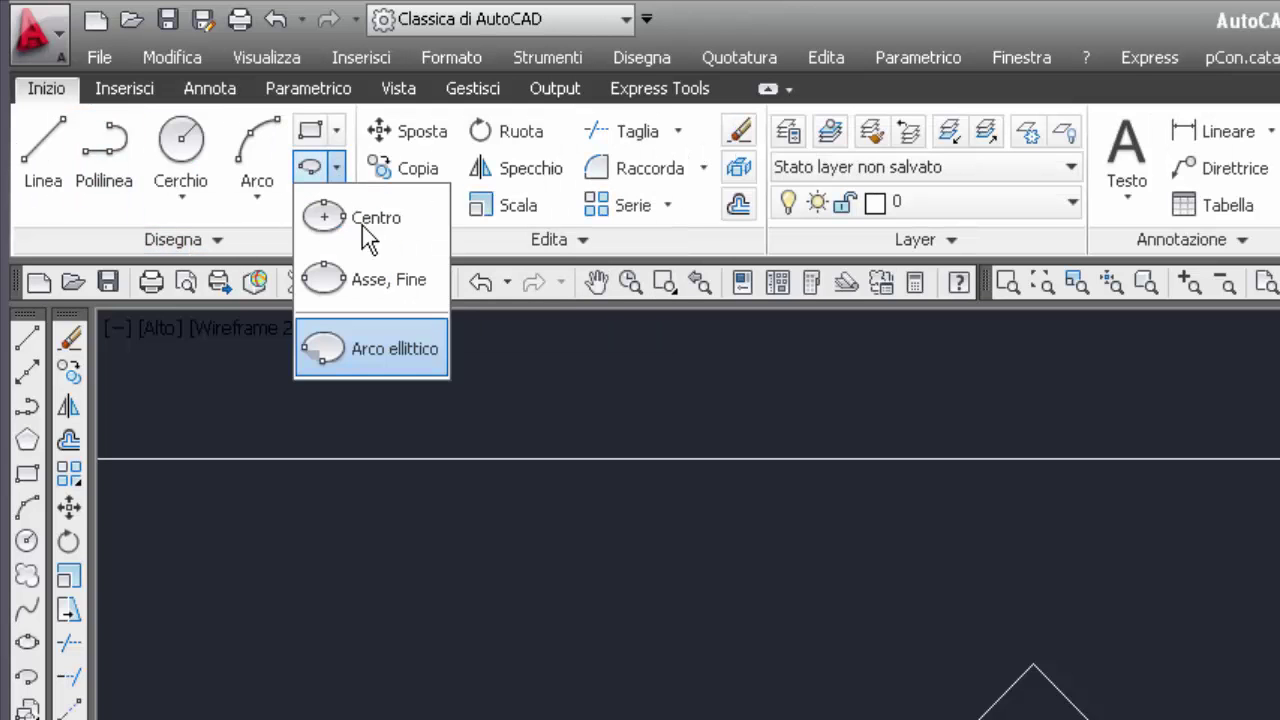
left_click(383, 366)
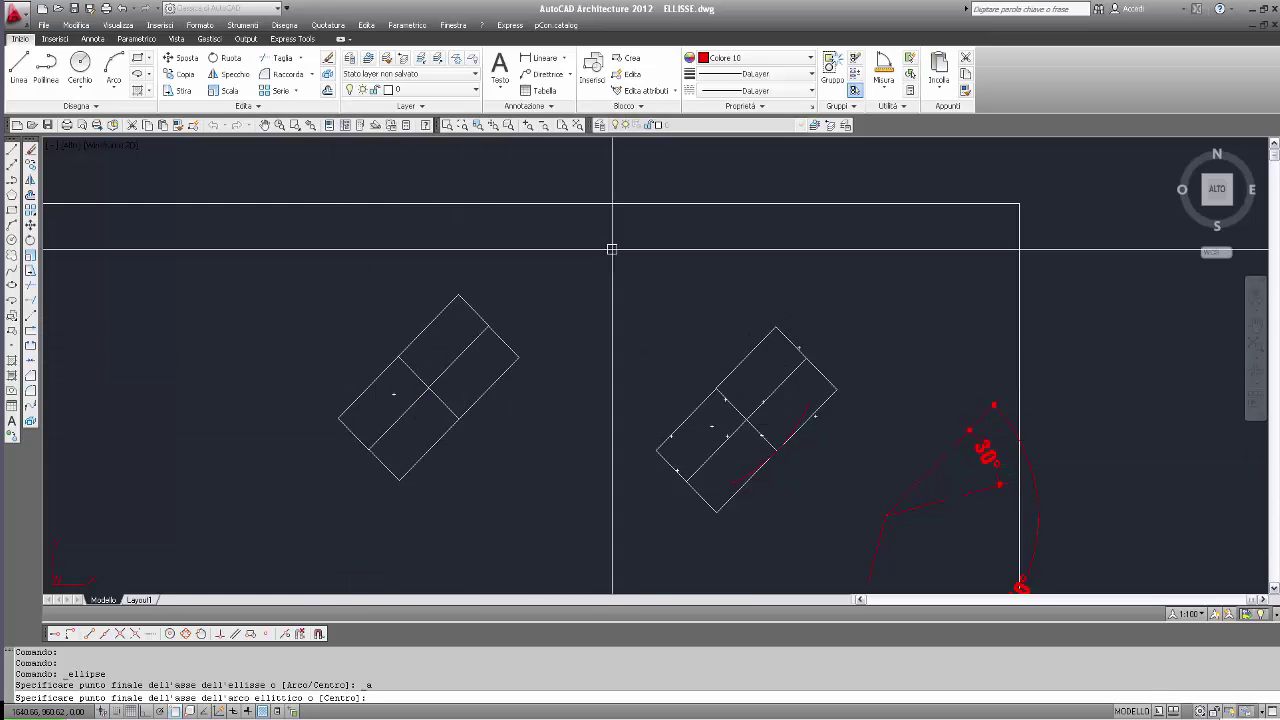
left_click(371, 445)
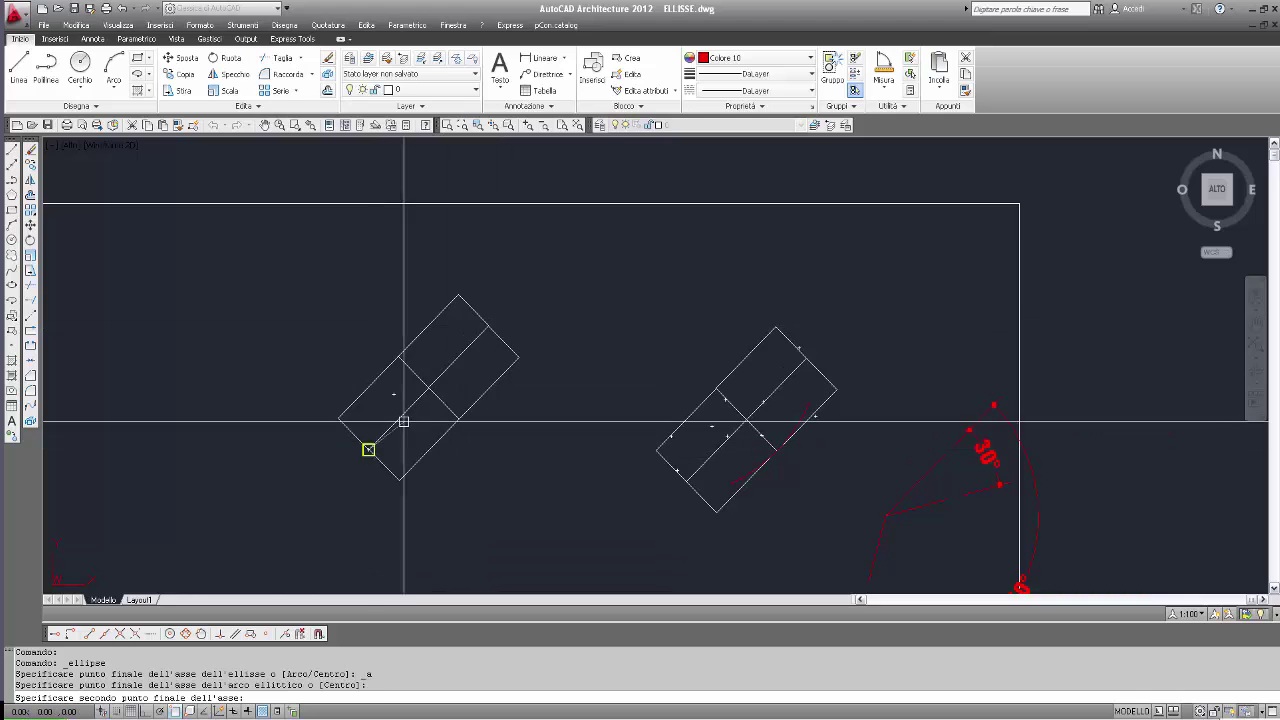
left_click(488, 327)
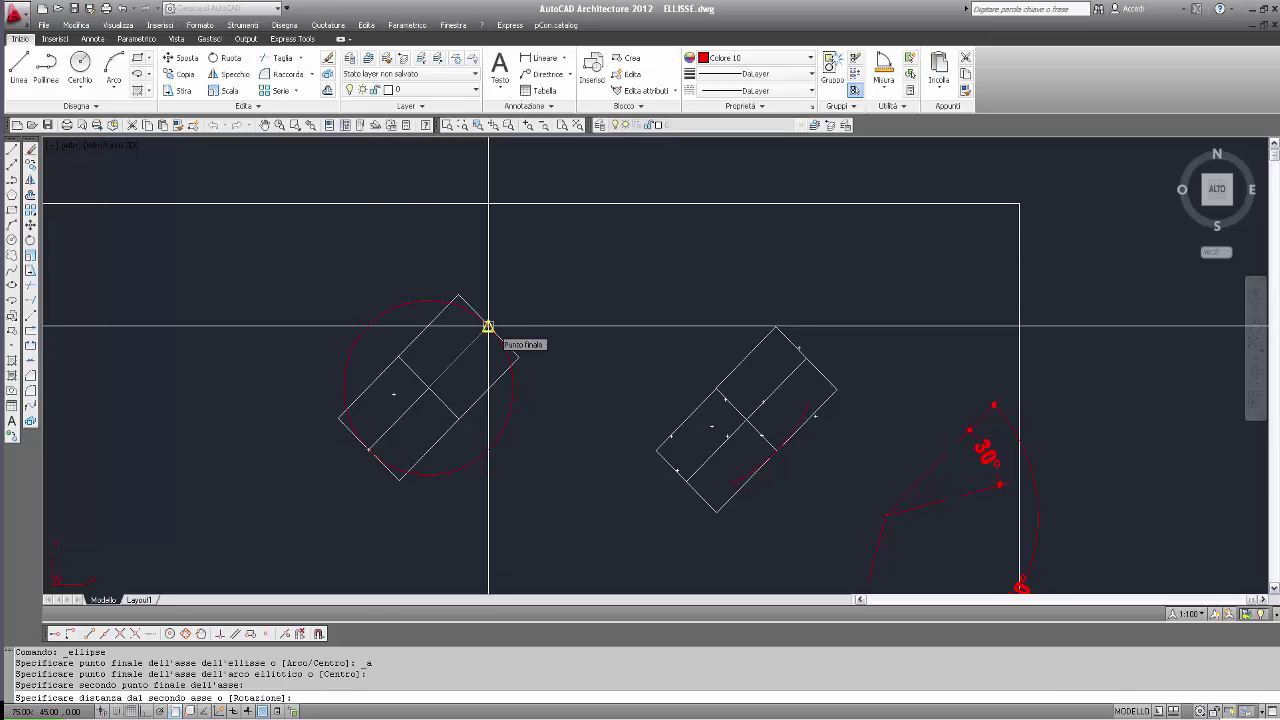
left_click(398, 356)
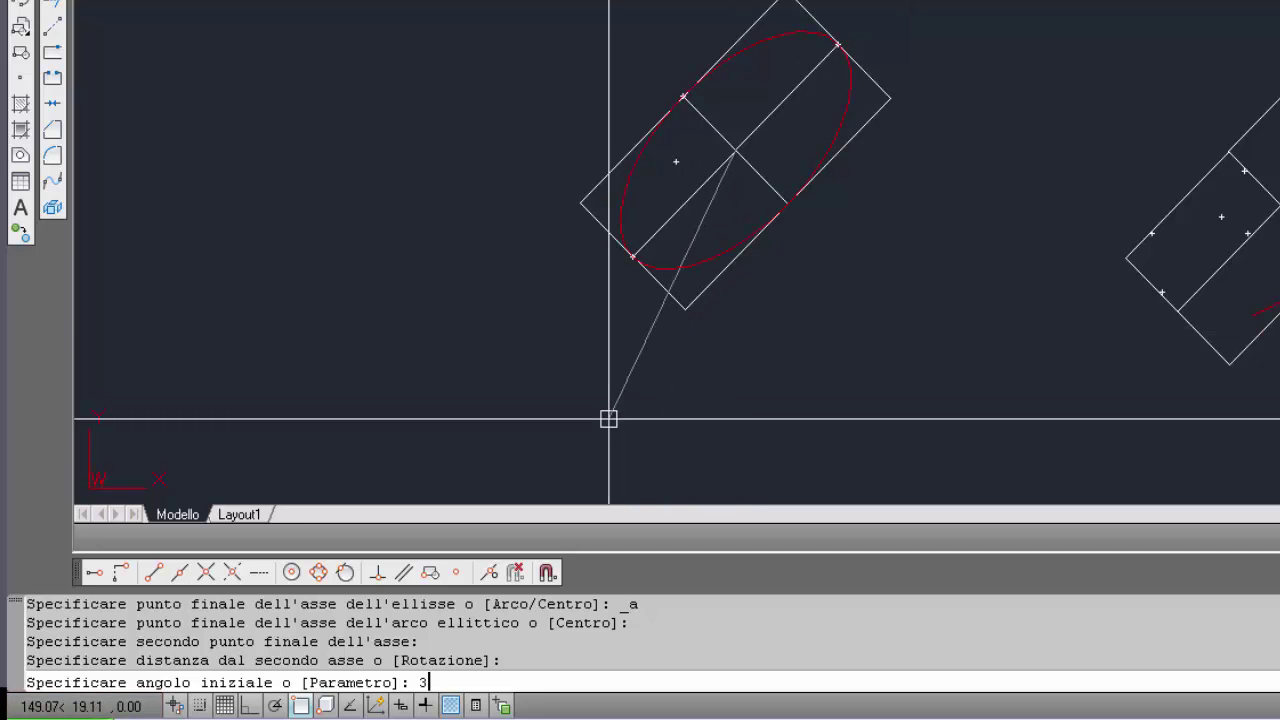
key("Return")
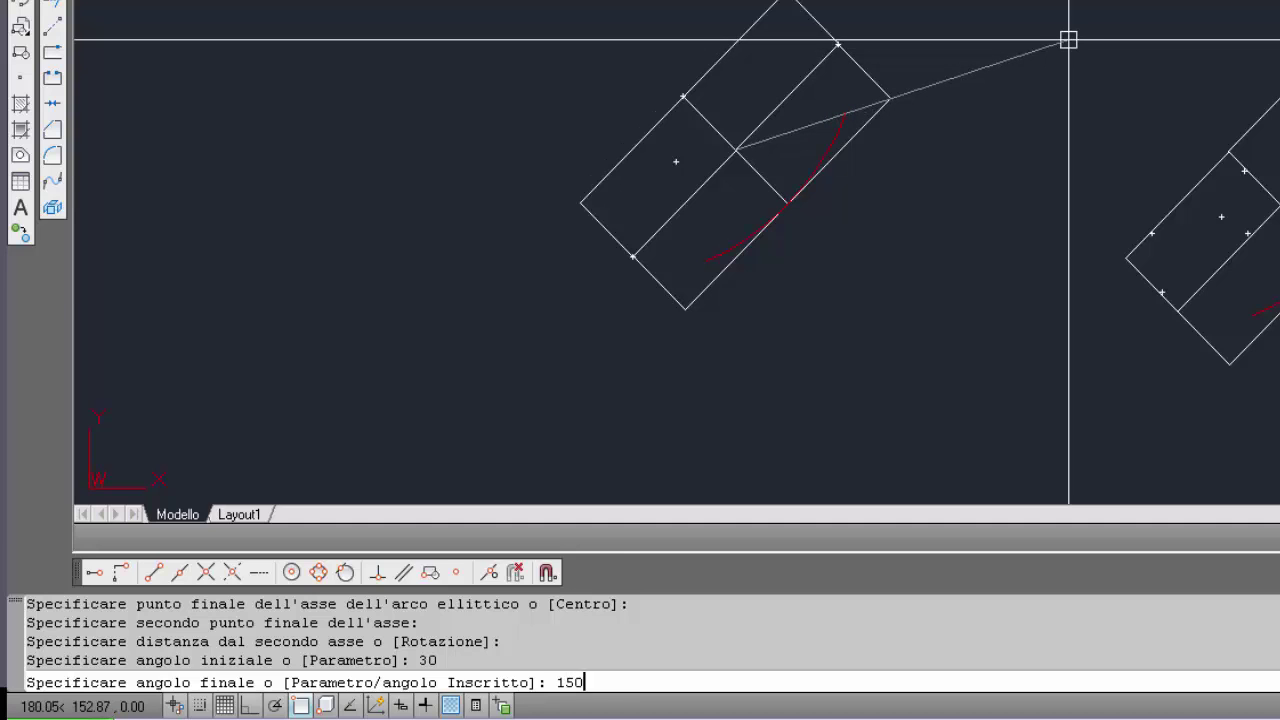
type("150")
key("Return")
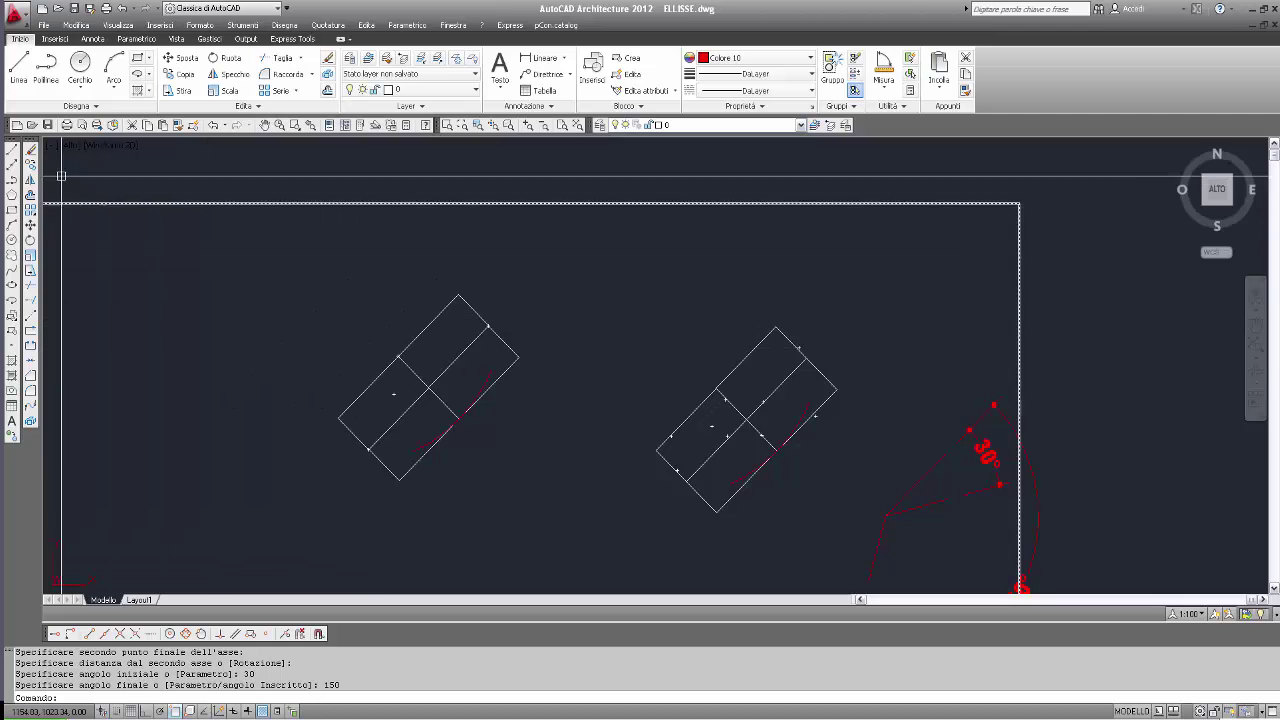
Step: Draw a red line from the copied rectangle's centre to the lower endpoint of its major axis
left_click(11, 155)
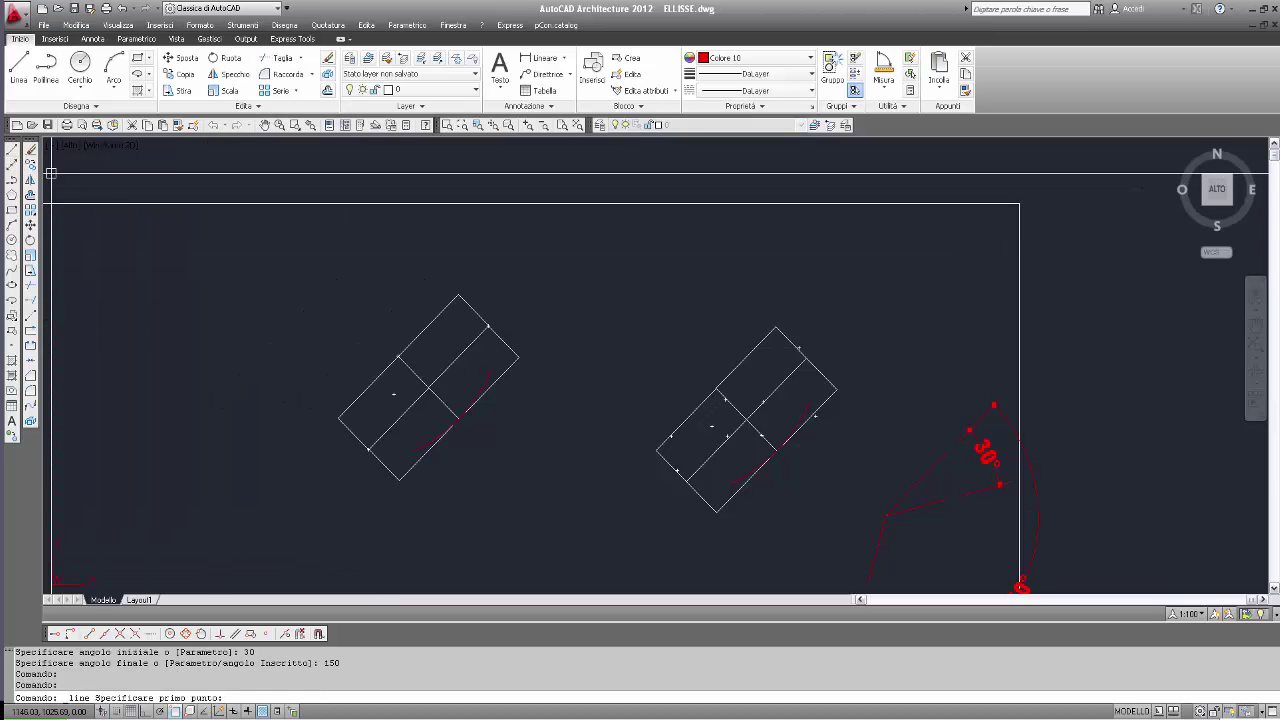
left_click(428, 387)
left_click(369, 448)
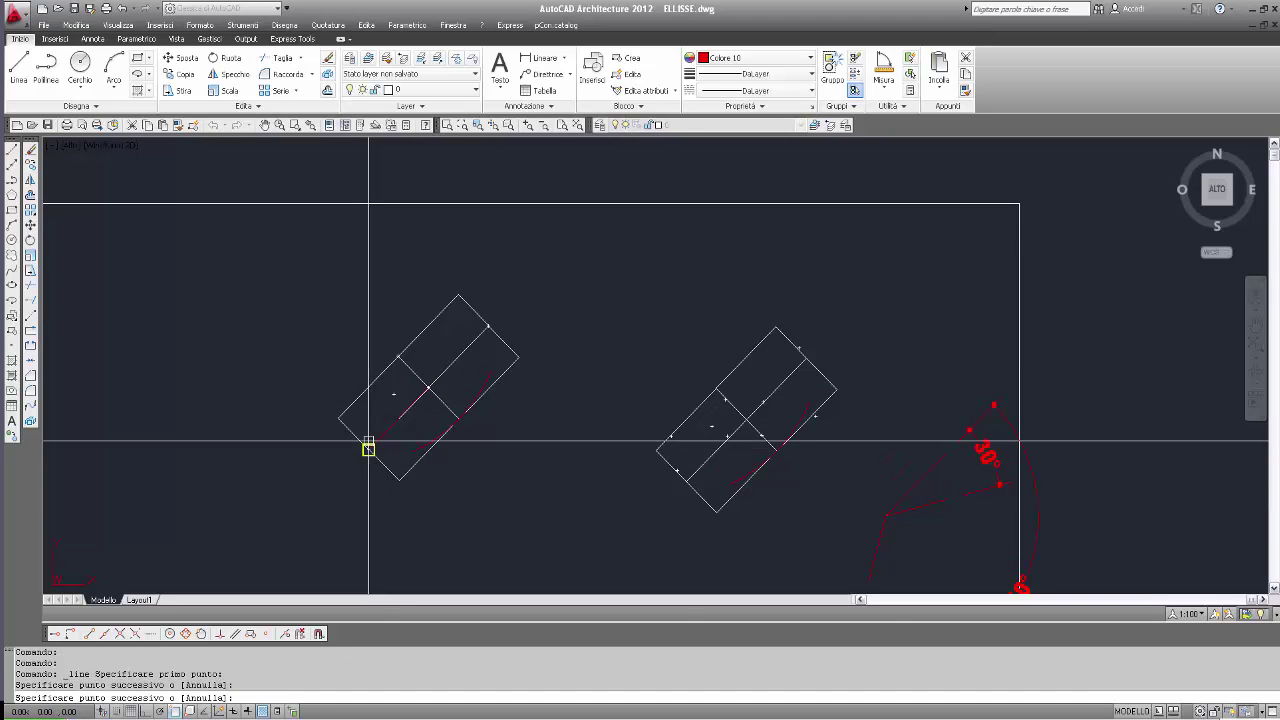
key("Return")
Step: Draw two red lines from the copied rectangle's centre to the lower and upper ends of the new elliptical arc
key("Return")
left_click(428, 392)
left_click(411, 449)
key("Return")
key("Return")
left_click(429, 386)
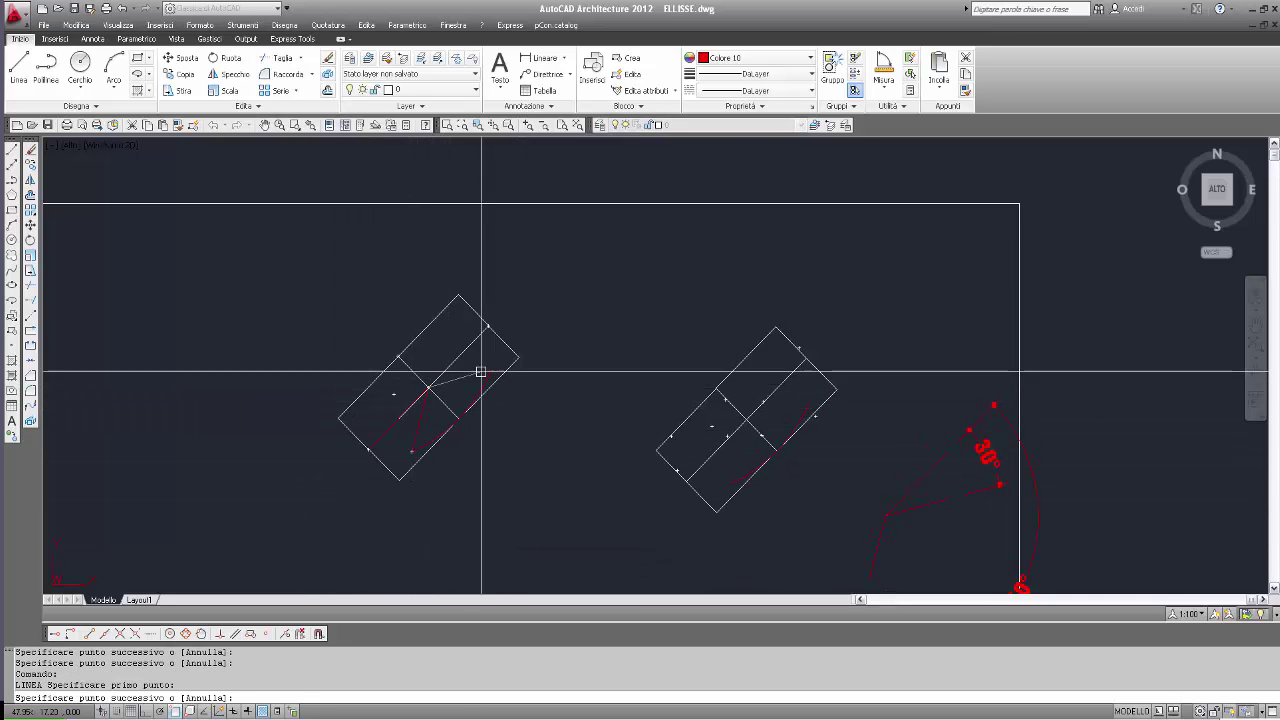
left_click(488, 372)
key("Return")
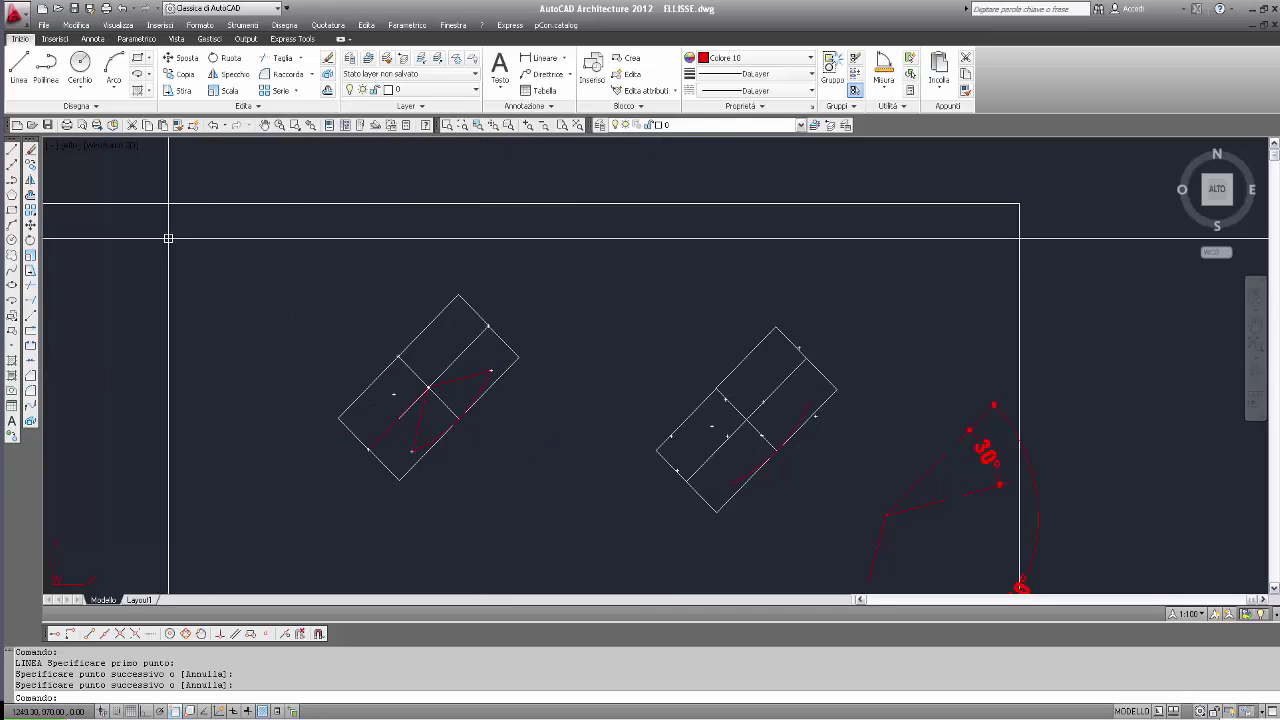
Step: Move the three red lines out of the copied rectangle to the empty area on its left
left_click(30, 226)
left_click(421, 407)
left_click(471, 378)
left_click(471, 378)
key("Return")
left_click(472, 384)
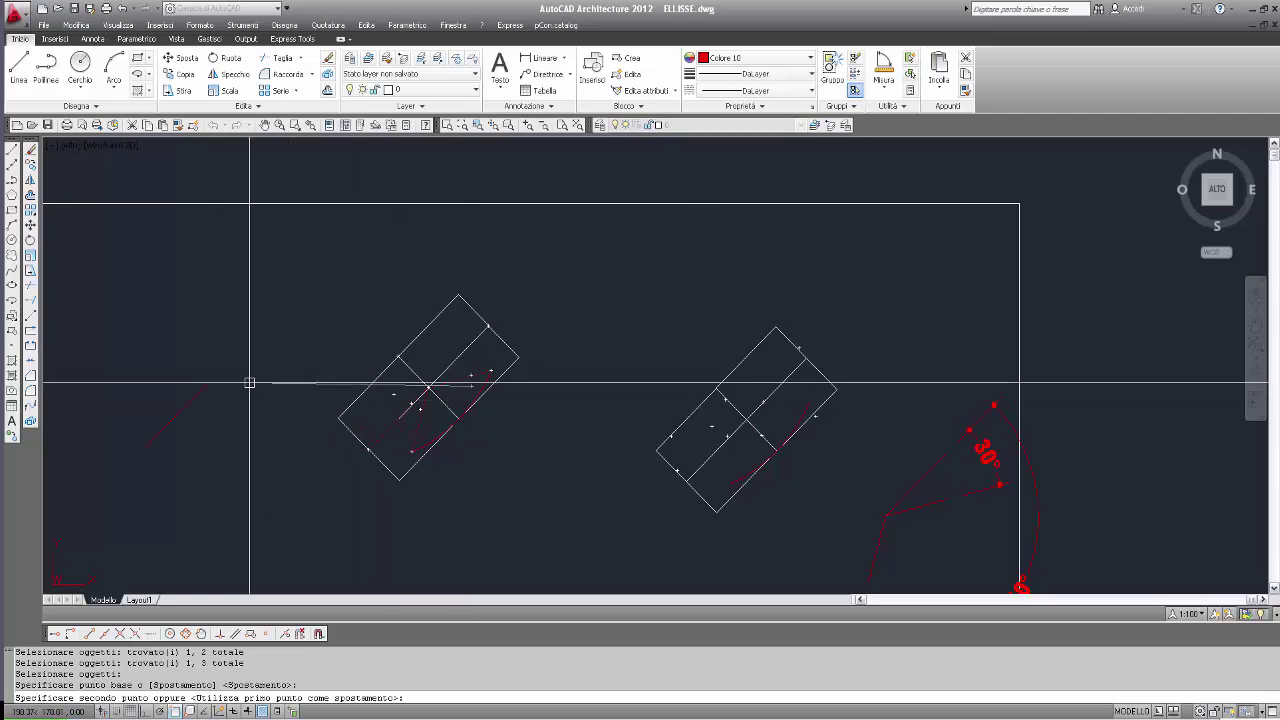
left_click(255, 333)
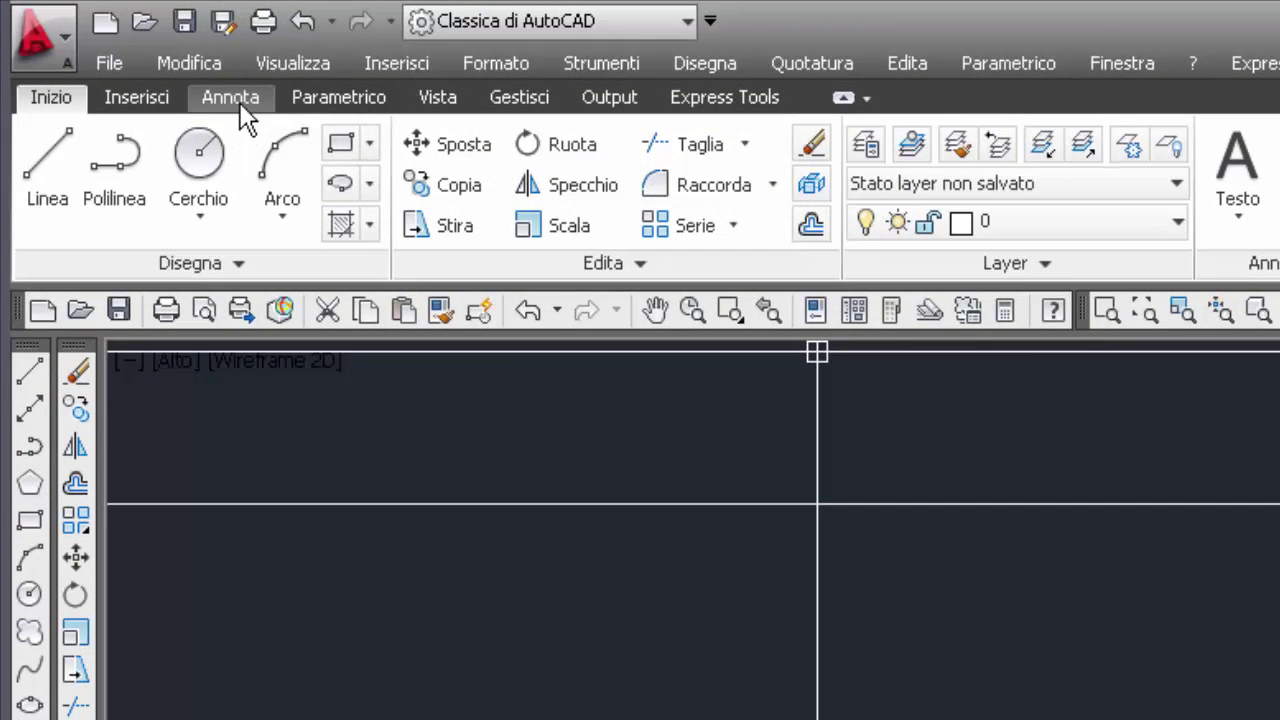
Step: Add an angular dimension between the red major-axis line and the adjacent lower red line, with its arc below them
left_click(239, 100)
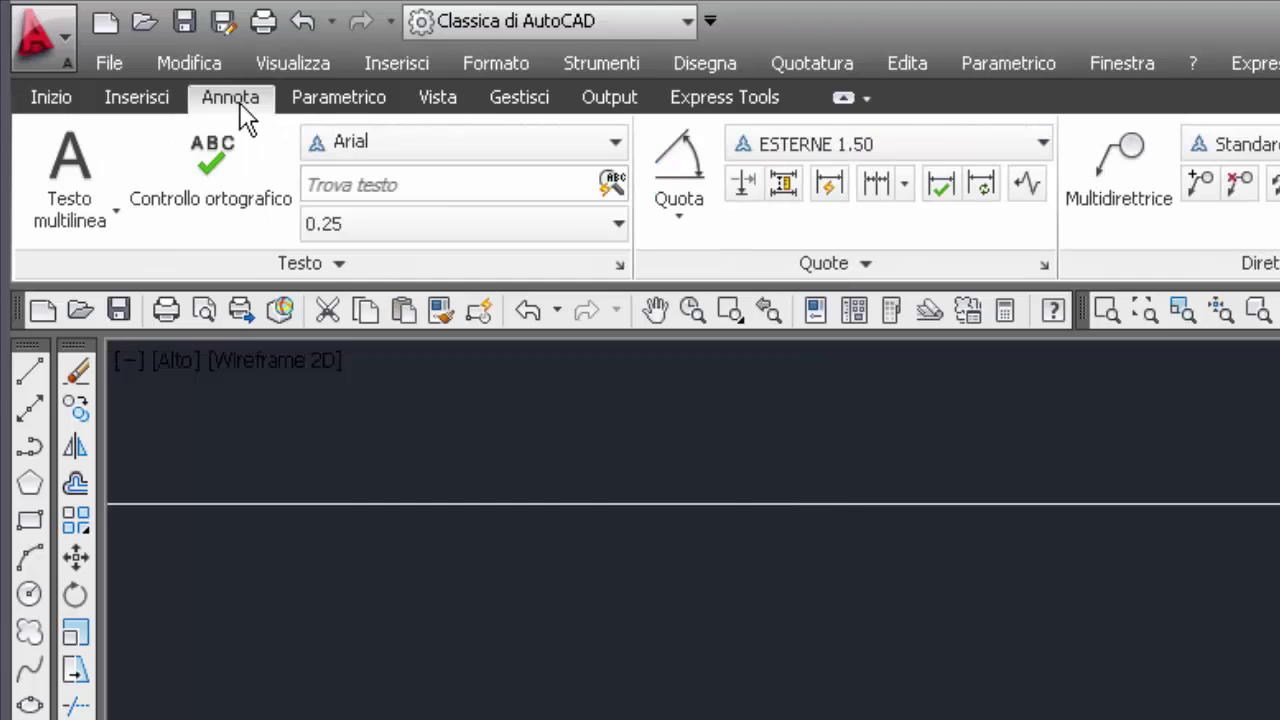
left_click(677, 219)
left_click(737, 417)
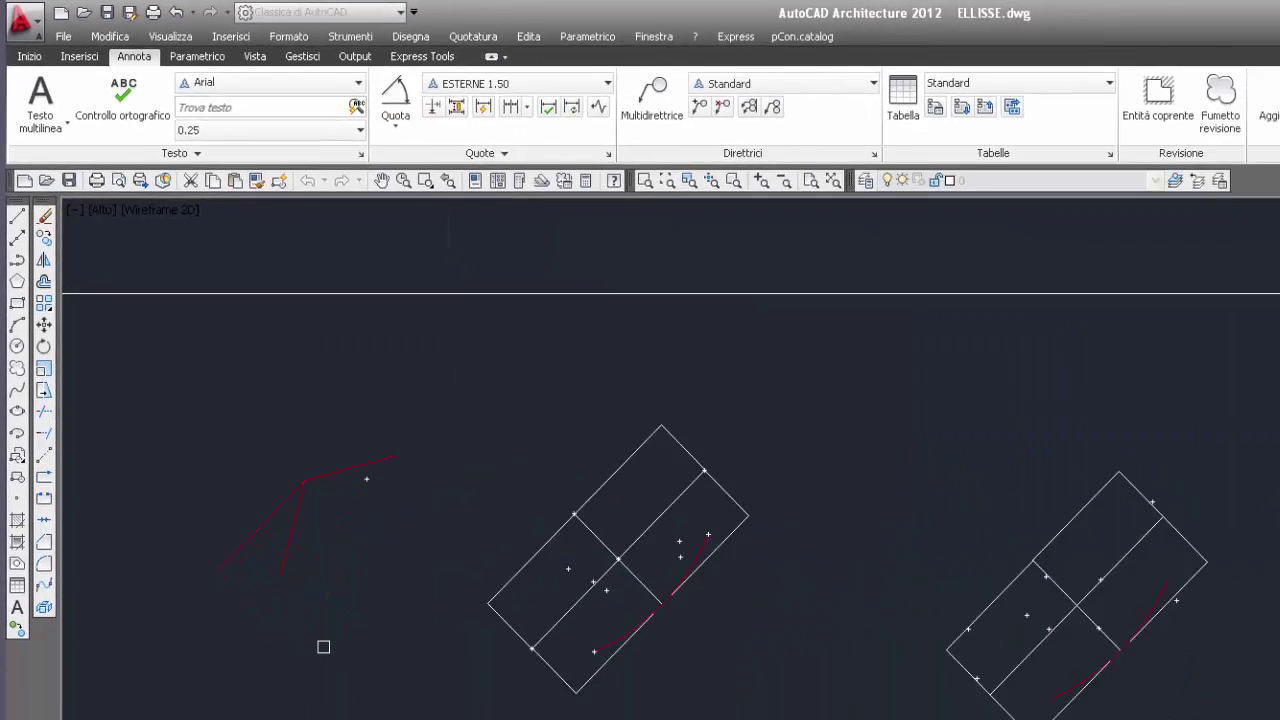
left_click(171, 379)
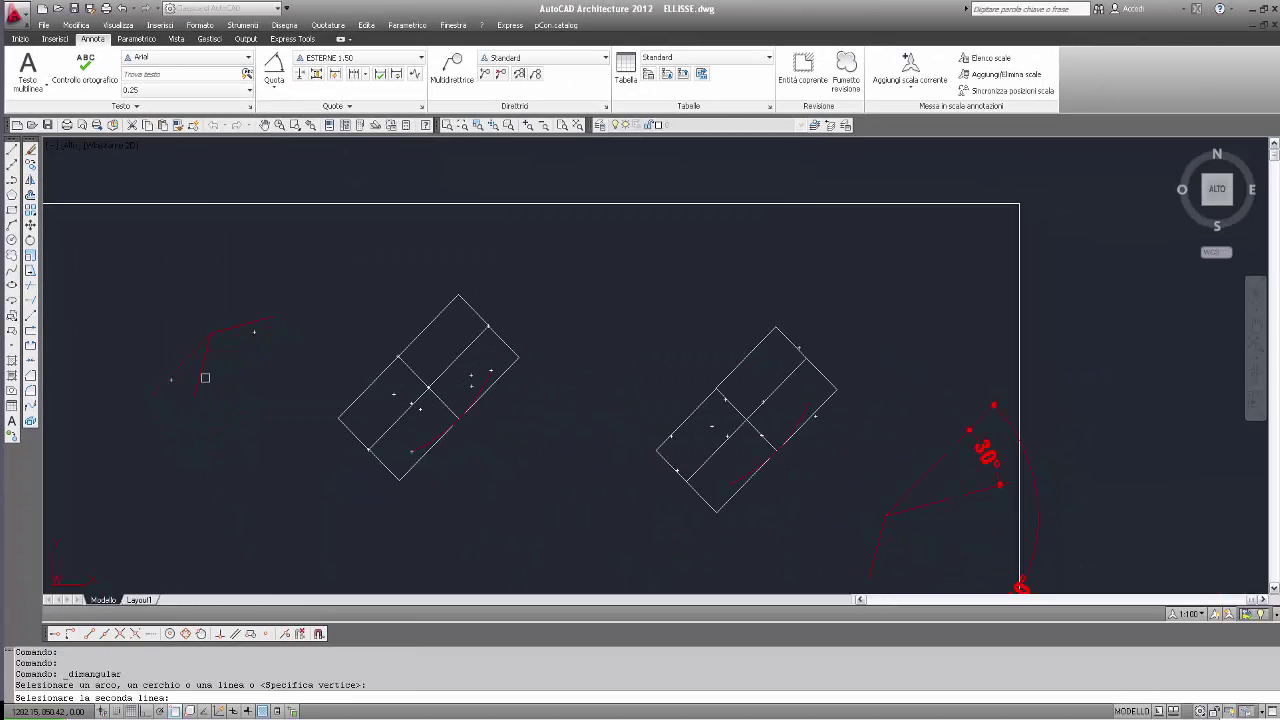
left_click(202, 373)
left_click(180, 434)
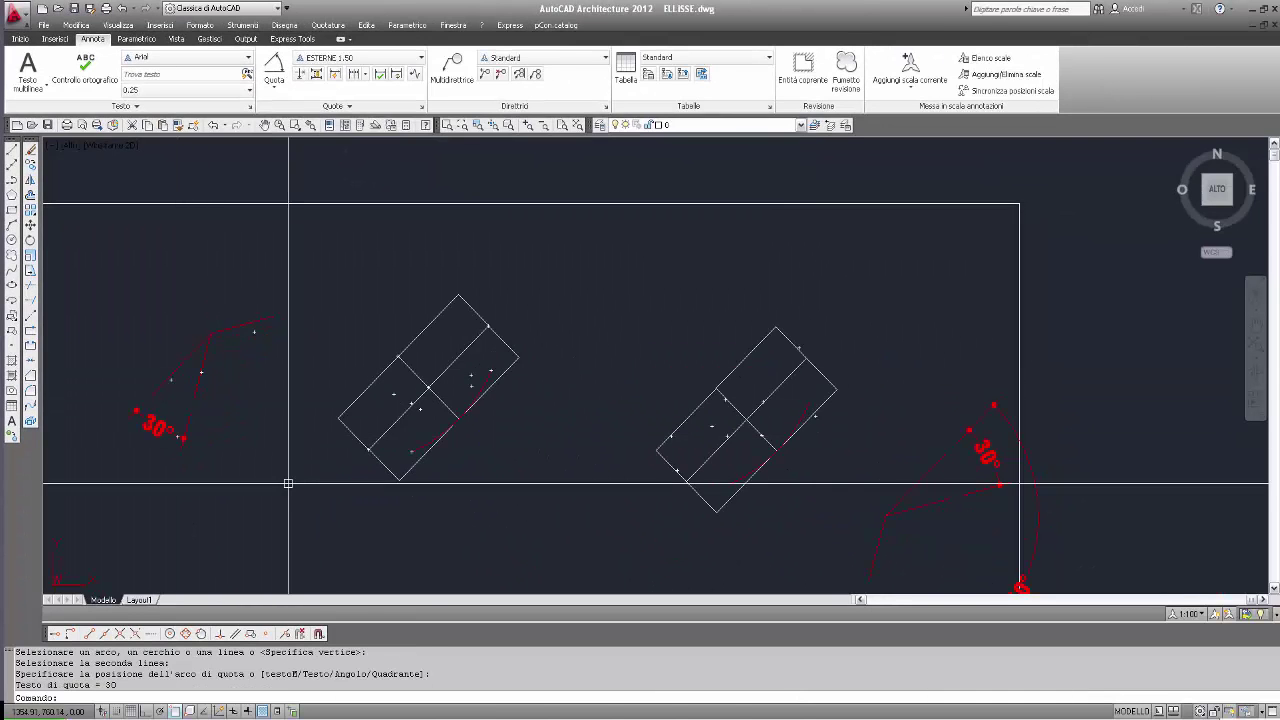
Step: Add an angular dimension between the red major-axis line and the upper red line, outside the smaller dimension
left_click(273, 68)
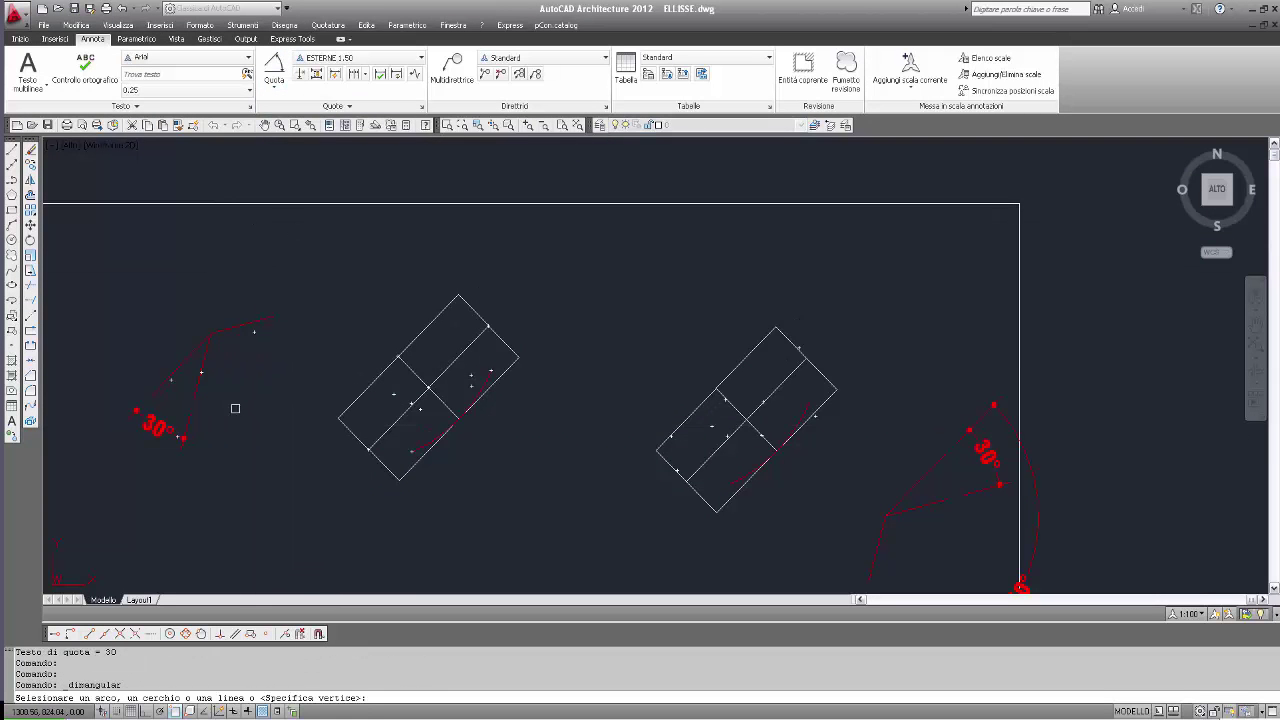
left_click(178, 372)
left_click(245, 326)
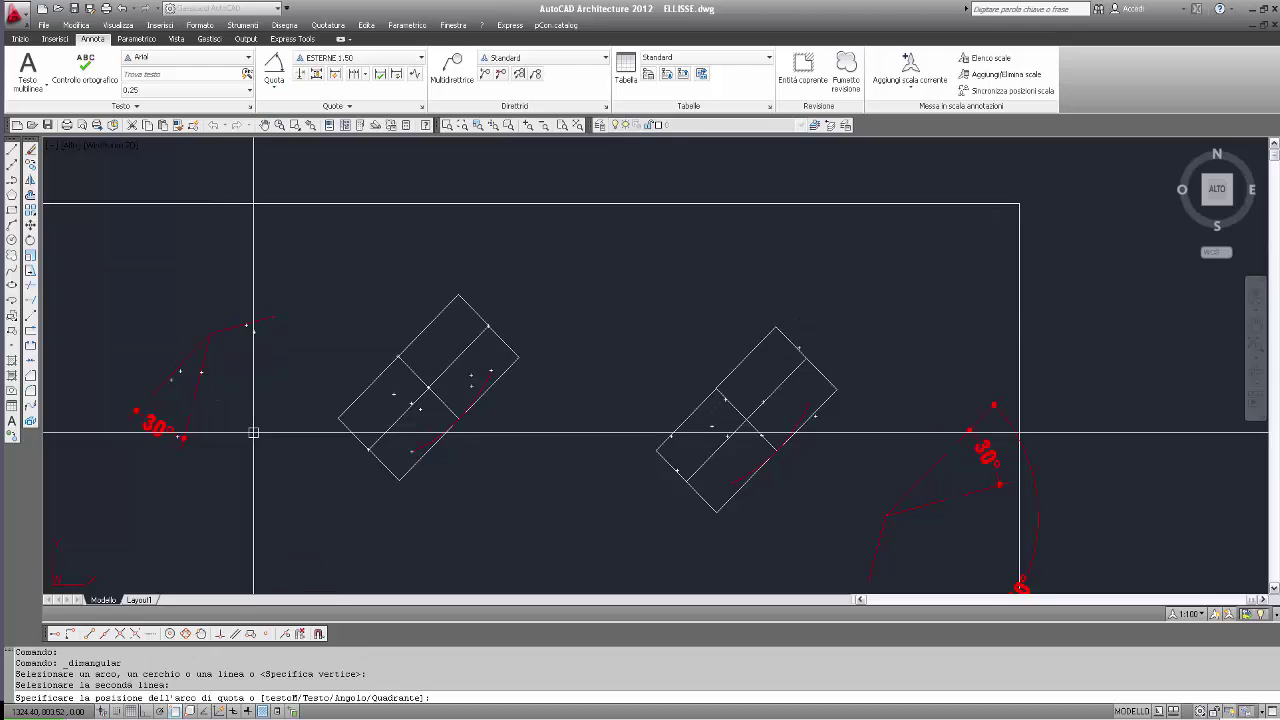
left_click(233, 480)
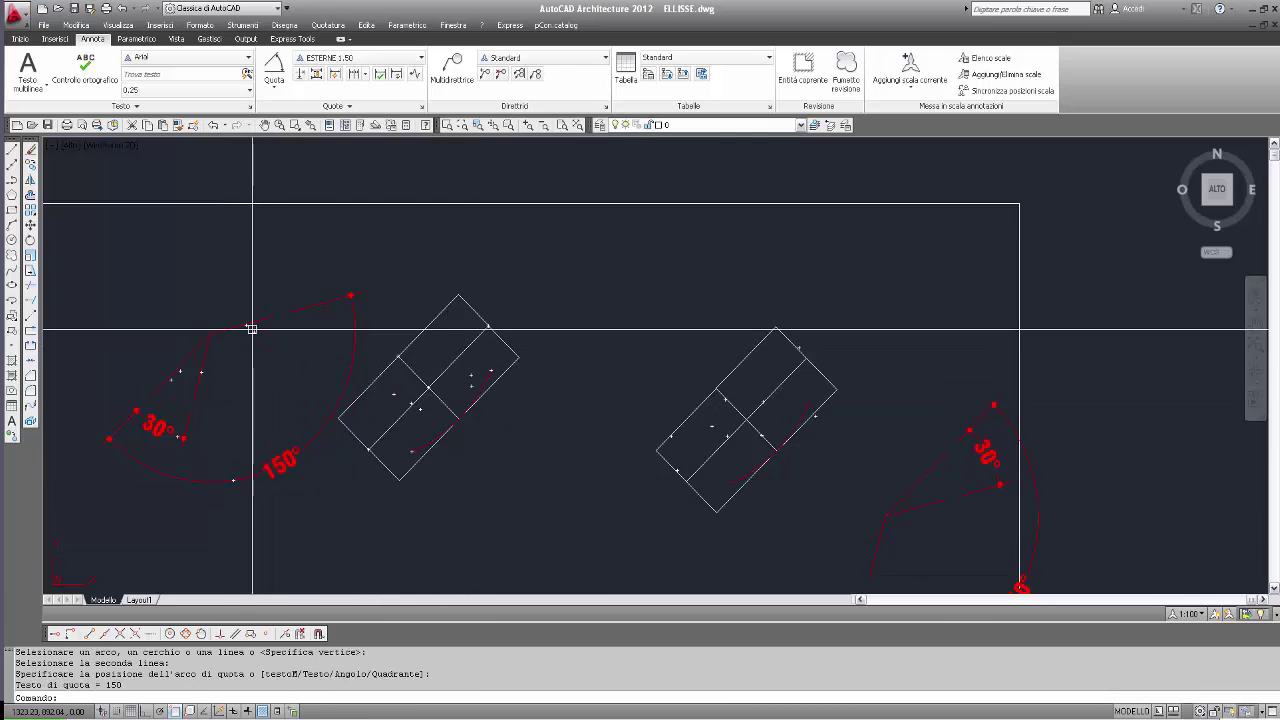
Step: Delete the three moved red lines together with their two angular dimensions
left_click(372, 264)
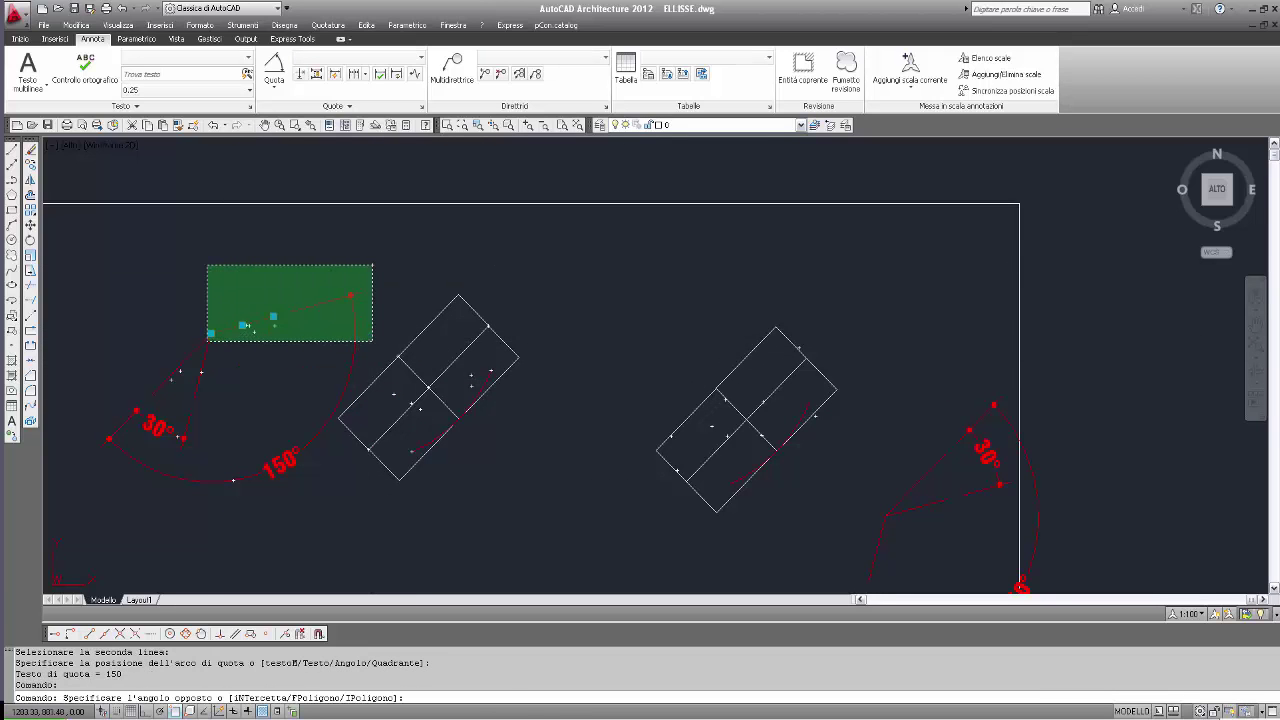
left_click(207, 341)
key("Delete")
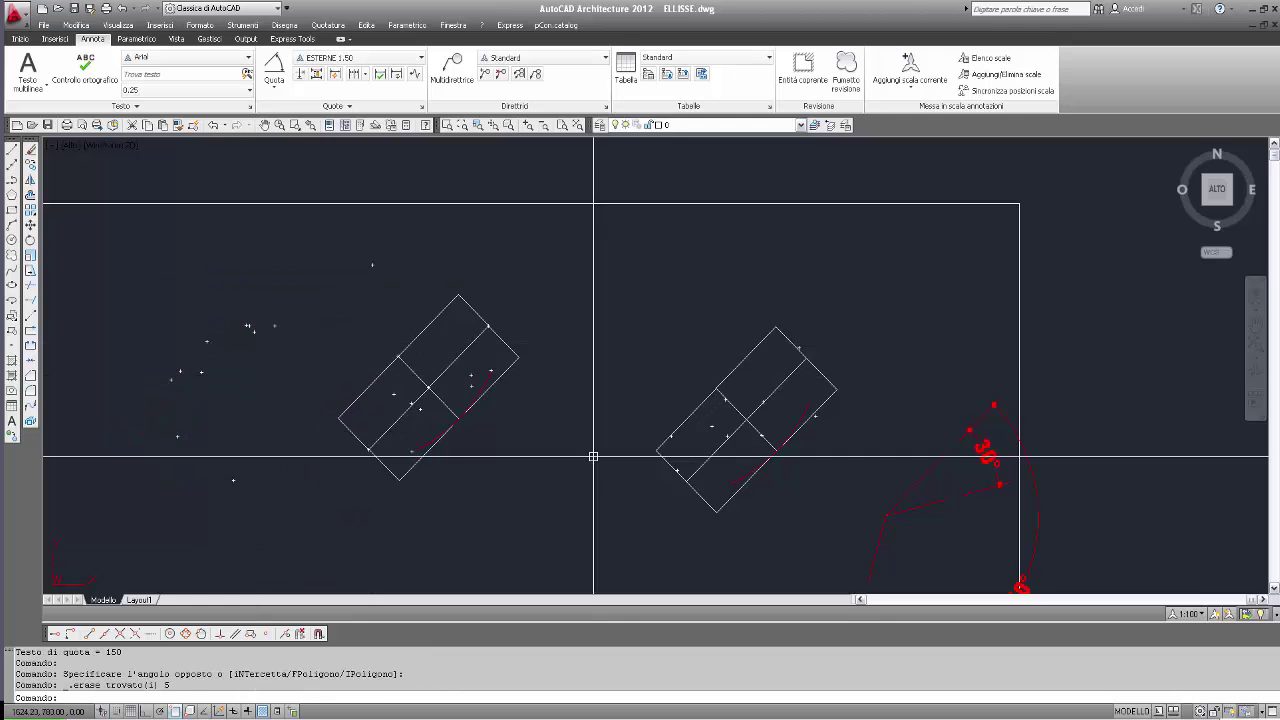
Step: Delete the red elliptical arc inside the left rotated rectangle
left_click(484, 378)
key("Delete")
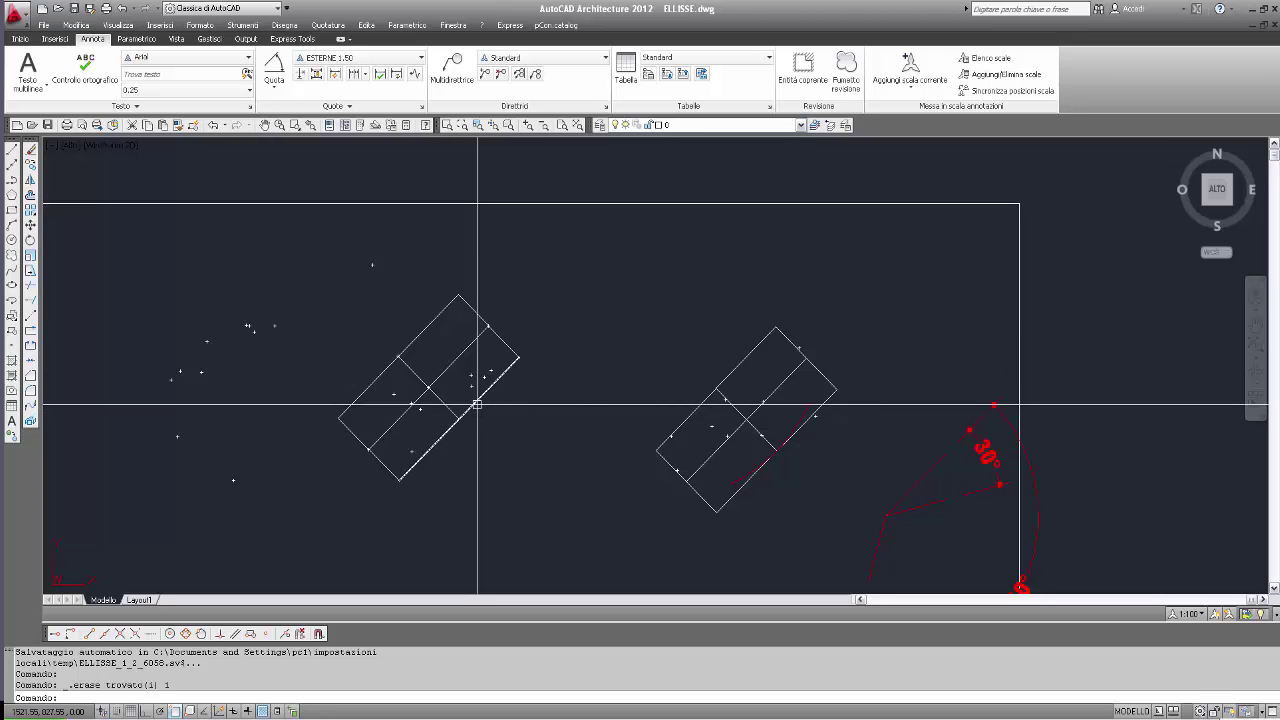
mouse_move(477, 404)
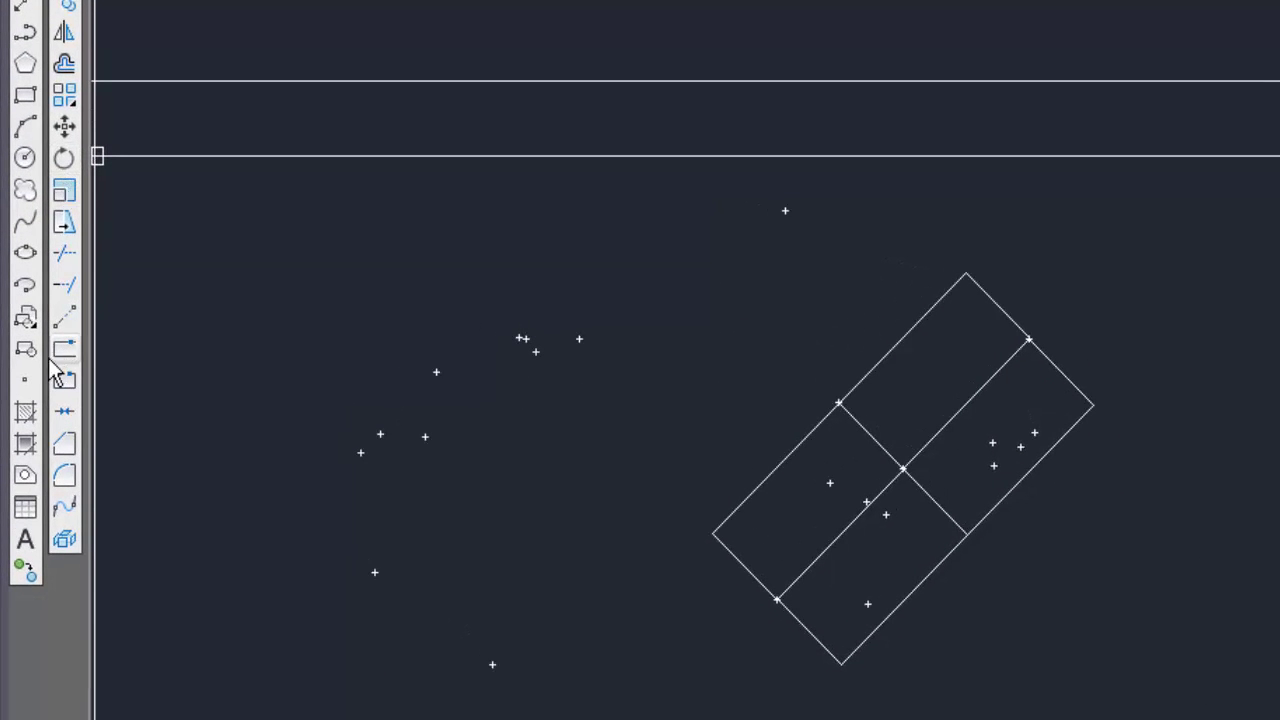
Step: Draw a center-based elliptical arc in the left rectangle, with the major axis ending at its lower-left midpoint, start angle 150 and end angle 30
left_click(27, 290)
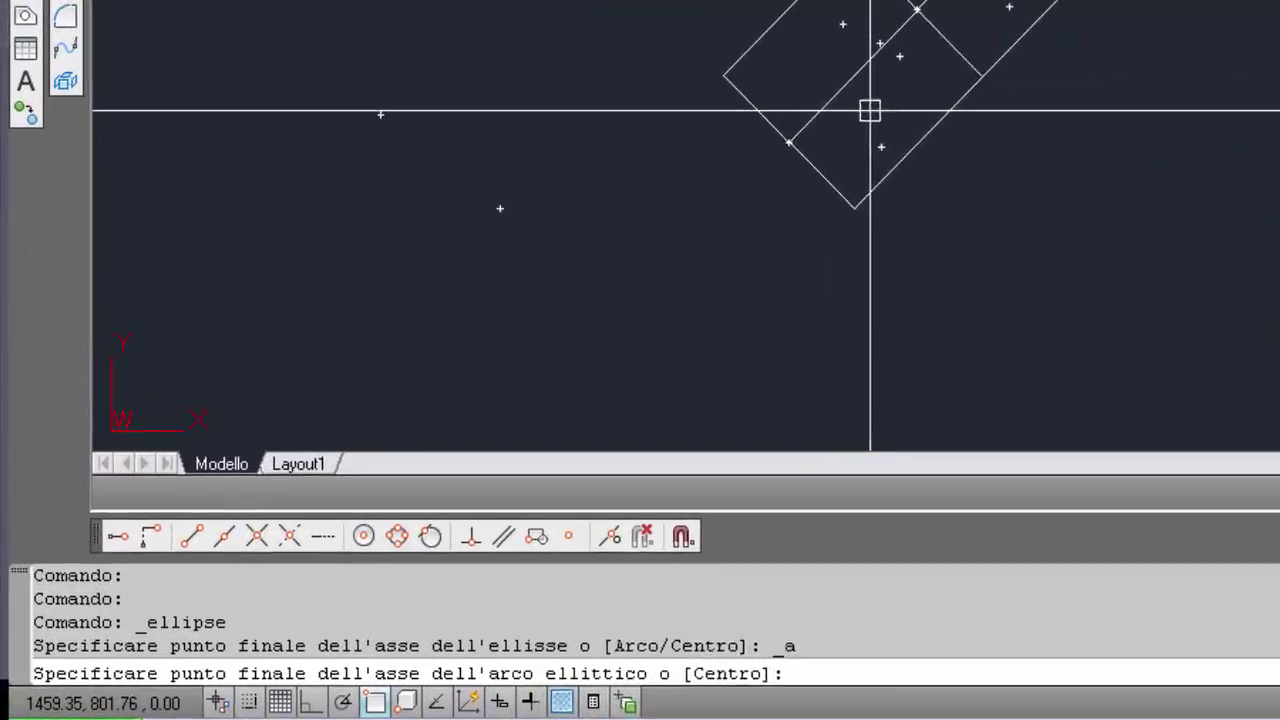
type("C")
key("Return")
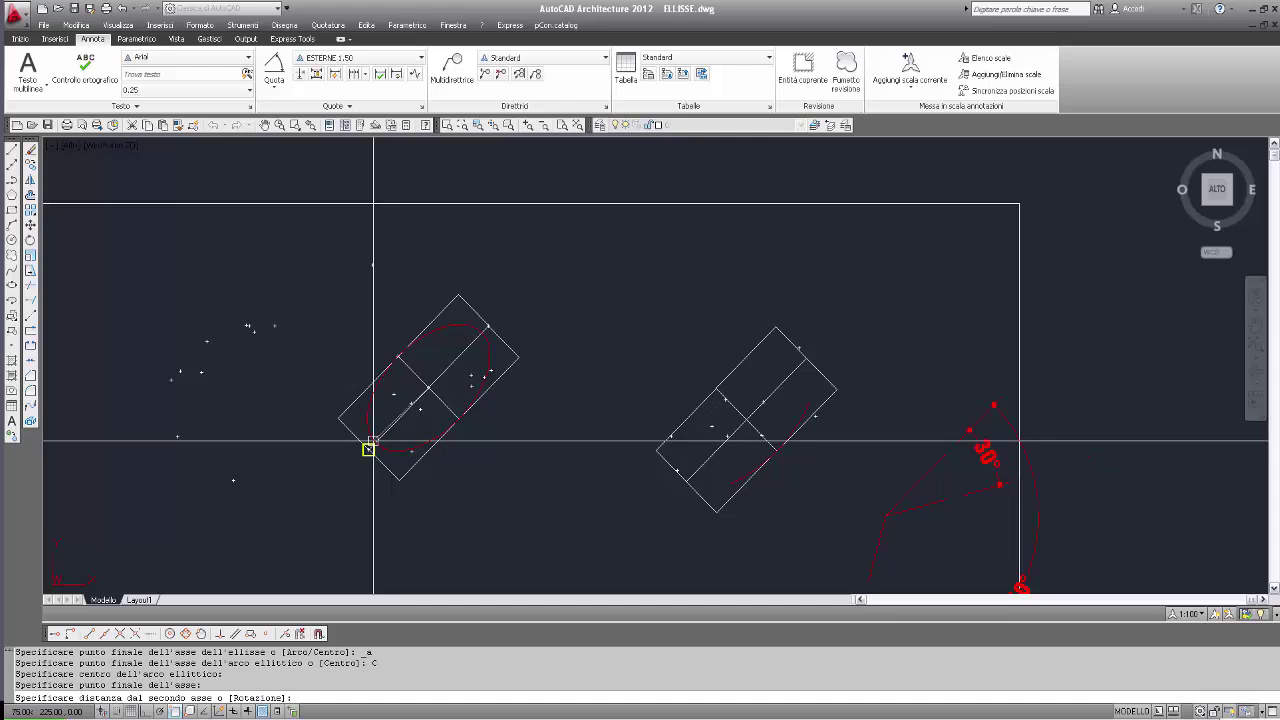
left_click(369, 448)
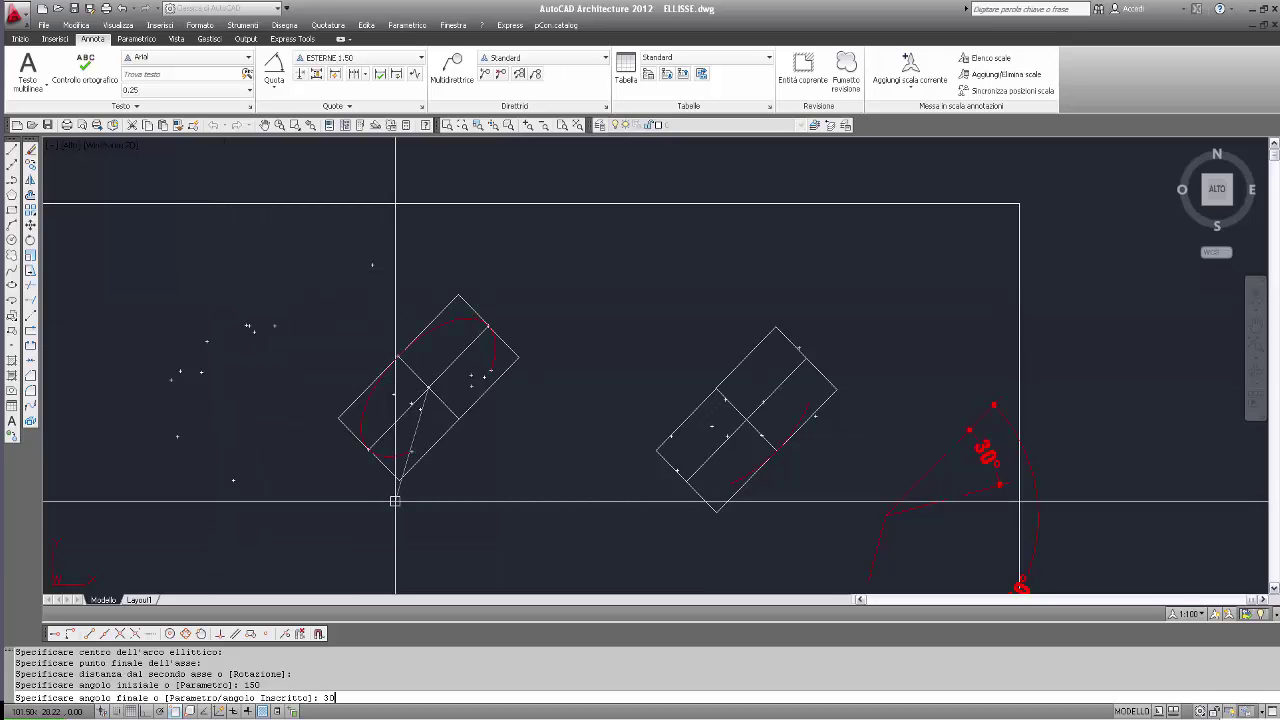
key("Return")
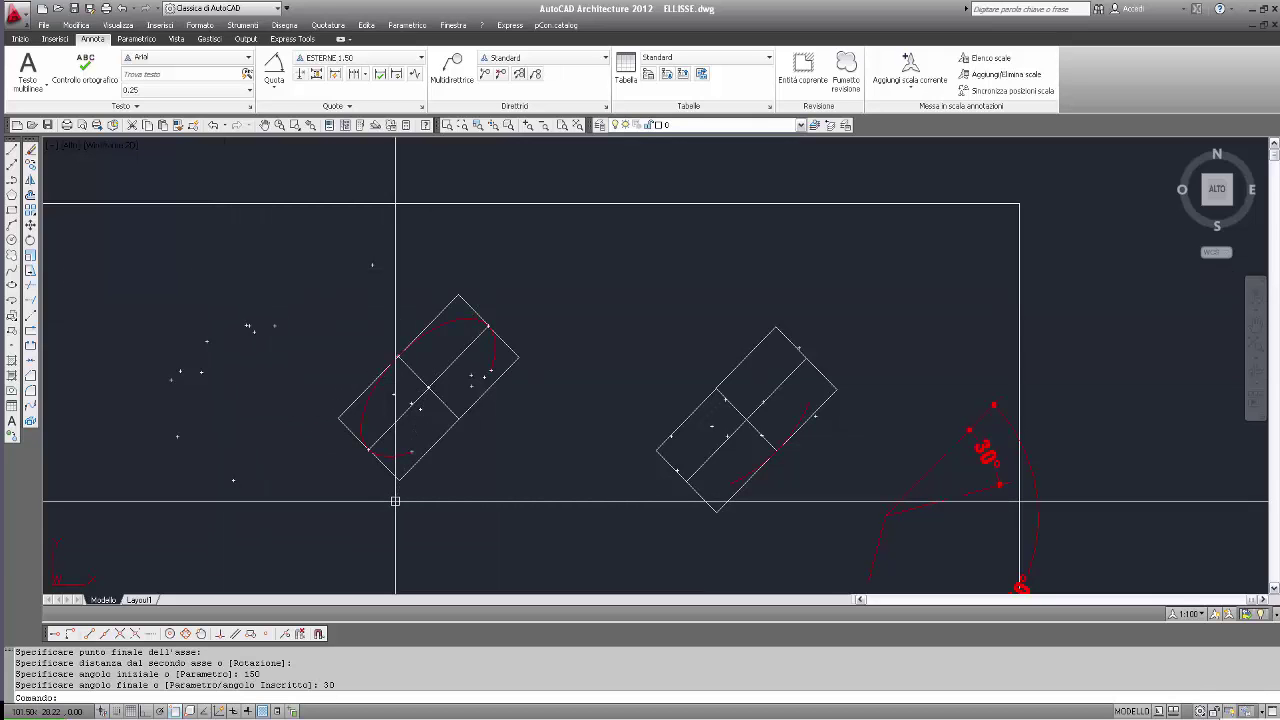
Step: Draw three red lines from the ellipse center to the lower-left major-axis endpoint and to both ends of the arc
left_click(10, 152)
left_click(428, 388)
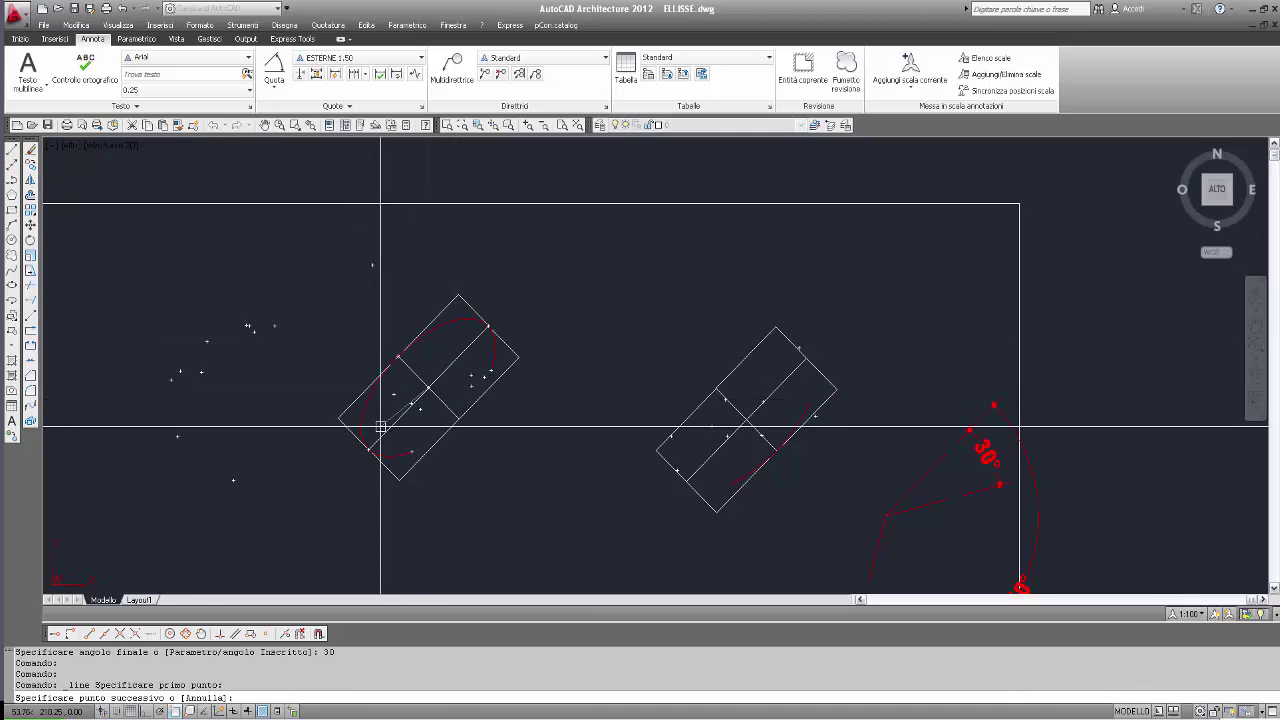
left_click(379, 437)
key("Return")
key("Return")
left_click(427, 387)
left_click(491, 371)
key("Return")
key("Return")
left_click(426, 386)
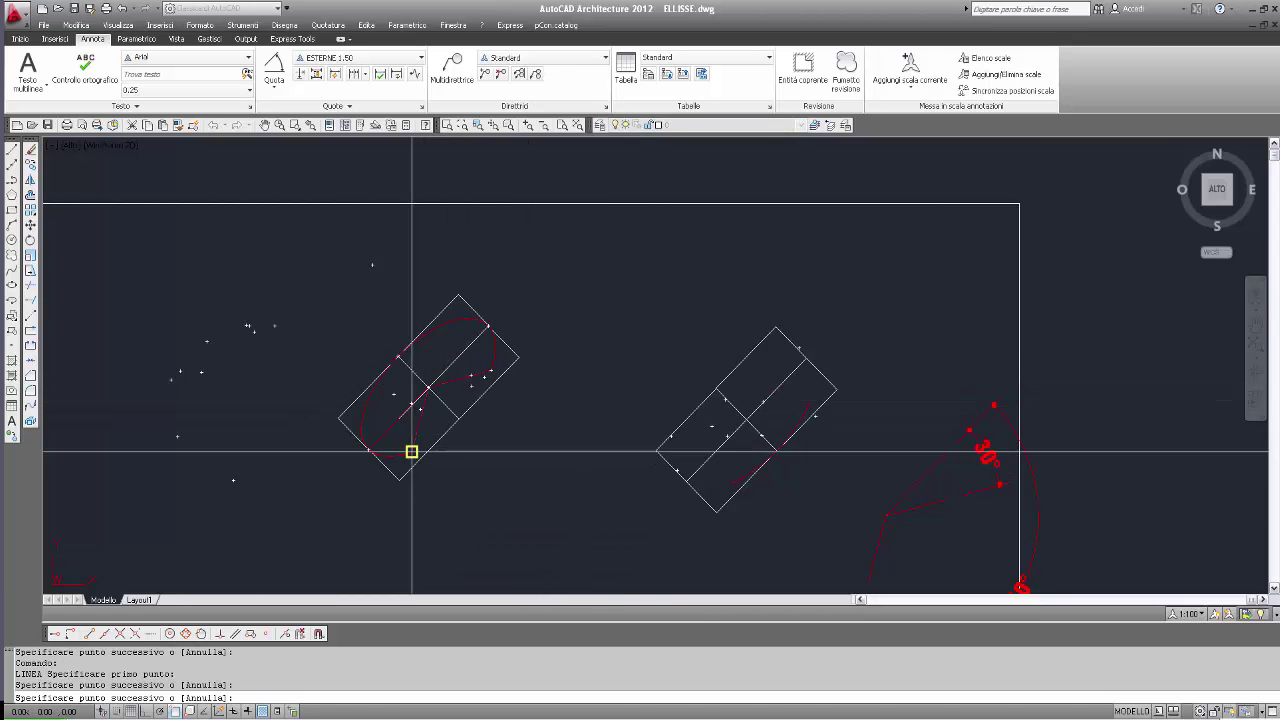
key("Return")
Step: Move the three red center lines to the empty area left of the rectangle
left_click(30, 225)
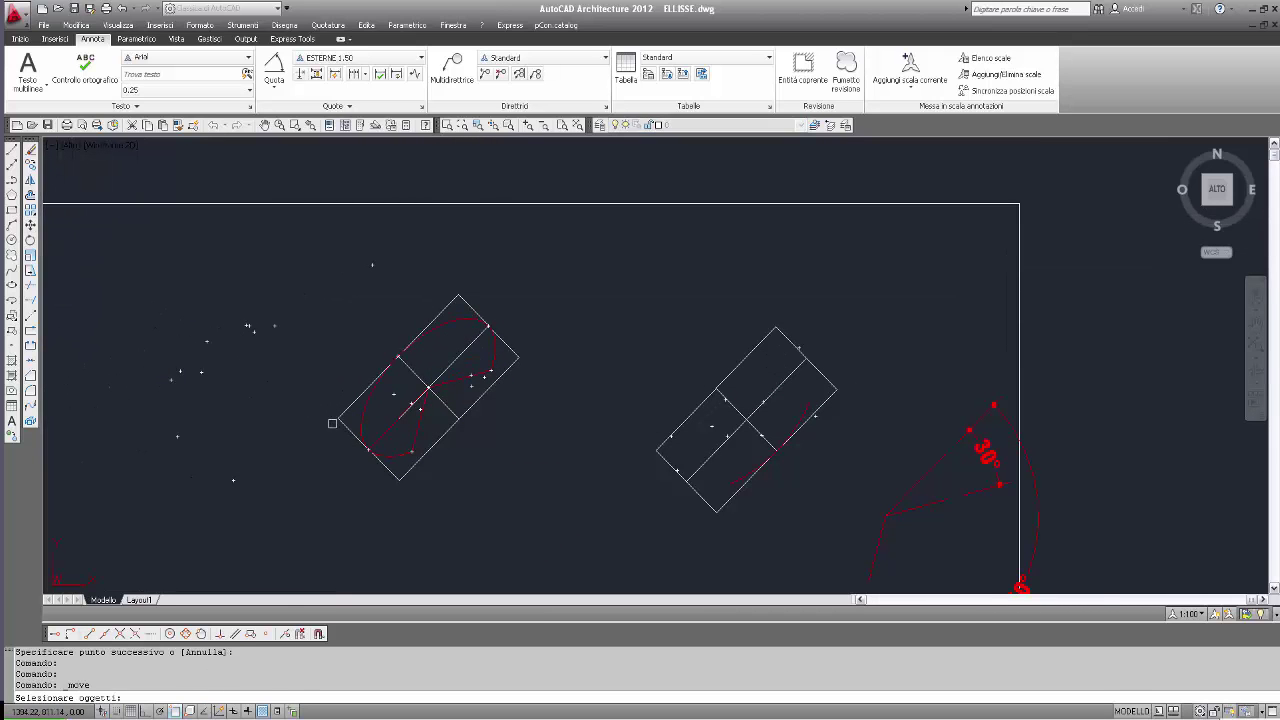
key("Return")
left_click(519, 411)
left_click(300, 407)
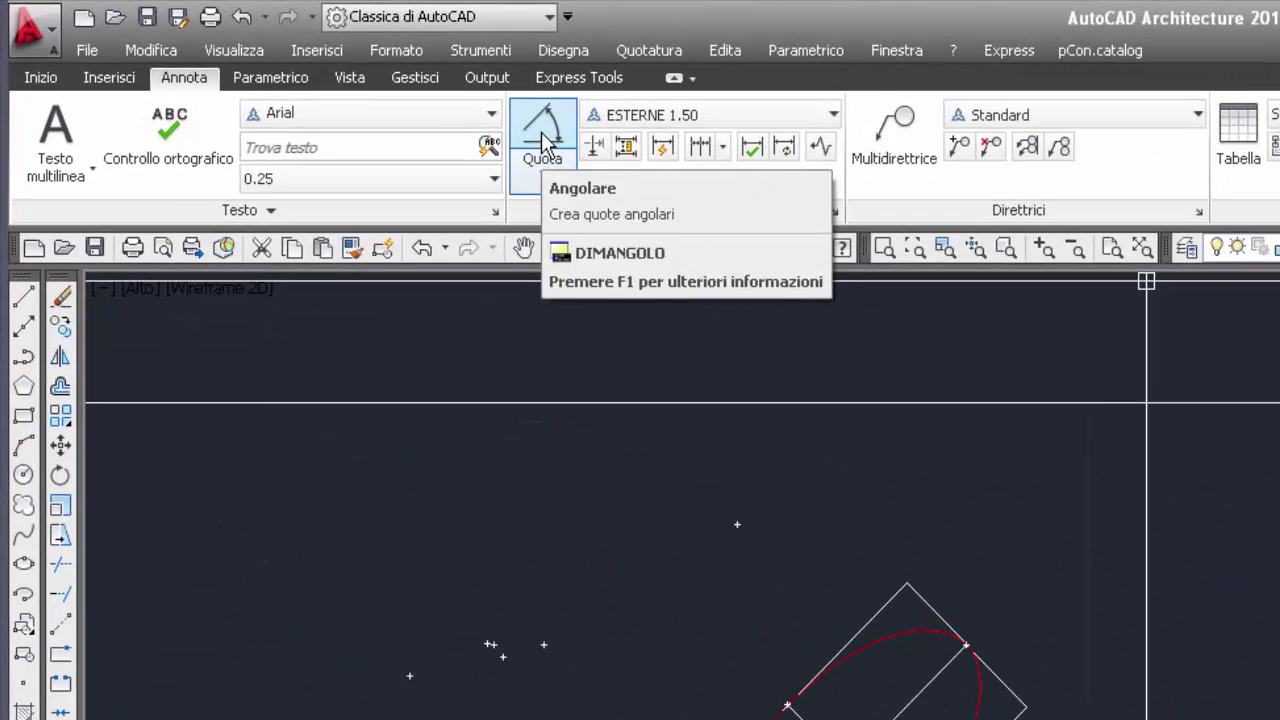
Step: Add an angular dimension between the moved major-axis line and the upper-right red line, with its arc below them
left_click(542, 135)
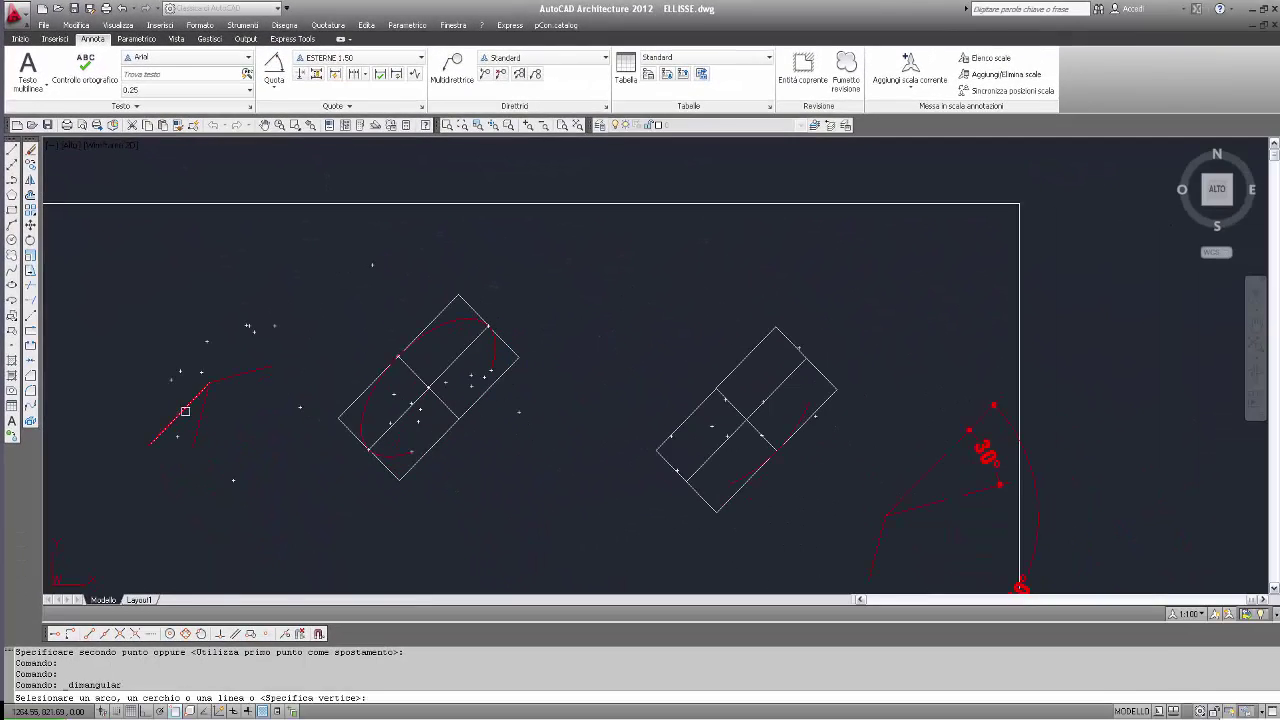
left_click(233, 377)
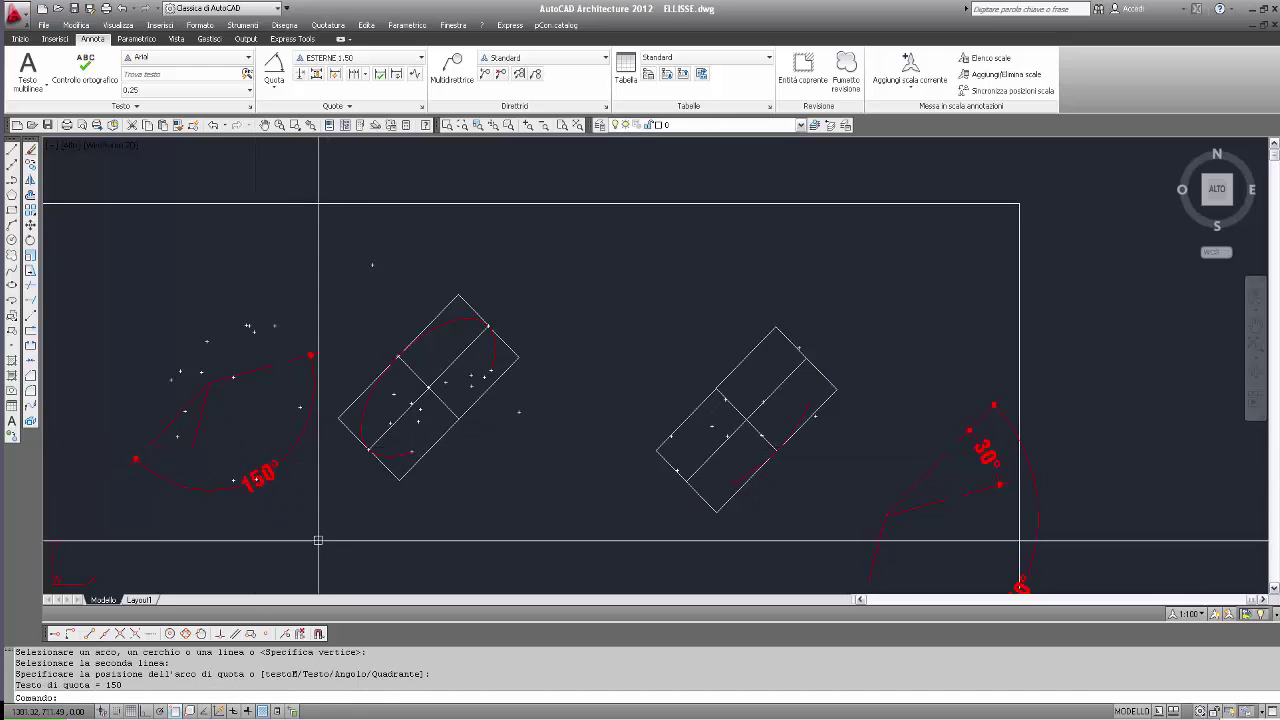
left_click(250, 485)
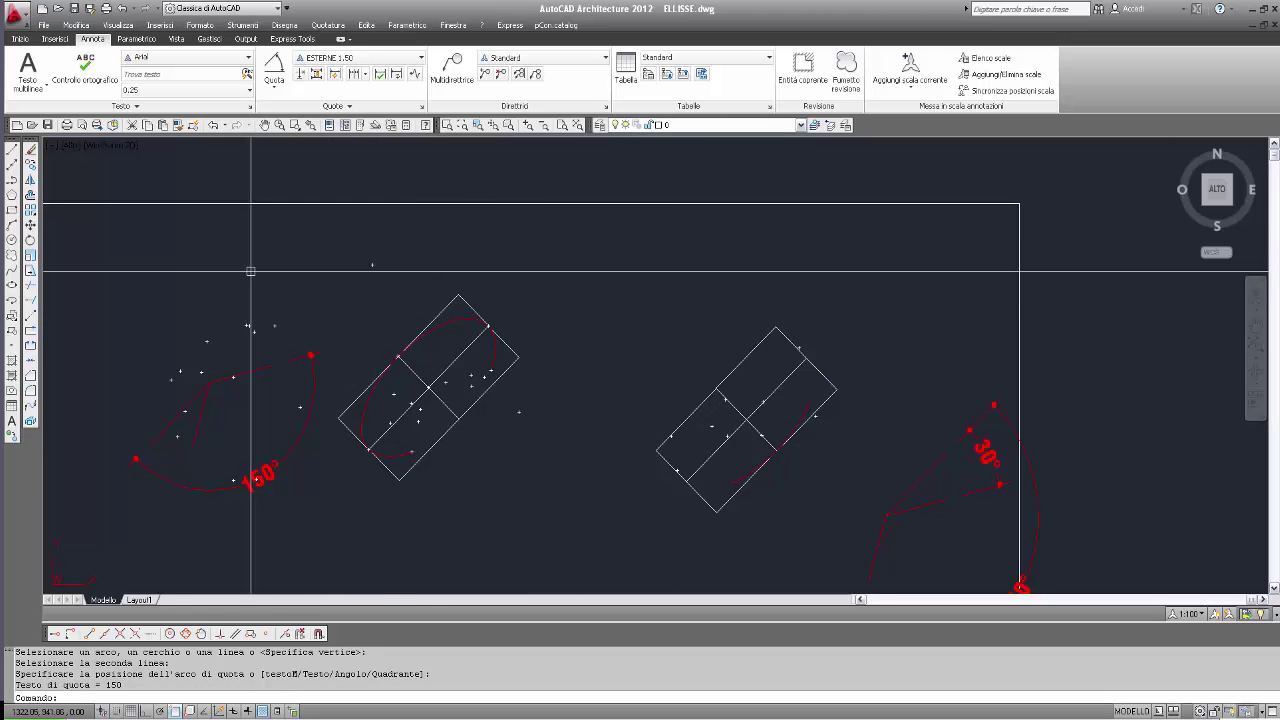
Step: Add an angular dimension between the moved major-axis line and the lower red line, outside the existing dimension arc
left_click(273, 64)
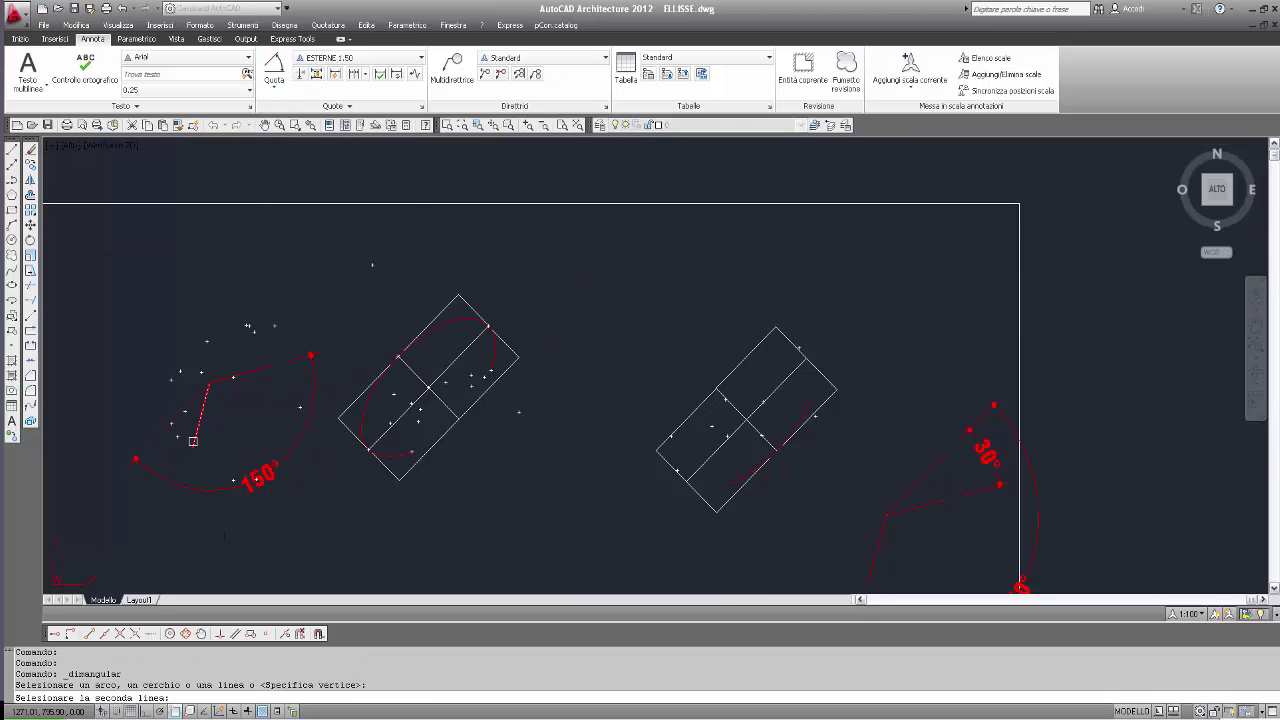
left_click(193, 441)
left_click(161, 537)
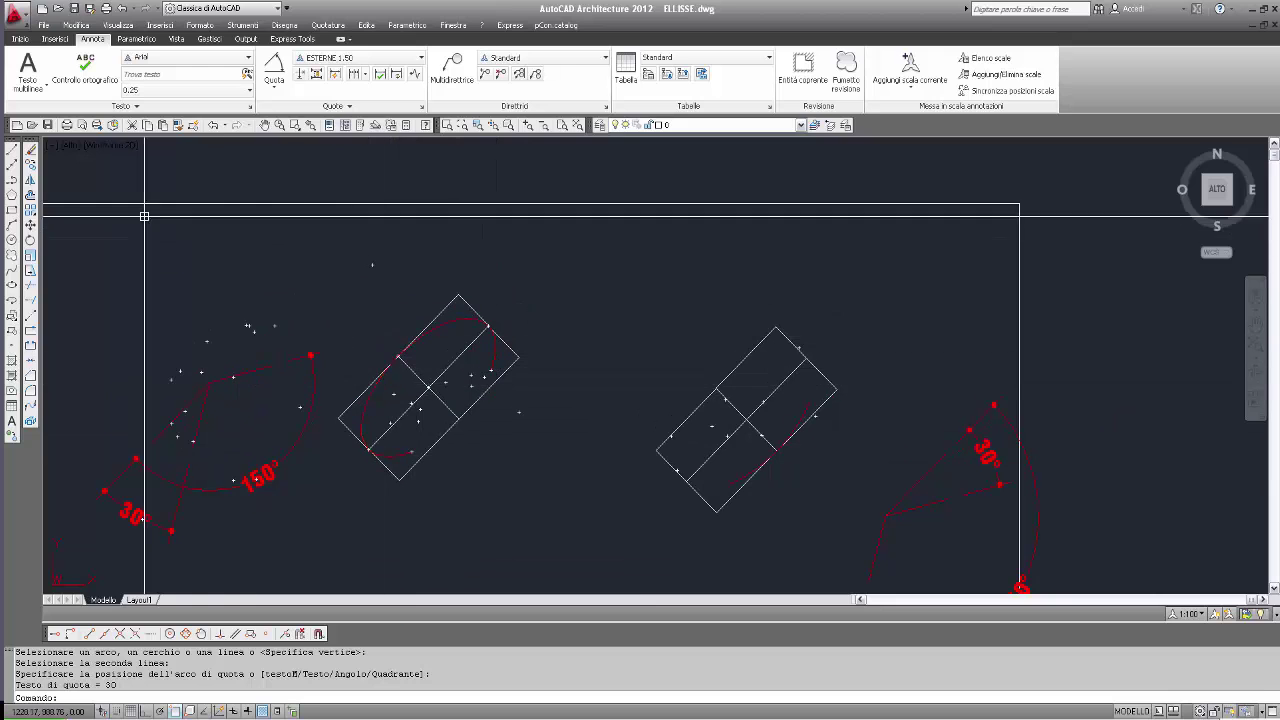
Step: Draw red lines from the ellipse center to the arc's right end and to the lower-left endpoint of the major axis
left_click(12, 149)
left_click(427, 385)
key("Return")
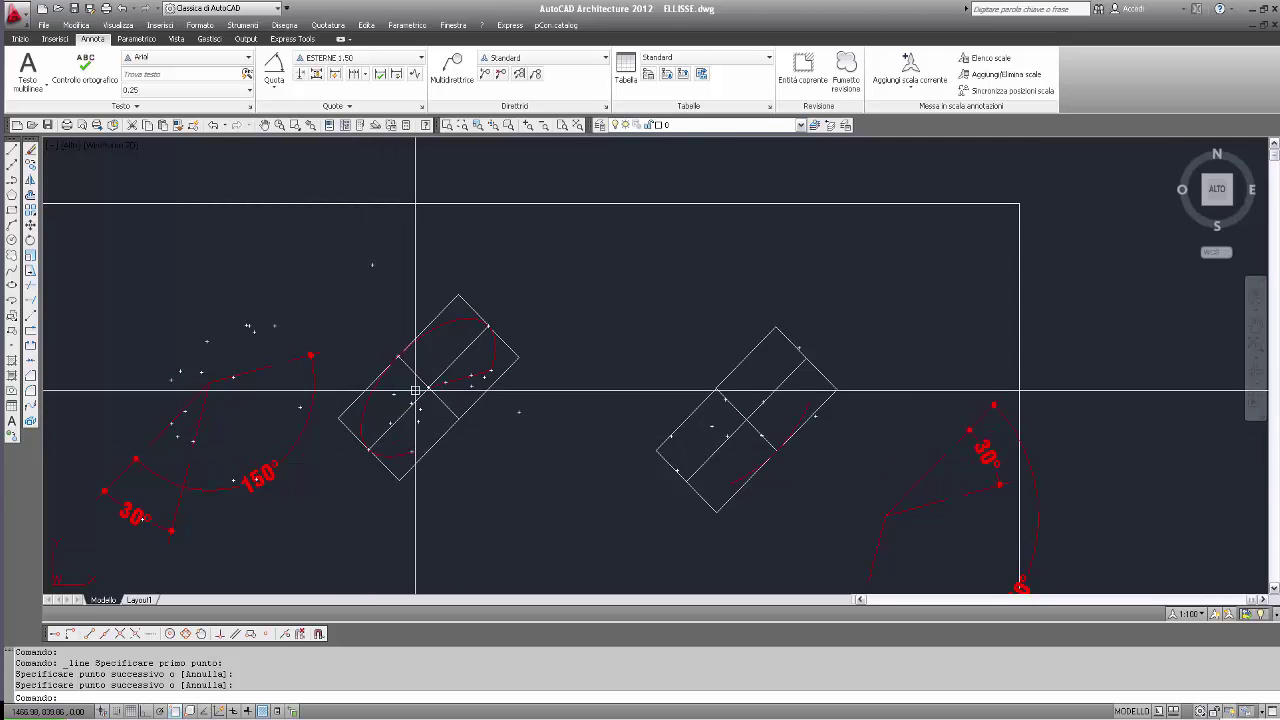
left_click(12, 150)
left_click(426, 386)
left_click(369, 451)
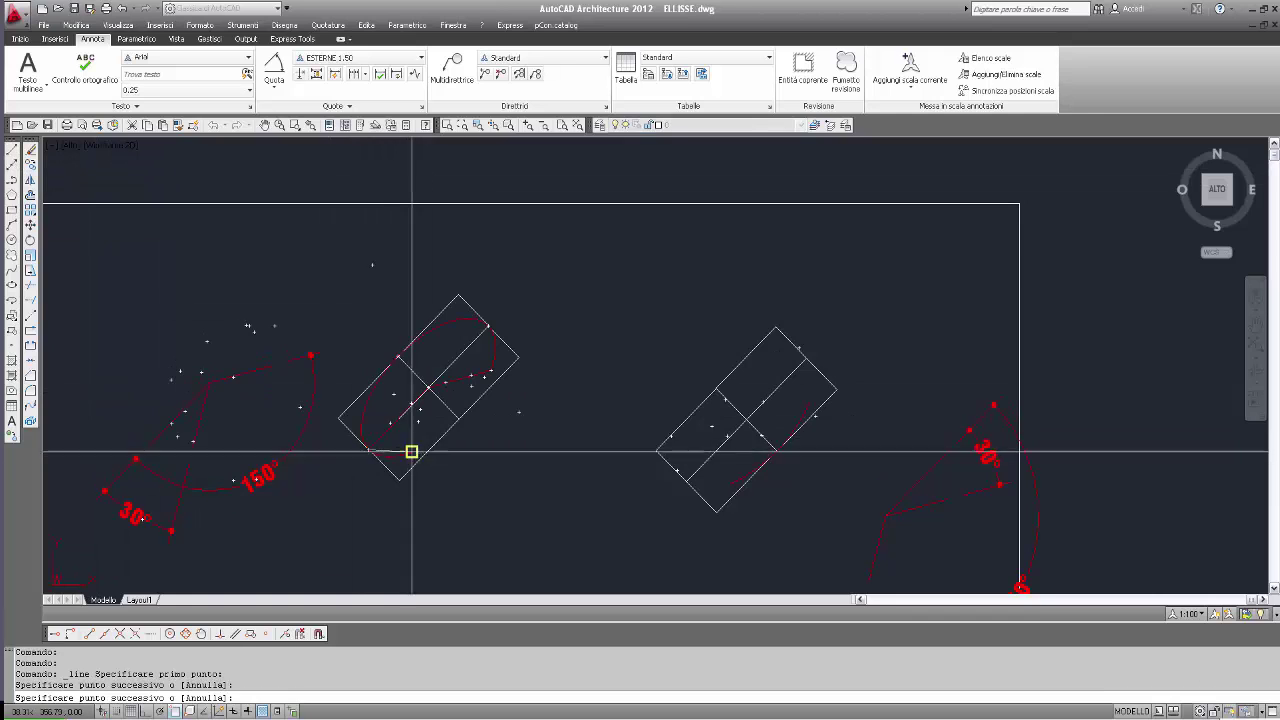
key("Return")
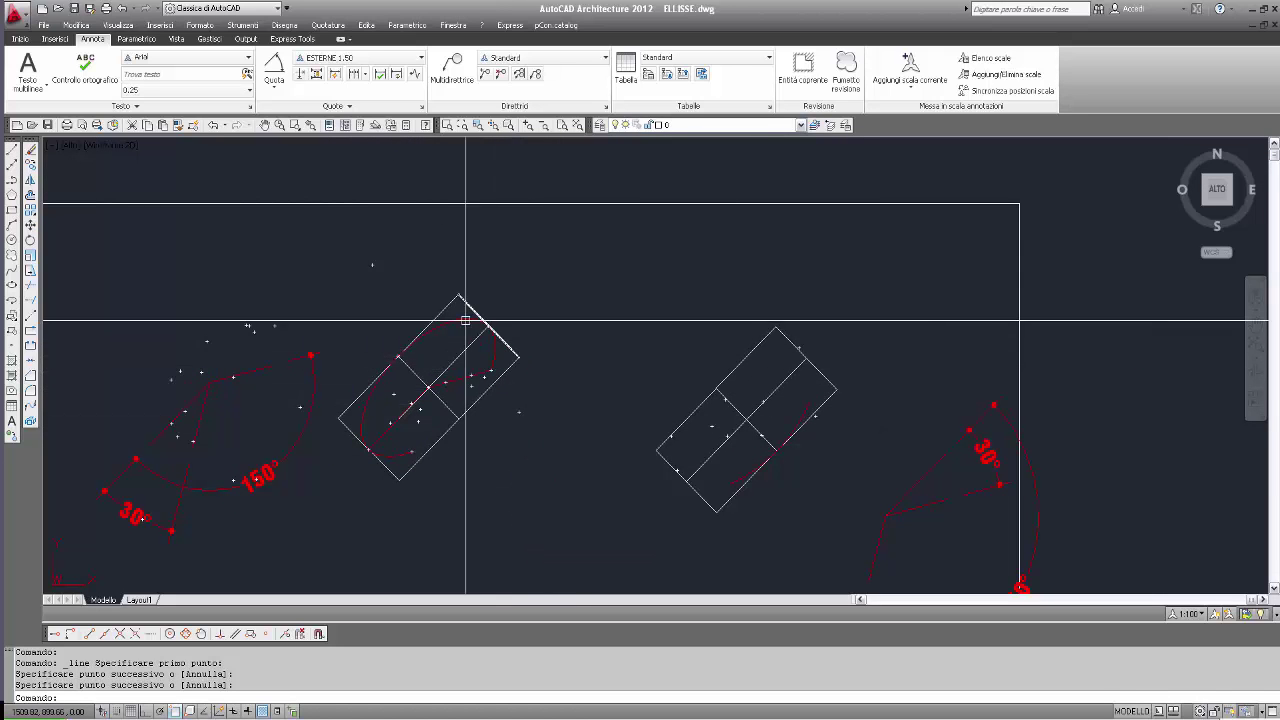